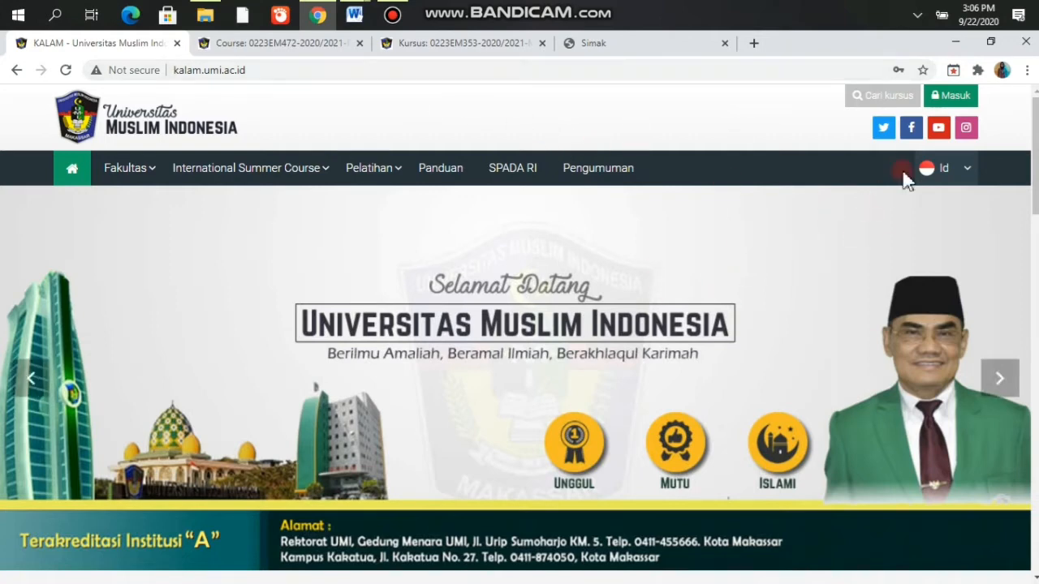
# Step: Log in to the KALAM site with the saved username and account password
pyautogui.click(947, 102)
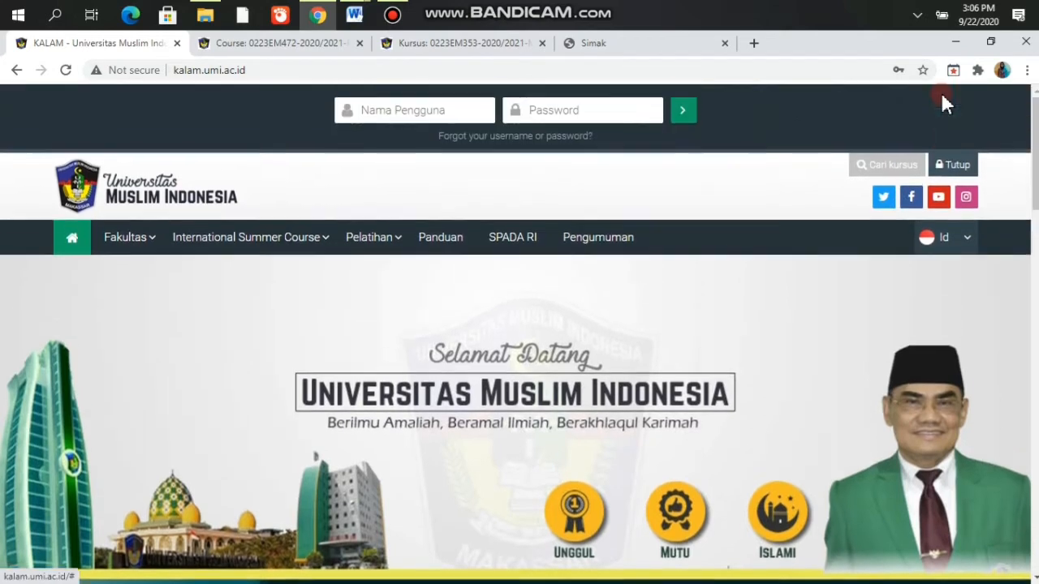
pyautogui.click(447, 113)
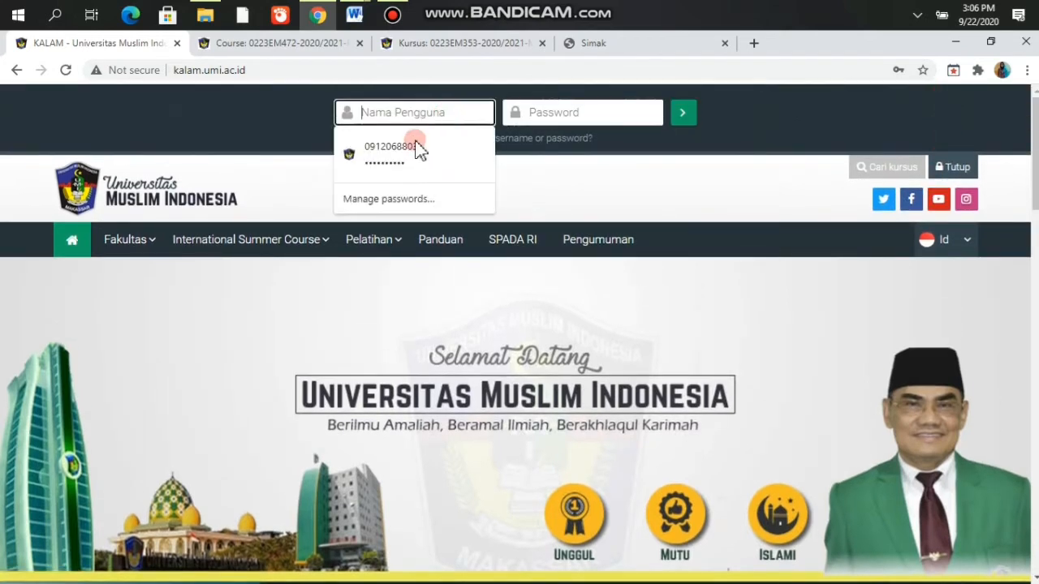
pyautogui.click(382, 158)
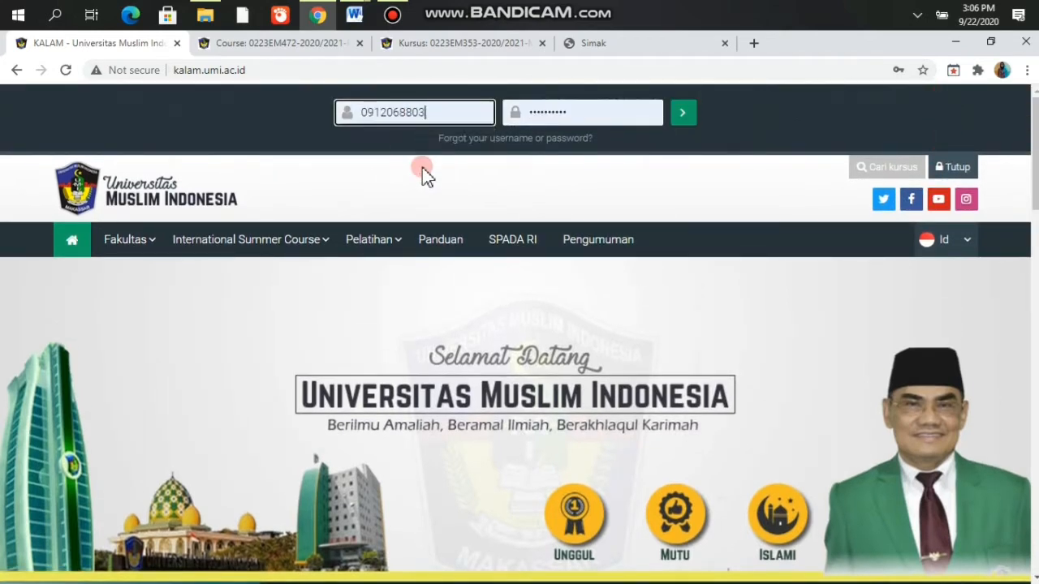
pyautogui.click(684, 115)
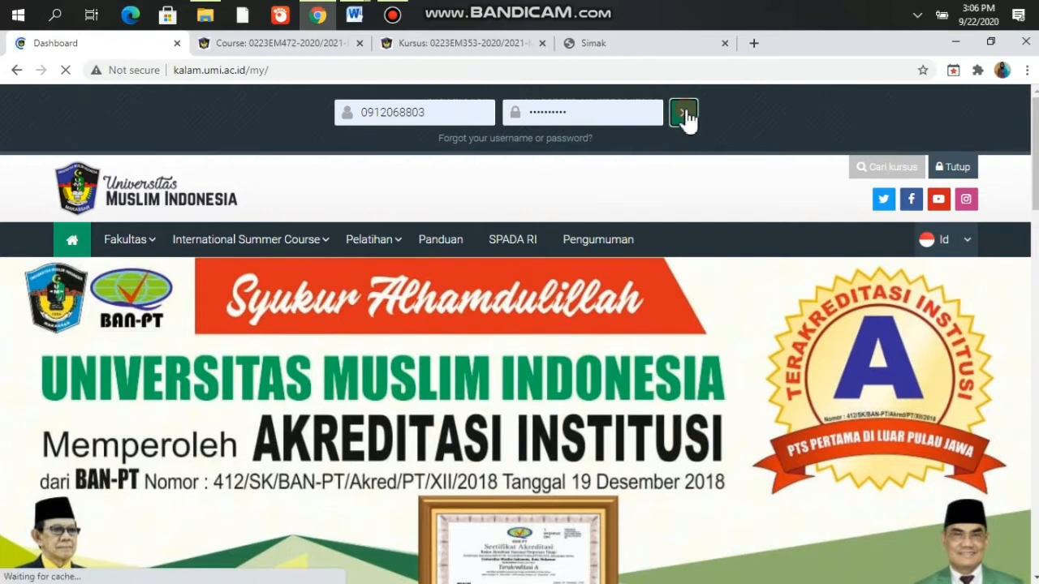
pyautogui.click(685, 114)
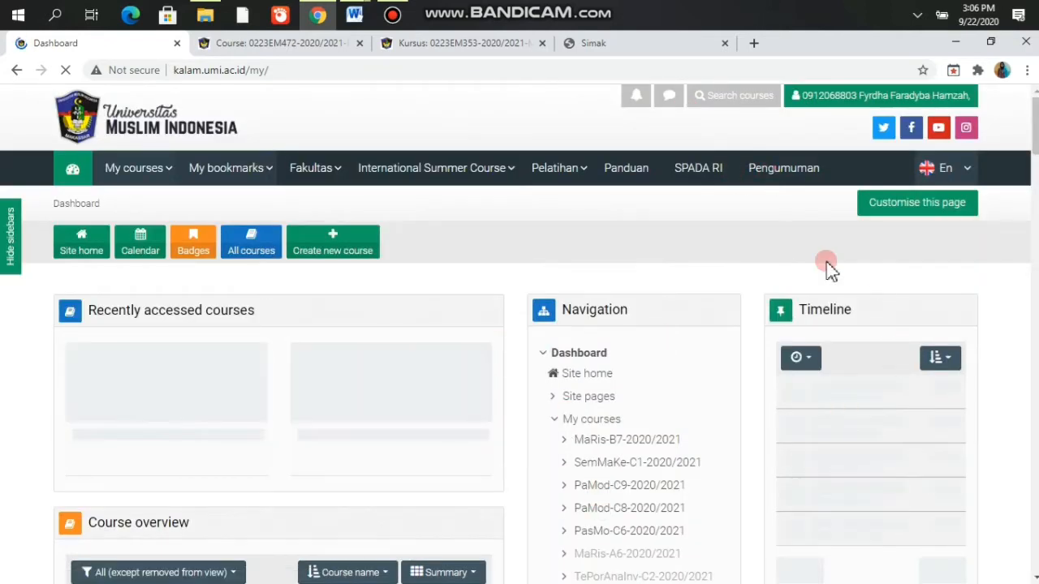
# Step: Switch the site language to Indonesian (Id)
pyautogui.click(964, 169)
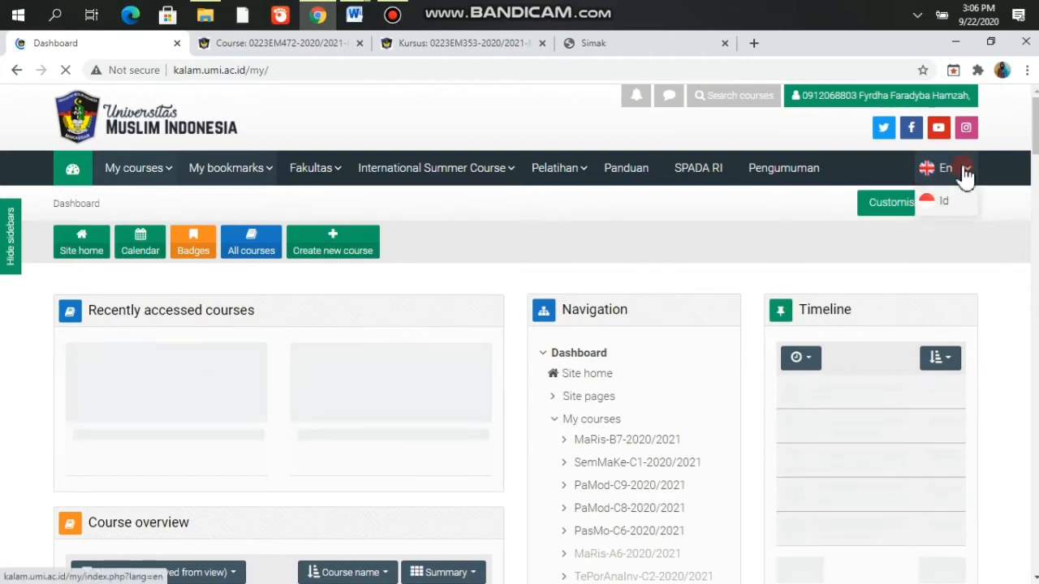
pyautogui.click(930, 205)
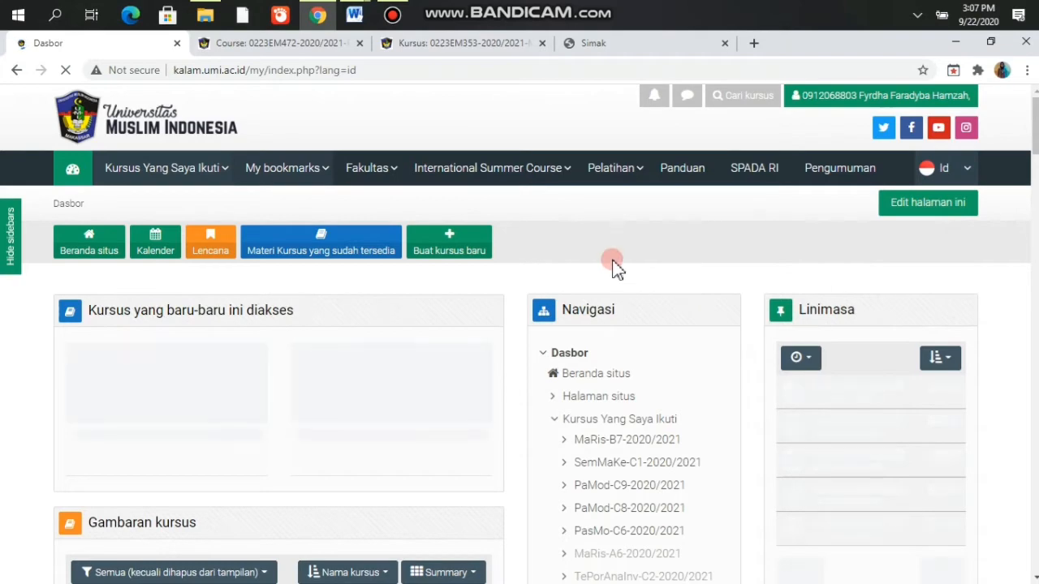
# Step: Look over the dashboard's recently accessed courses, course overview, navigation and timeline
pyautogui.scroll(-5, 615, 268)
pyautogui.scroll(5, 464, 365)
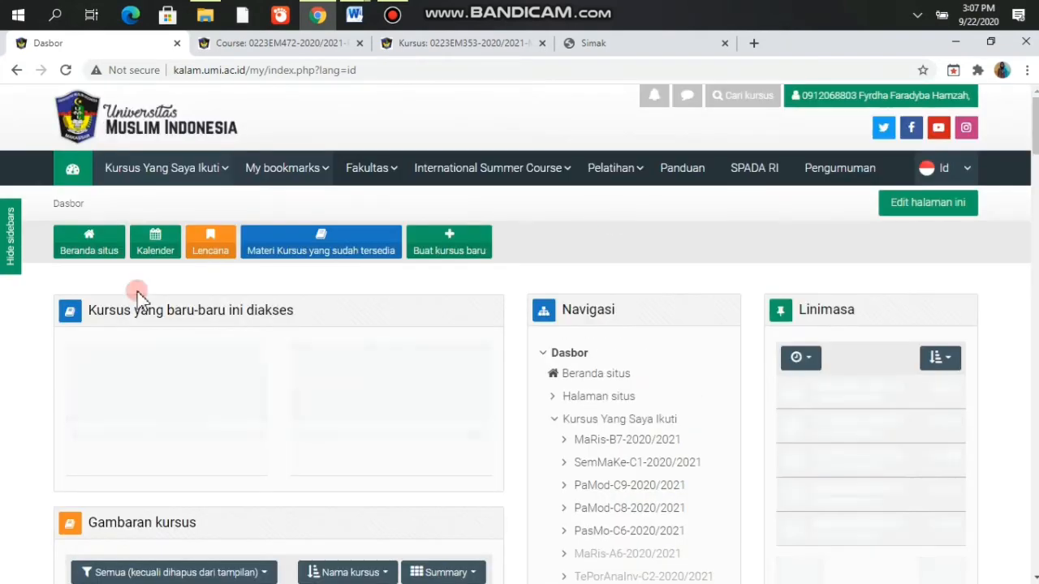
pyautogui.click(452, 170)
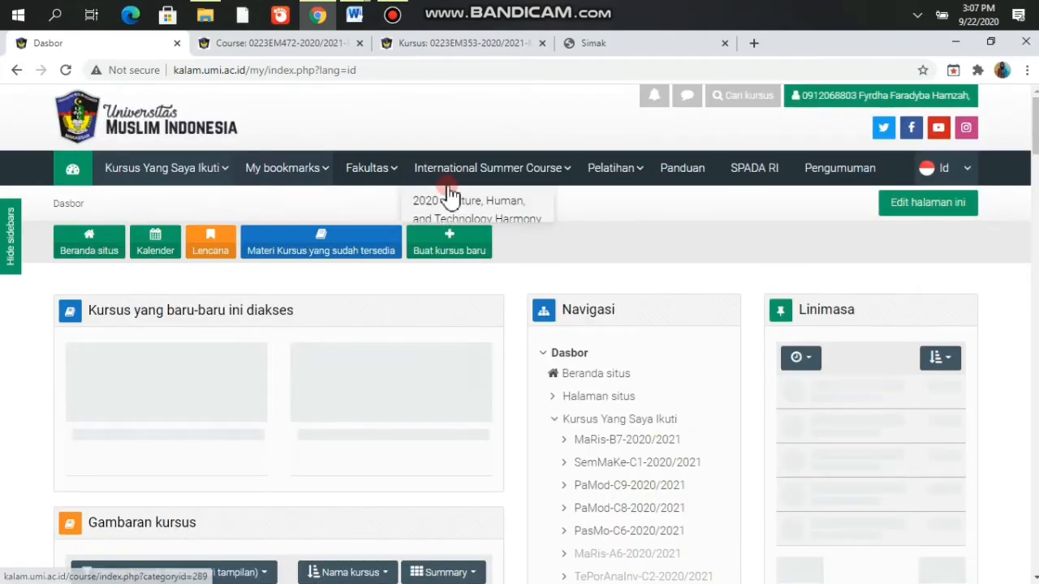
pyautogui.click(673, 223)
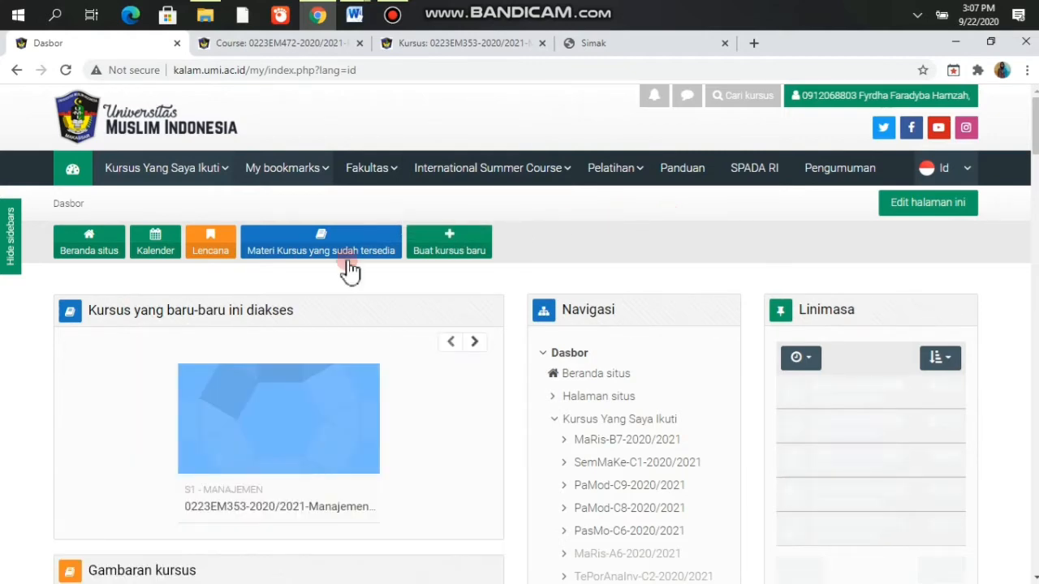
pyautogui.scroll(-2, 323, 285)
pyautogui.scroll(-3, 322, 282)
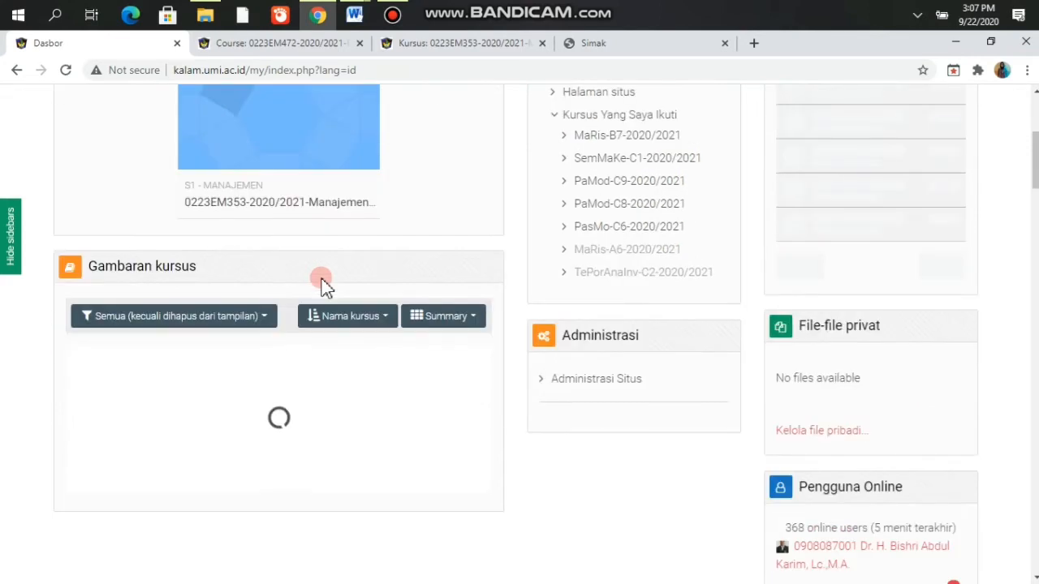
pyautogui.scroll(2, 322, 284)
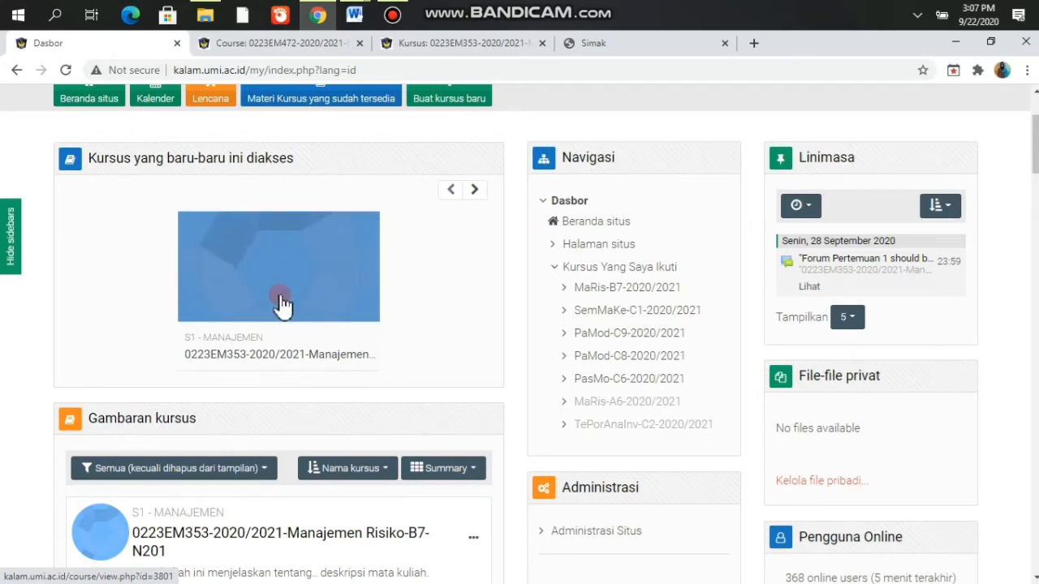
pyautogui.scroll(2, 309, 305)
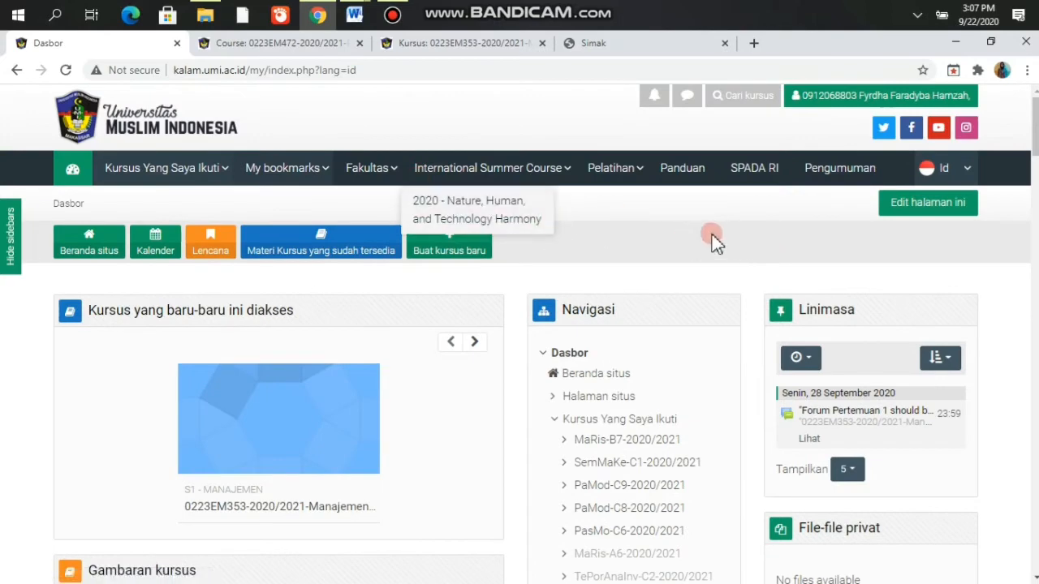
# Step: Open the enrolled course 0223EM353-2020/2021-Manajemen Risiko-B7-N201
pyautogui.moveTo(204, 177)
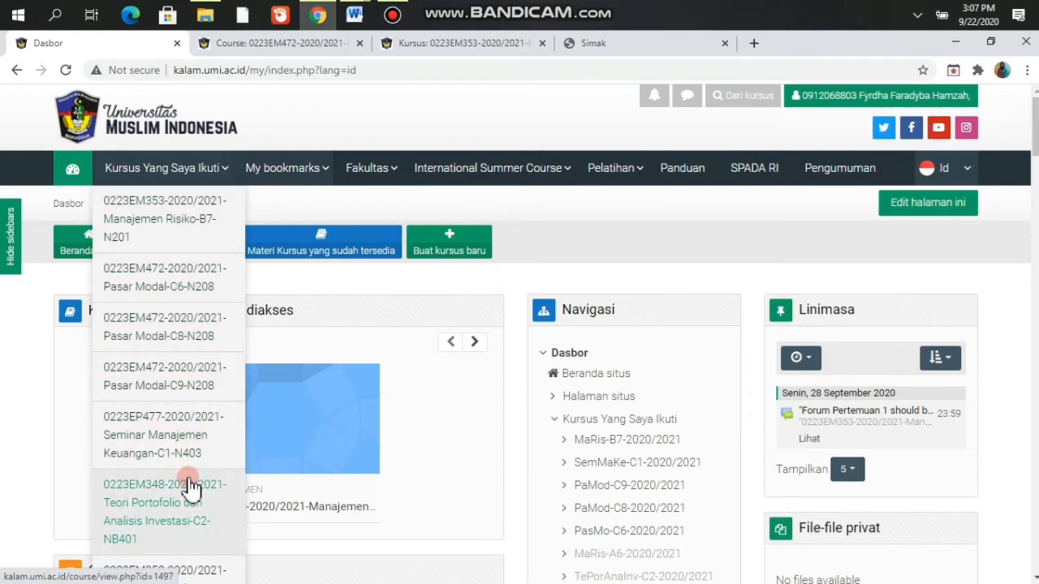
pyautogui.click(171, 226)
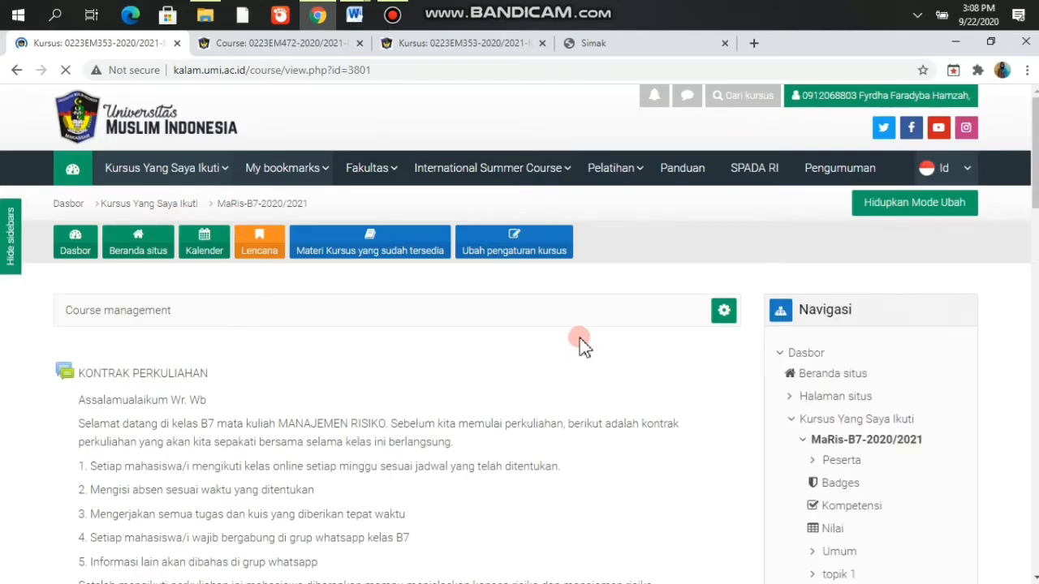
# Step: Review the Manajemen Risiko course page: the KONTRAK PERKULIAHAN text, the DAFTAR HADIR activity and the topic sections
pyautogui.scroll(-3, 581, 341)
pyautogui.scroll(3, 438, 259)
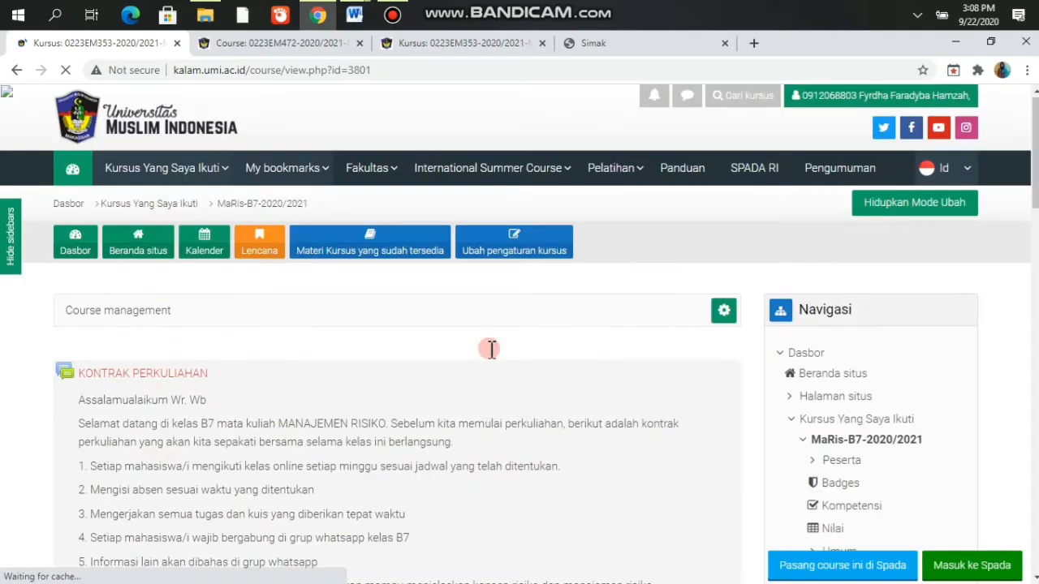
pyautogui.scroll(-2, 204, 329)
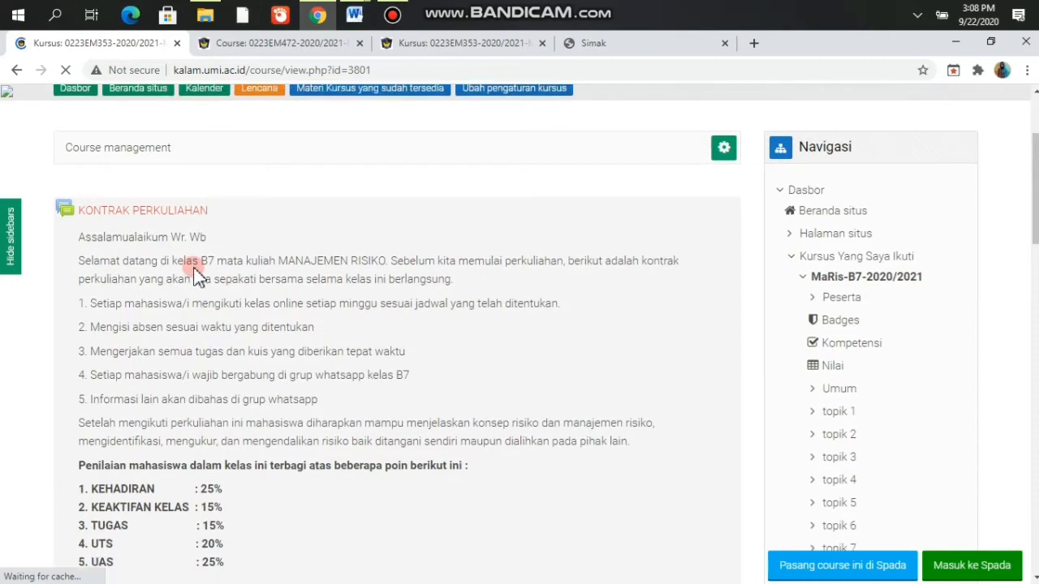
pyautogui.scroll(-3, 198, 276)
pyautogui.scroll(2, 168, 216)
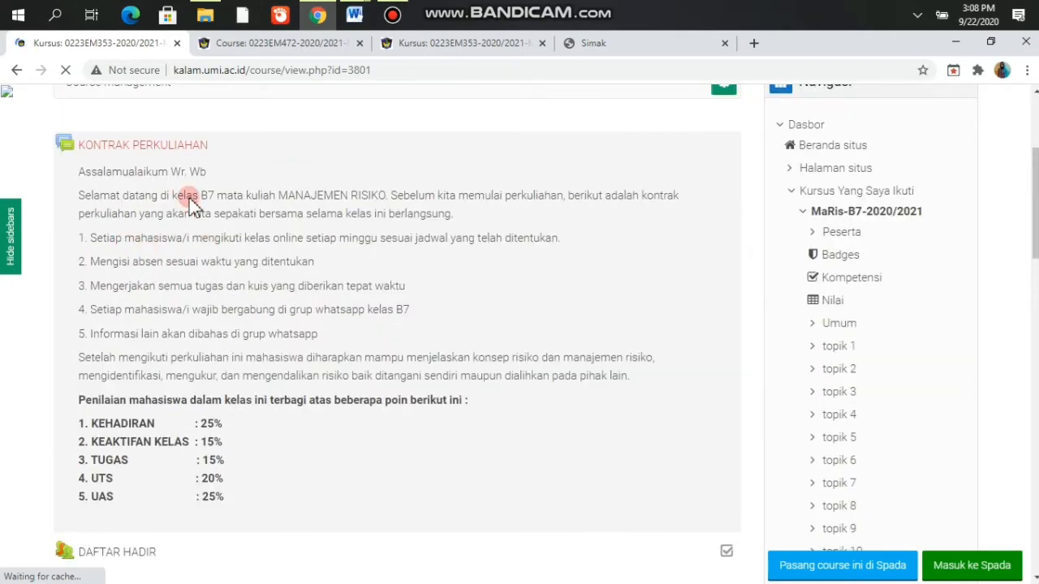
pyautogui.scroll(-2, 154, 438)
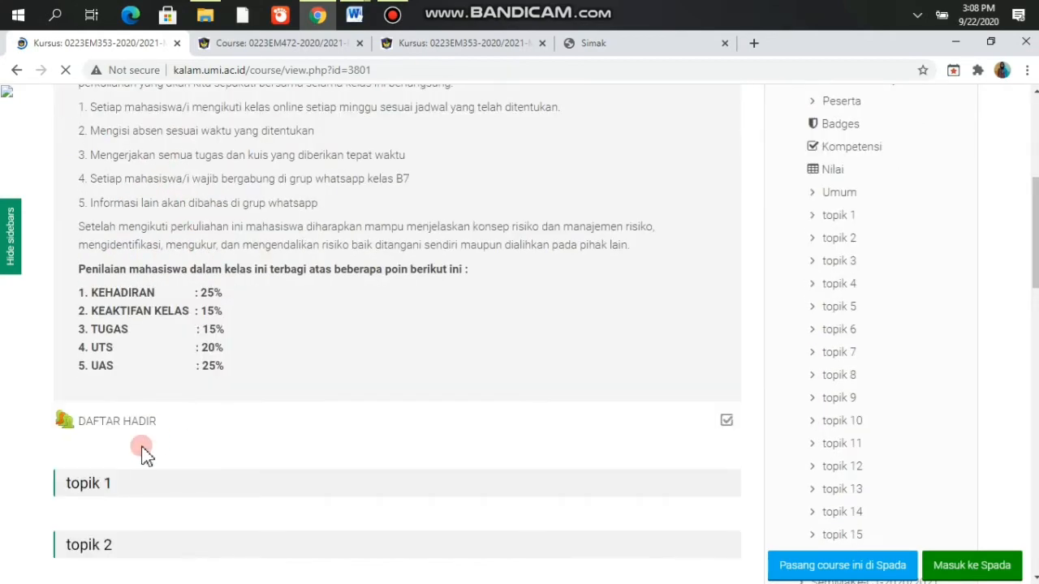
pyautogui.scroll(-5, 149, 474)
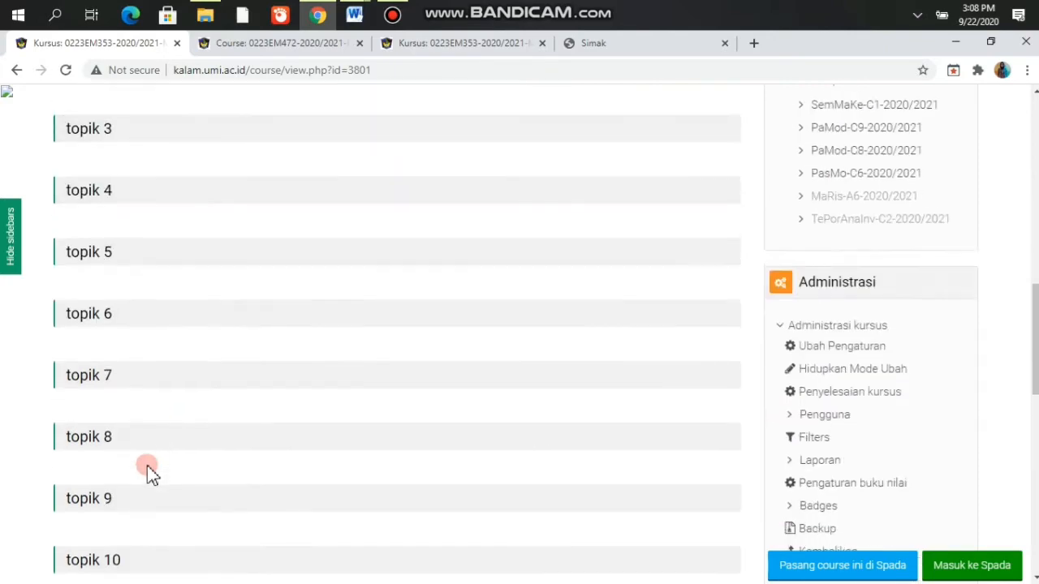
pyautogui.scroll(-5, 146, 465)
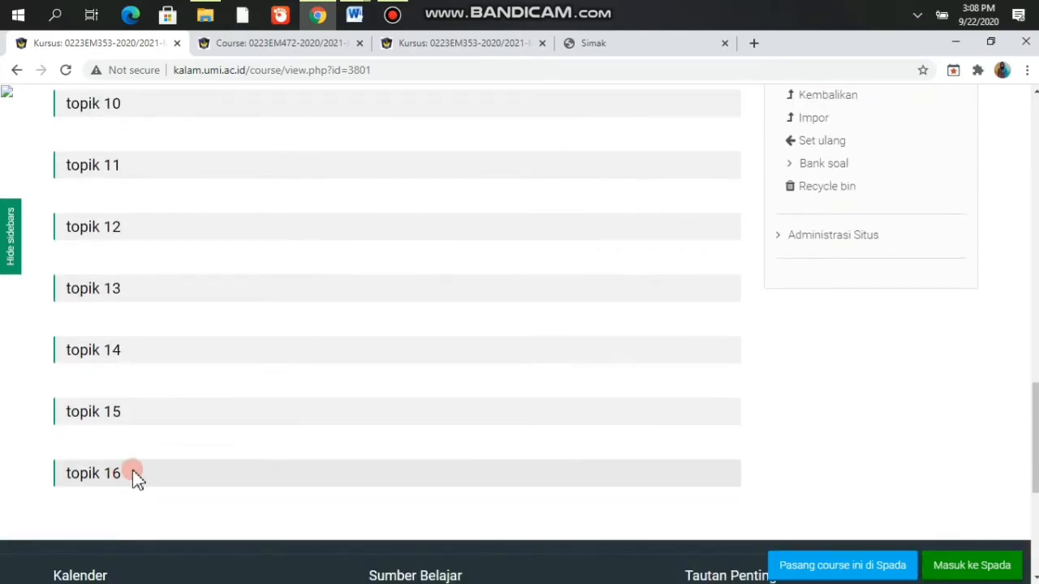
pyautogui.scroll(11, 137, 475)
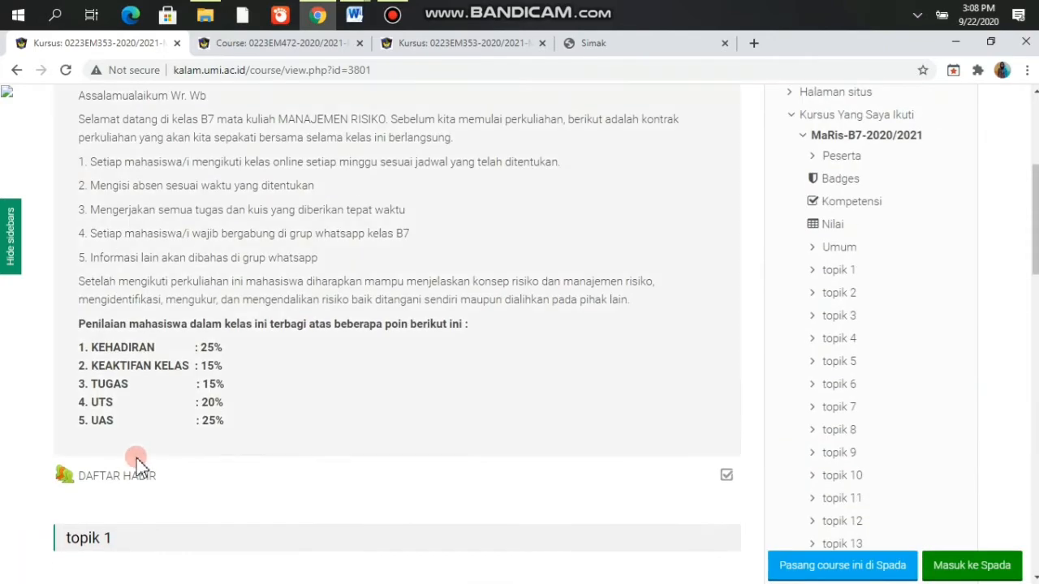
pyautogui.scroll(1, 197, 217)
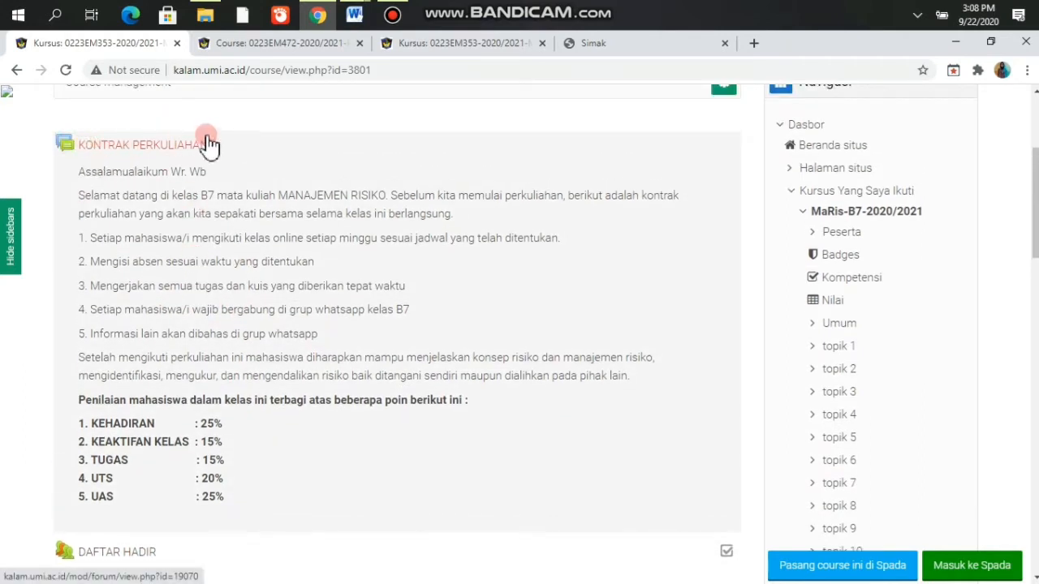
pyautogui.scroll(-2, 183, 410)
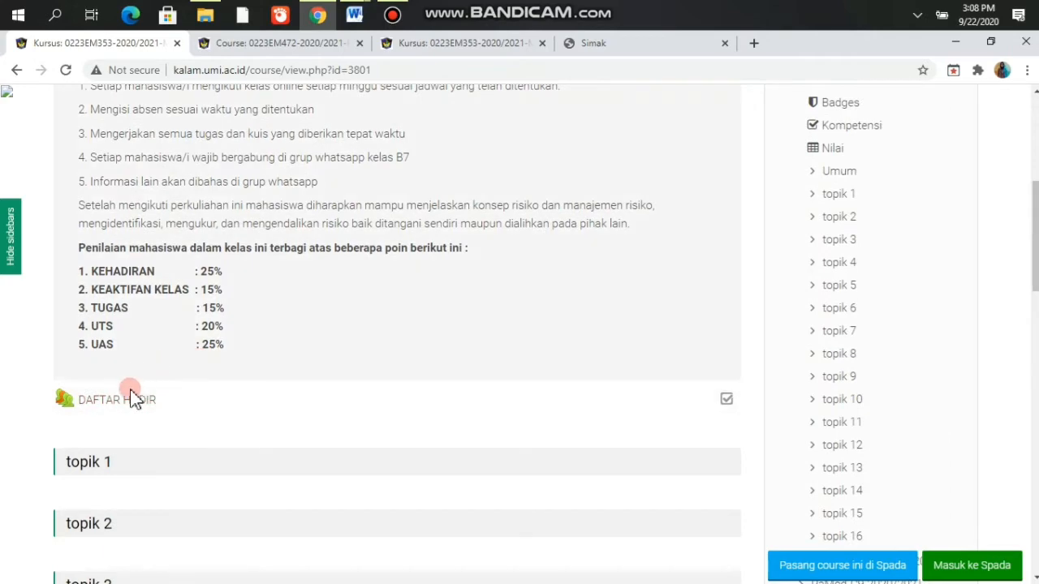
pyautogui.scroll(-1, 344, 235)
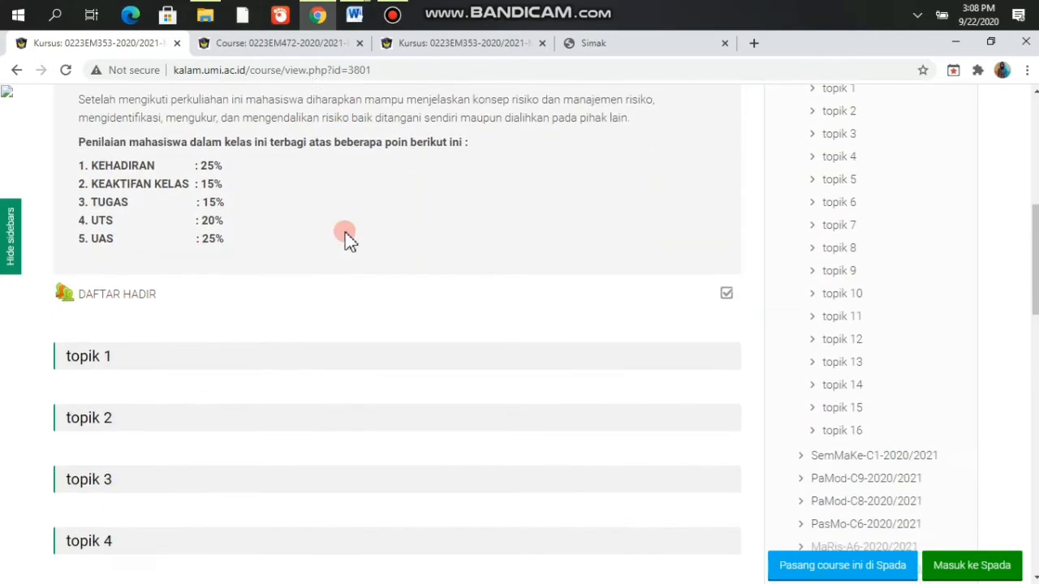
pyautogui.scroll(-1, 346, 237)
pyautogui.scroll(5, 347, 239)
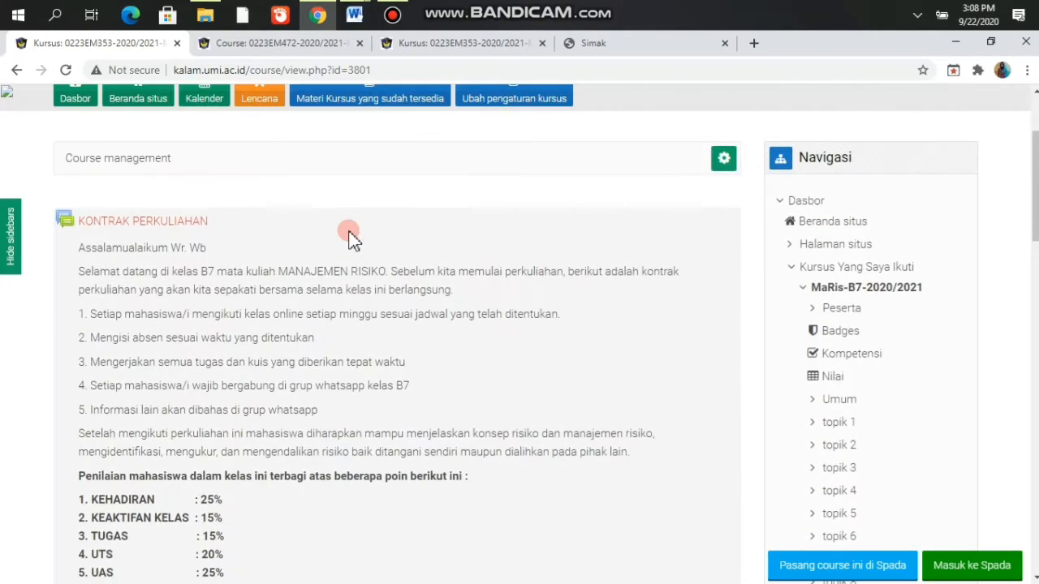
pyautogui.scroll(1, 349, 237)
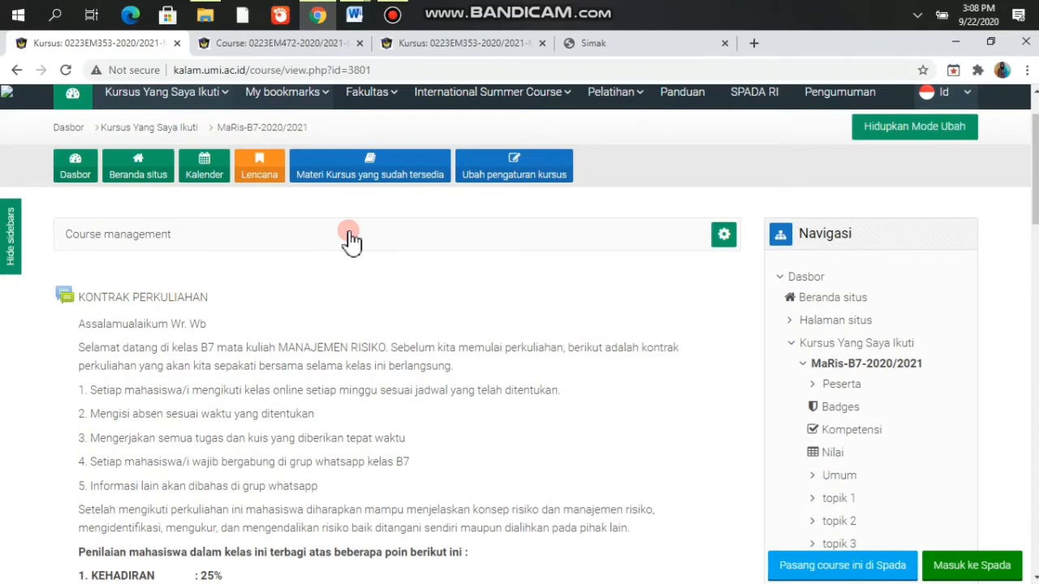
pyautogui.scroll(-5, 349, 237)
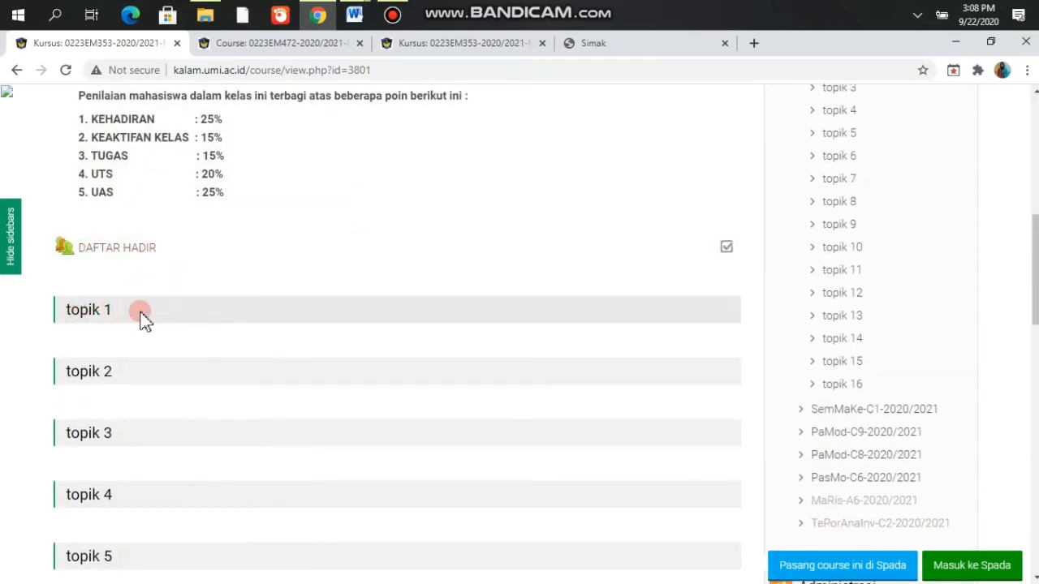
pyautogui.scroll(5, 468, 233)
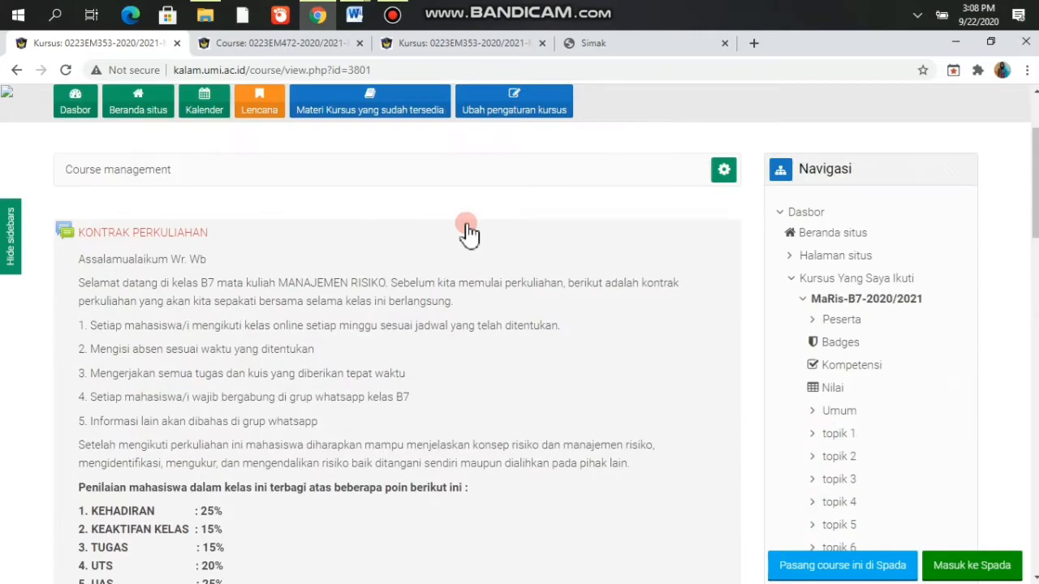
# Step: Turn on editing mode for the Manajemen Risiko B7 course and check the editing controls on its page
pyautogui.scroll(2, 468, 233)
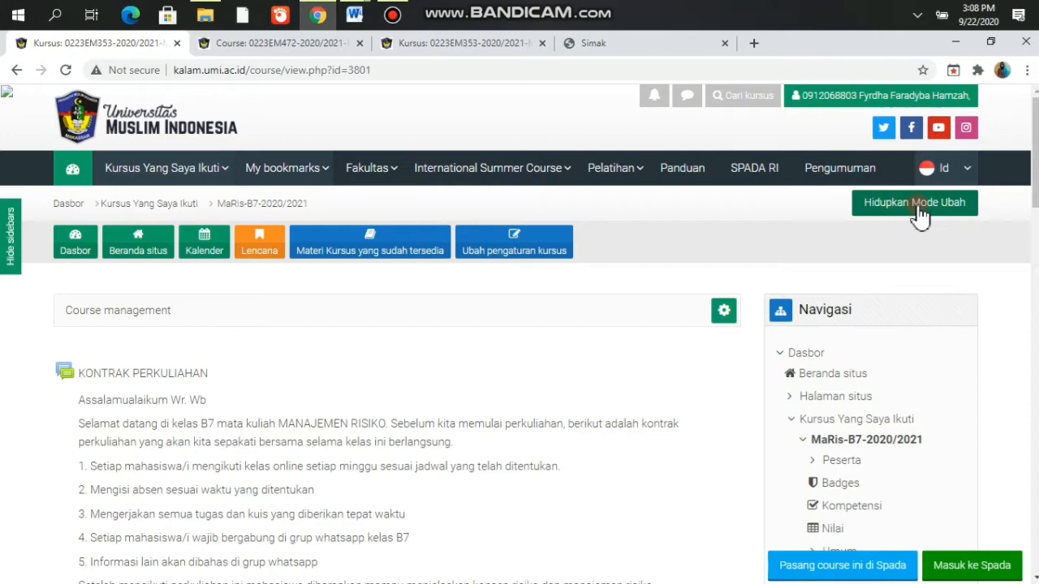
pyautogui.scroll(-8, 593, 308)
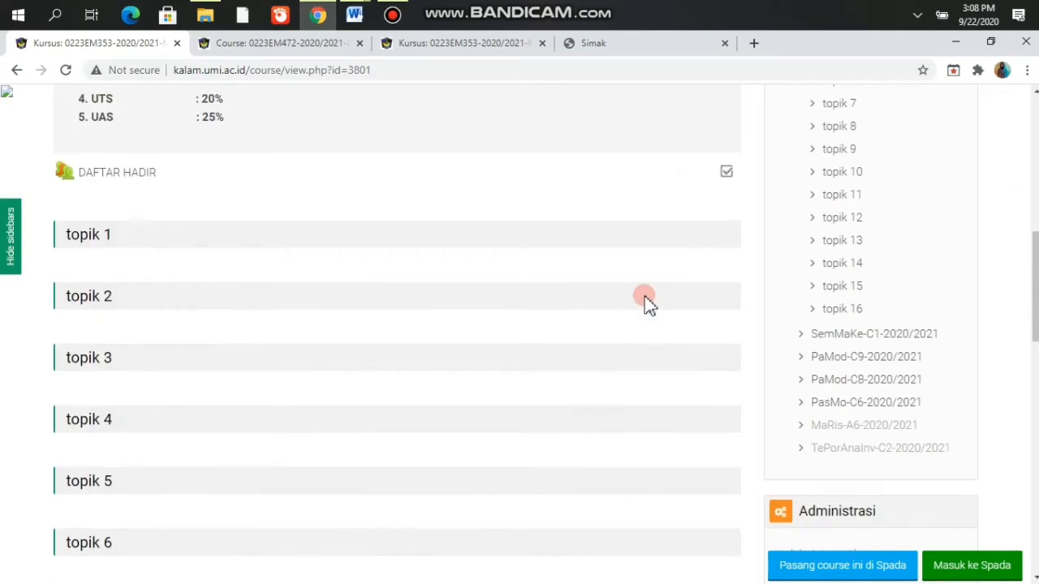
pyautogui.scroll(10, 645, 296)
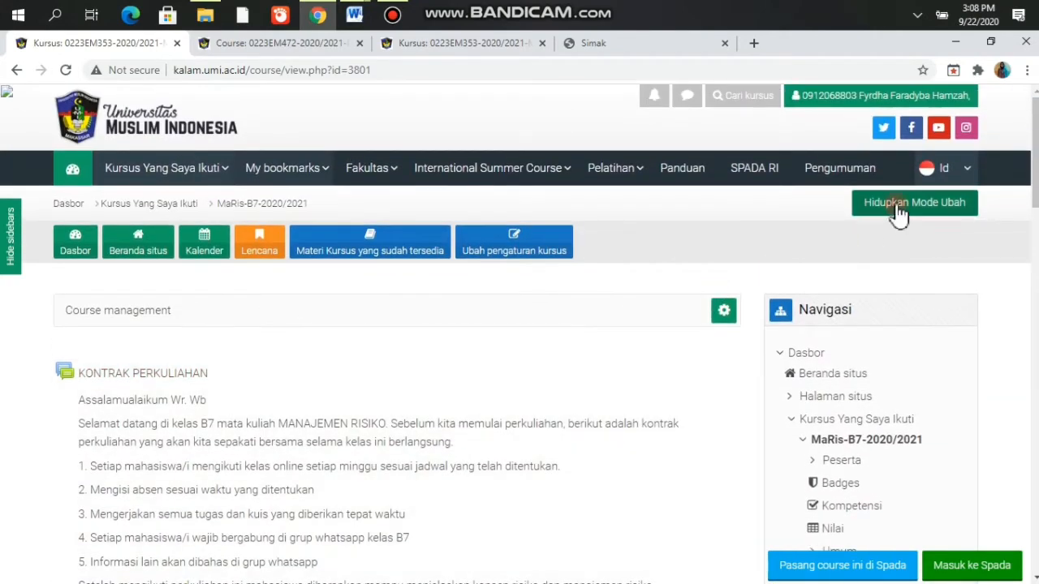
pyautogui.click(898, 209)
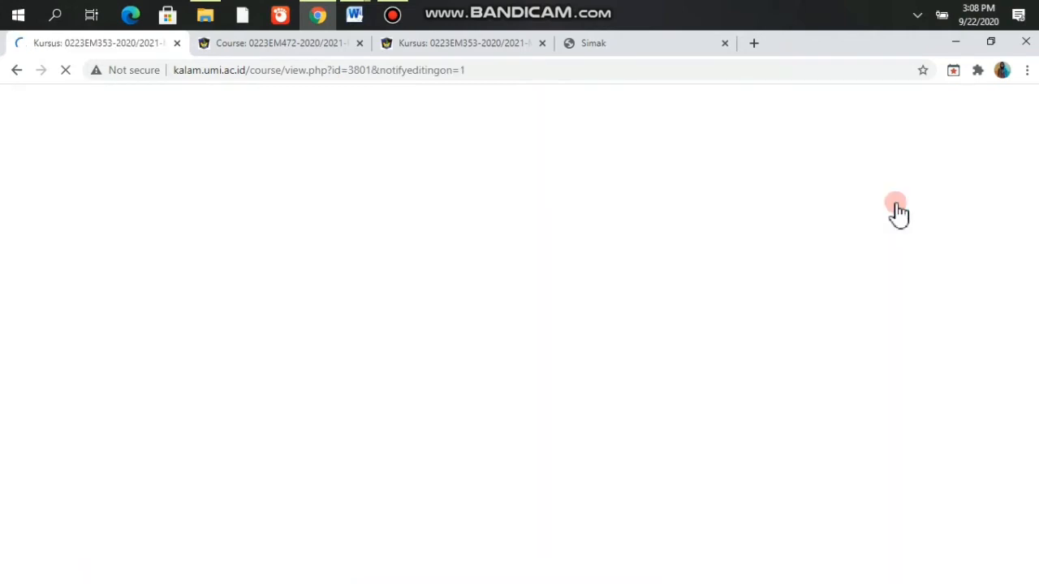
pyautogui.scroll(-1, 596, 318)
pyautogui.scroll(-4, 597, 315)
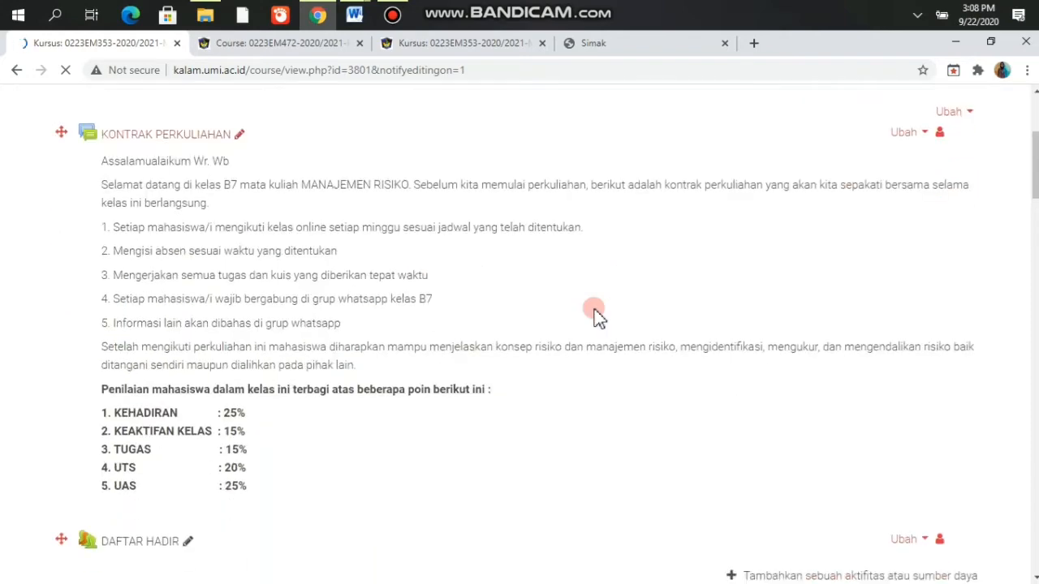
pyautogui.scroll(5, 779, 247)
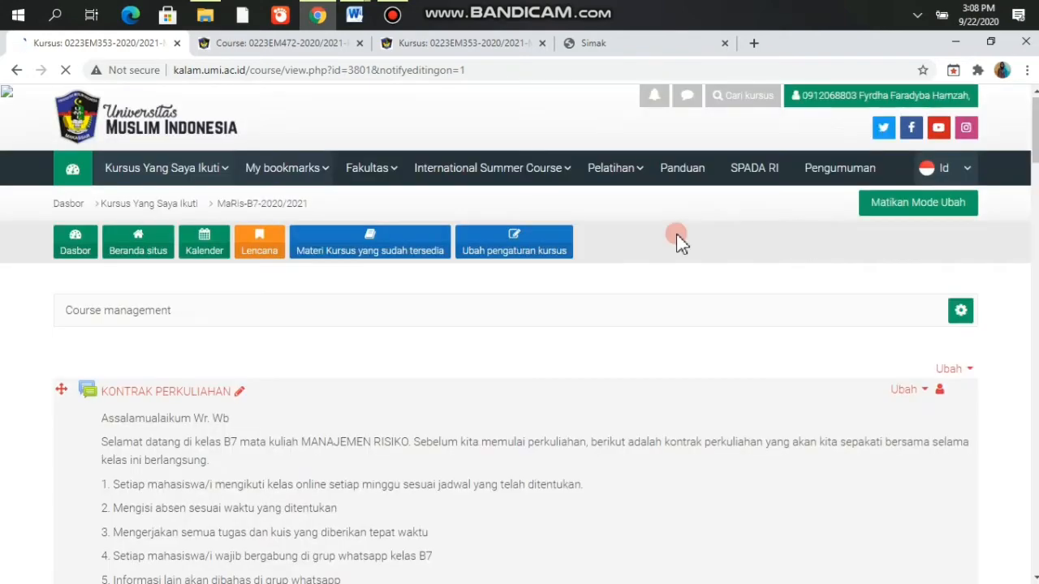
# Step: Look through the course page in editing mode, examining the topic sections, their add-activity controls and the option to turn editing off
pyautogui.scroll(-5, 680, 242)
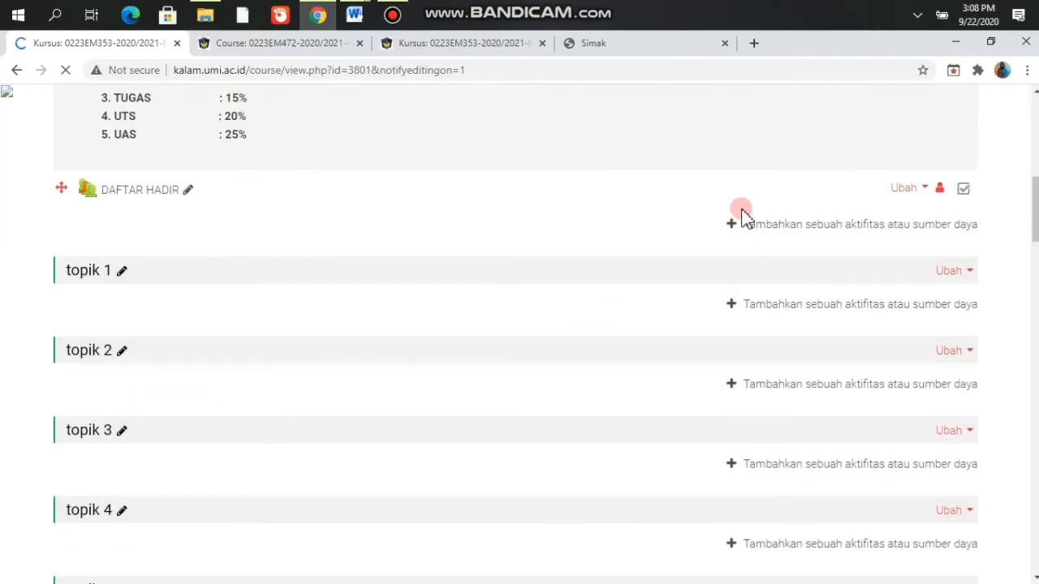
pyautogui.click(755, 220)
pyautogui.scroll(-6, 771, 252)
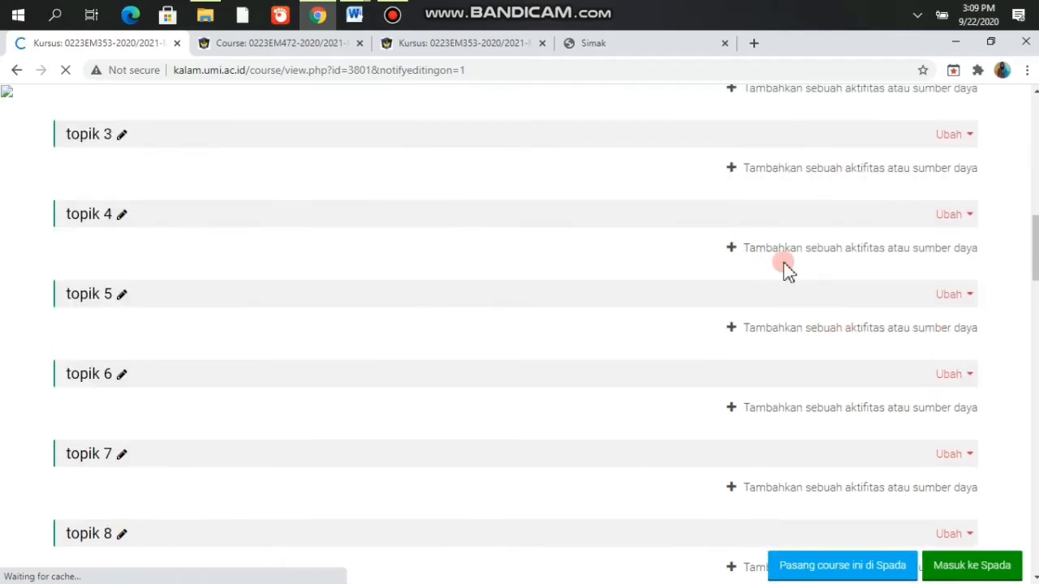
pyautogui.scroll(-8, 783, 262)
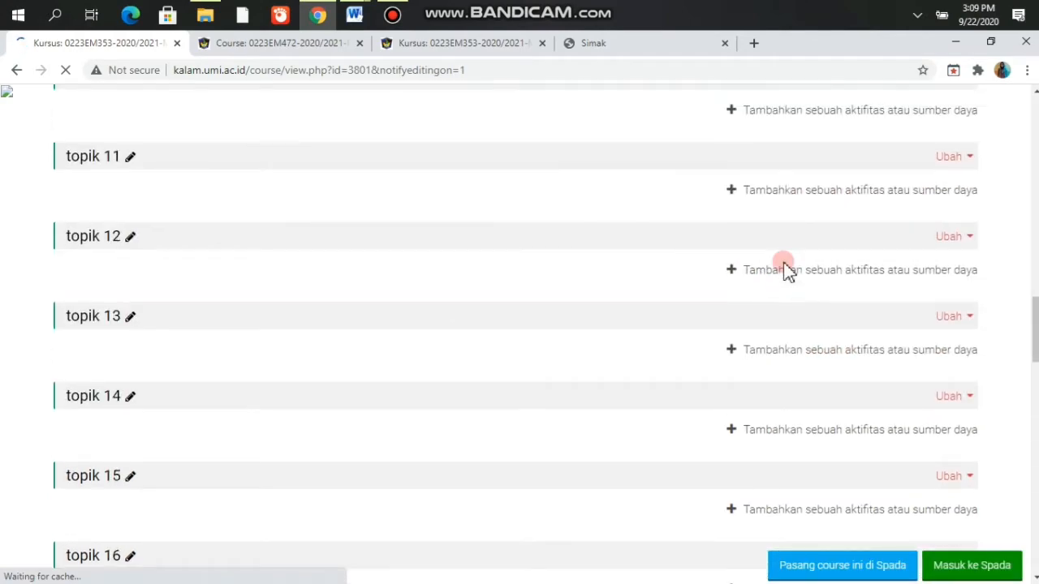
pyautogui.scroll(7, 783, 262)
pyautogui.scroll(8, 786, 268)
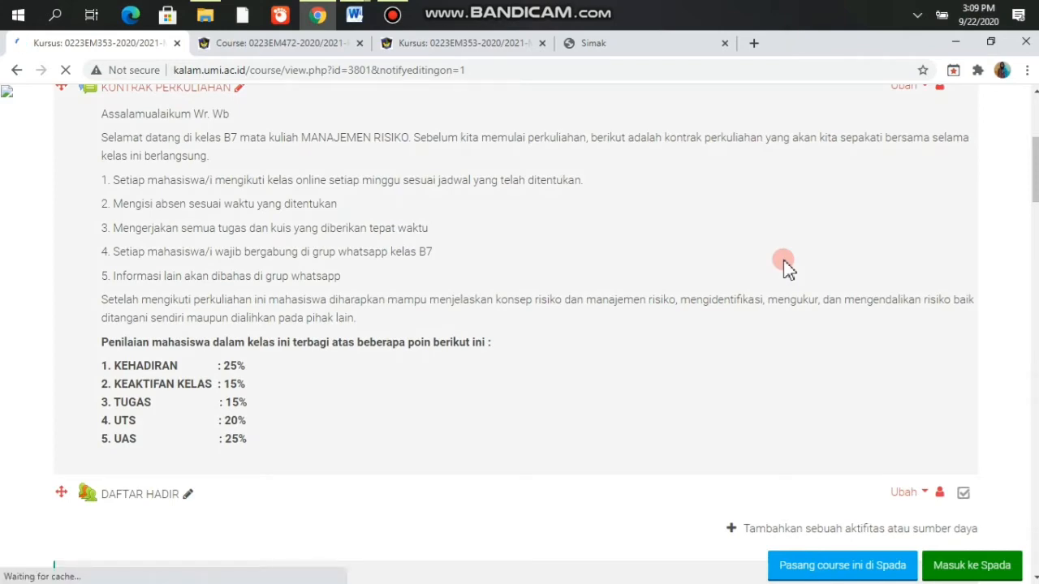
pyautogui.scroll(-4, 783, 260)
pyautogui.scroll(1, 723, 345)
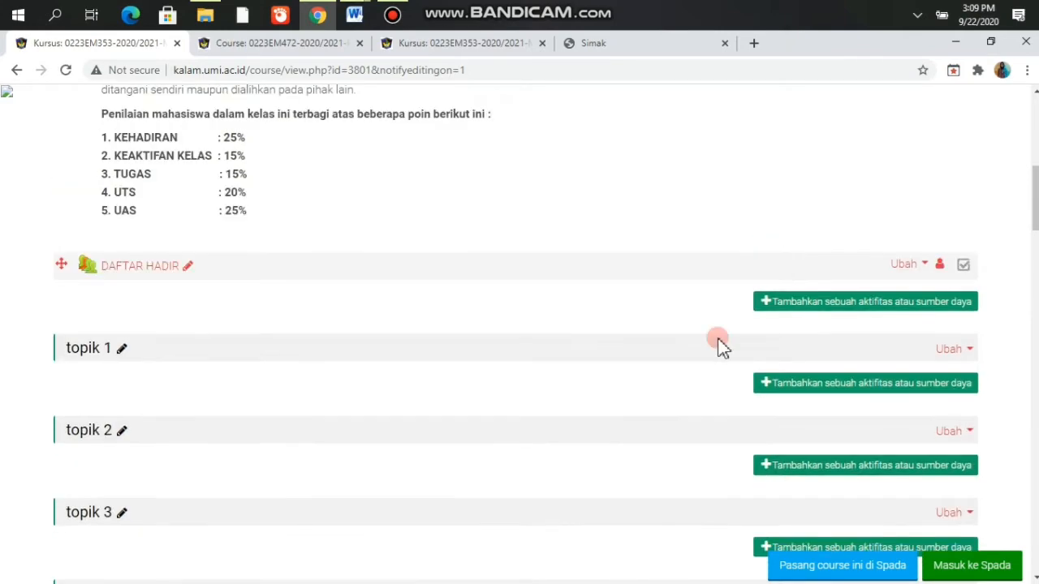
pyautogui.scroll(5, 782, 251)
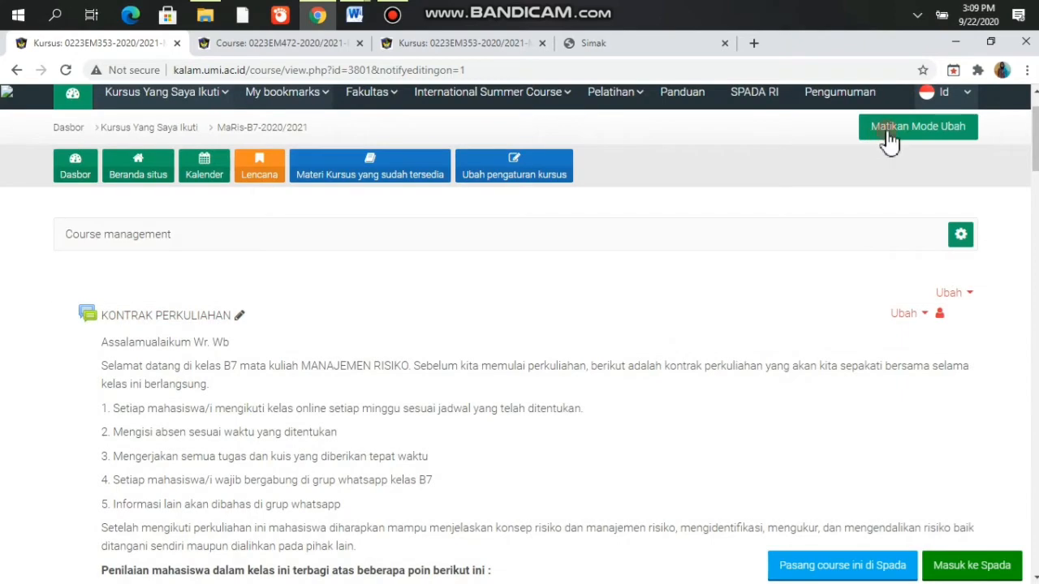
pyautogui.scroll(-5, 846, 394)
pyautogui.scroll(-4, 869, 454)
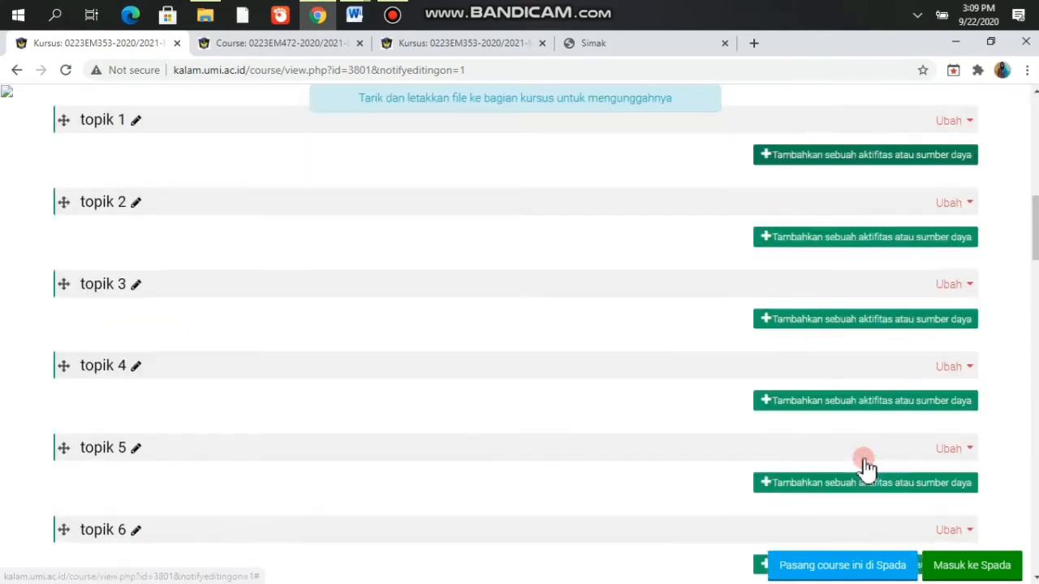
pyautogui.scroll(-4, 867, 467)
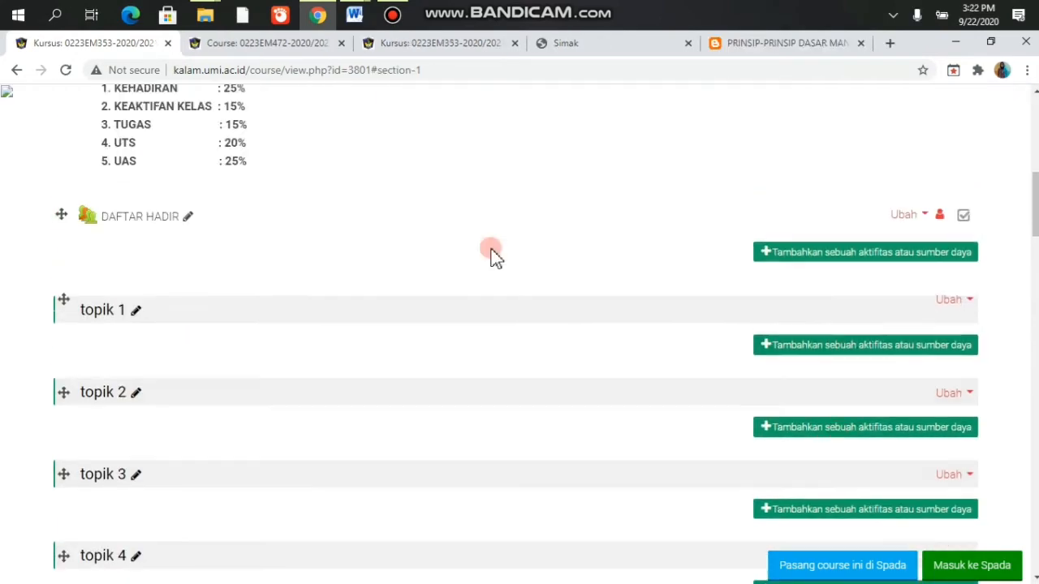
# Step: Open the settings of topik 1, enable a custom section name and enter "1. Prinsip-prinsip manajemen risiko"
pyautogui.scroll(-1, 495, 256)
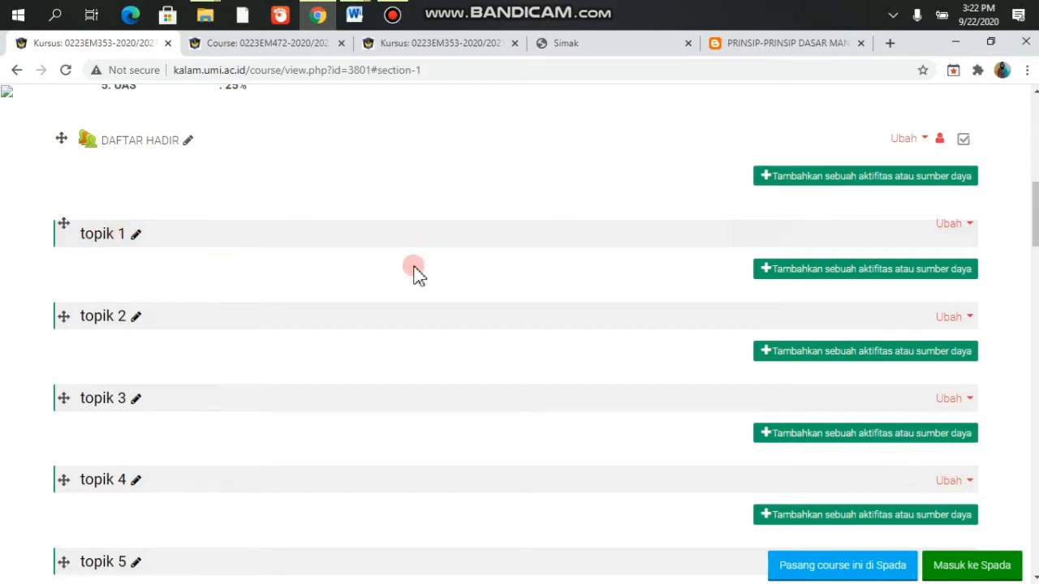
pyautogui.click(962, 230)
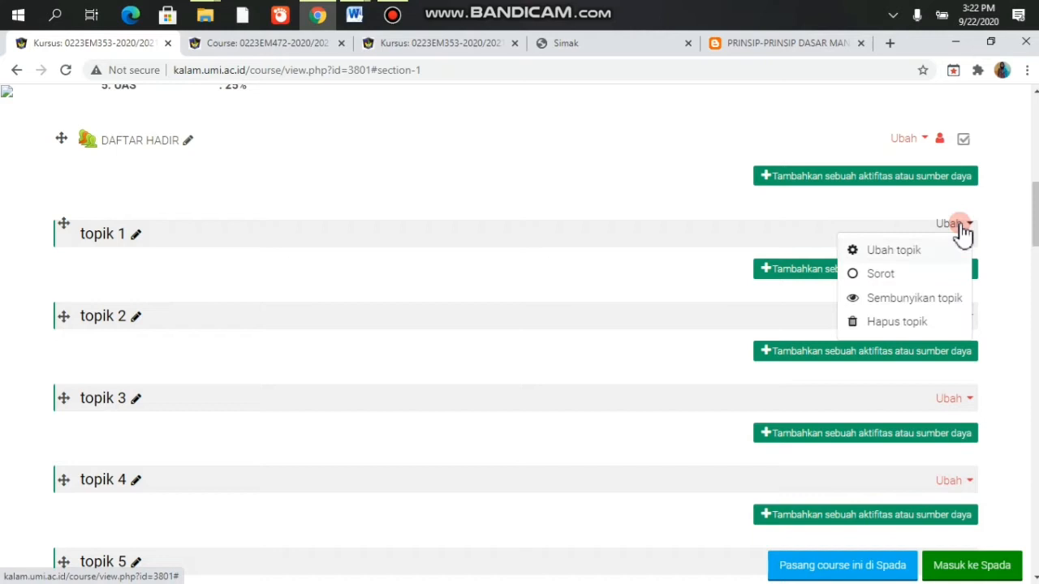
pyautogui.click(890, 253)
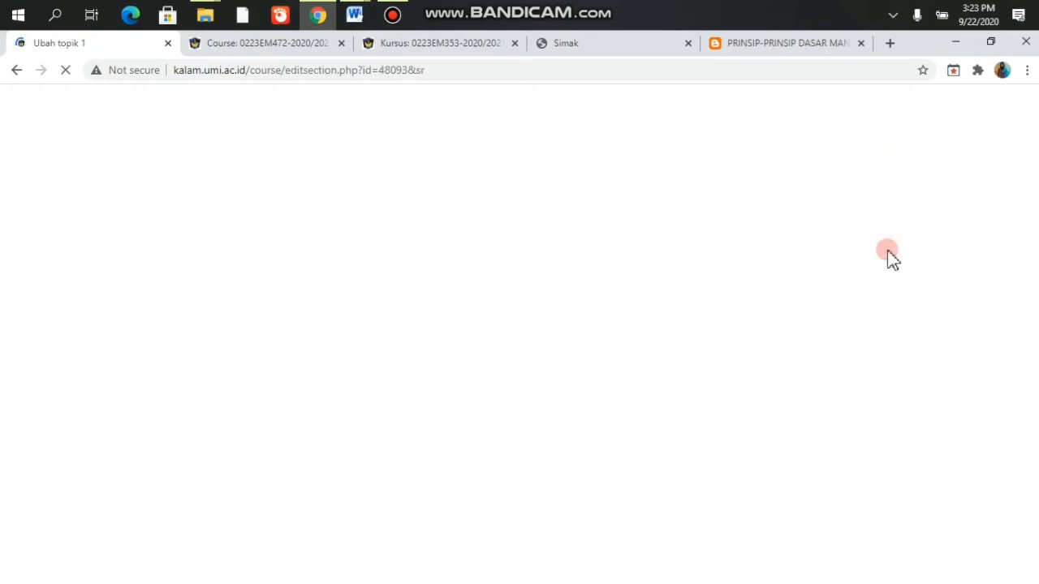
pyautogui.scroll(-3, 386, 357)
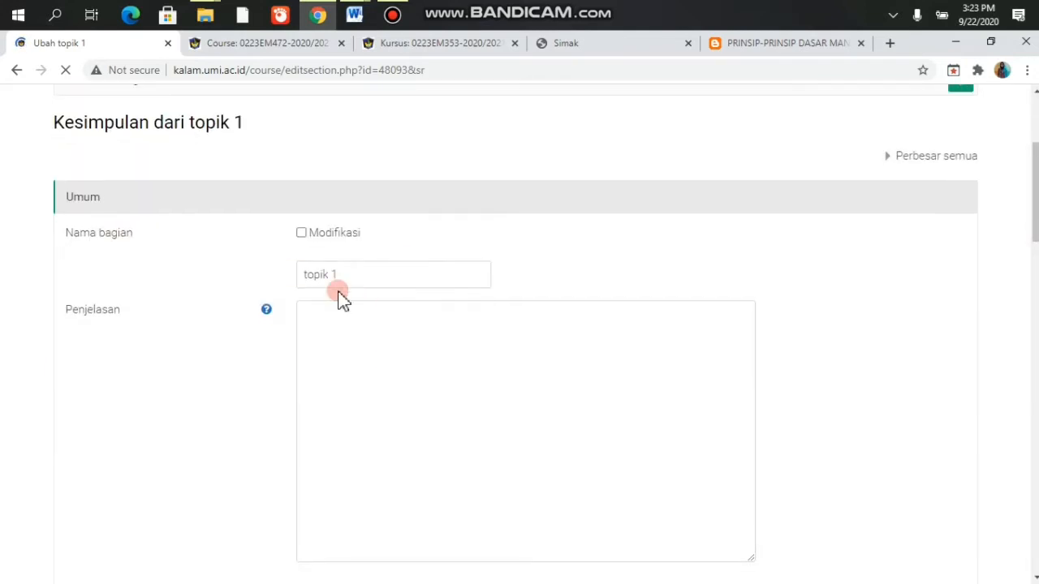
pyautogui.click(301, 233)
pyautogui.click(374, 265)
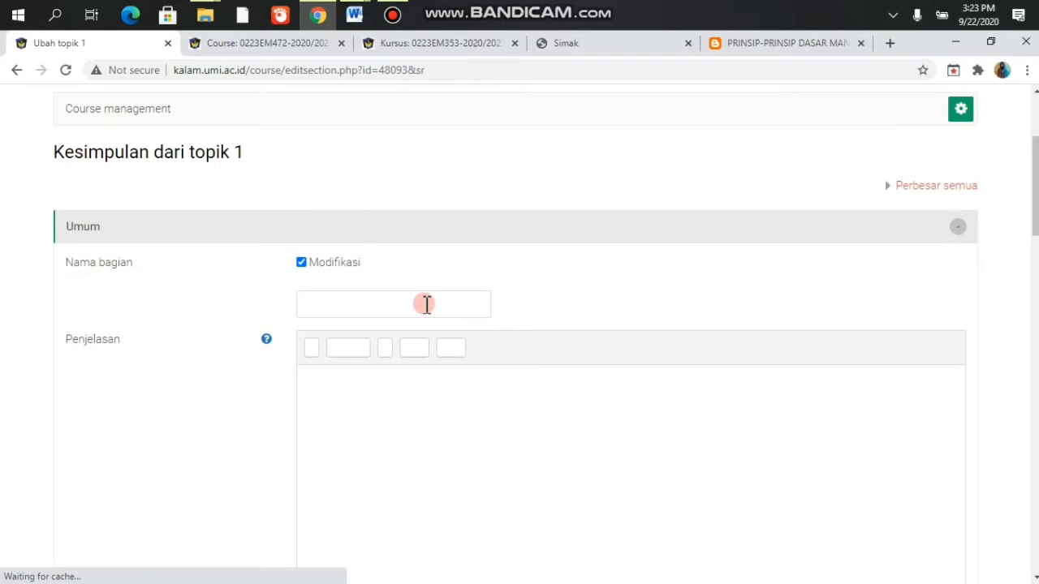
pyautogui.click(427, 304)
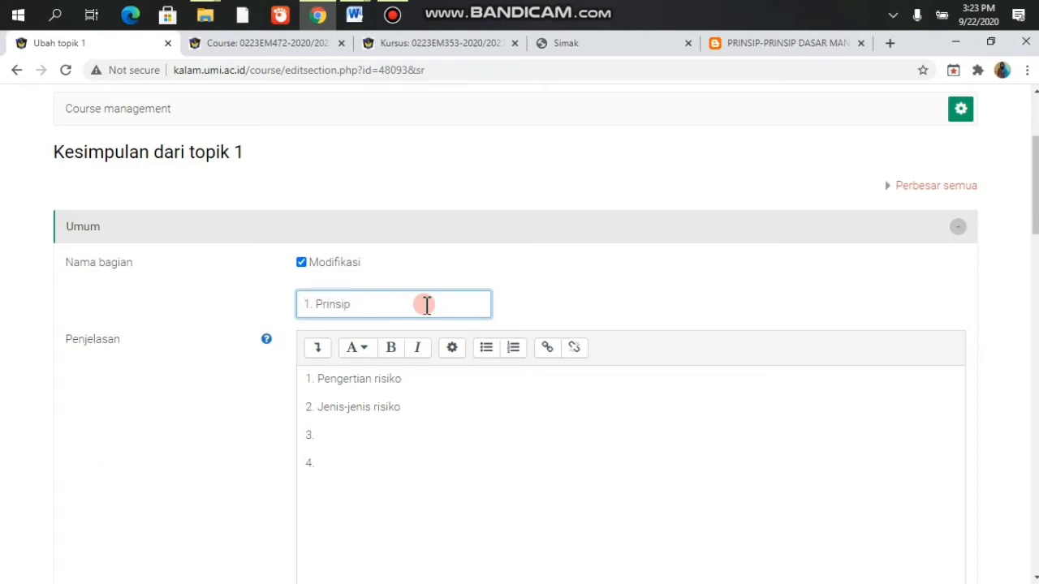
pyautogui.write('sip manajemen risiko')
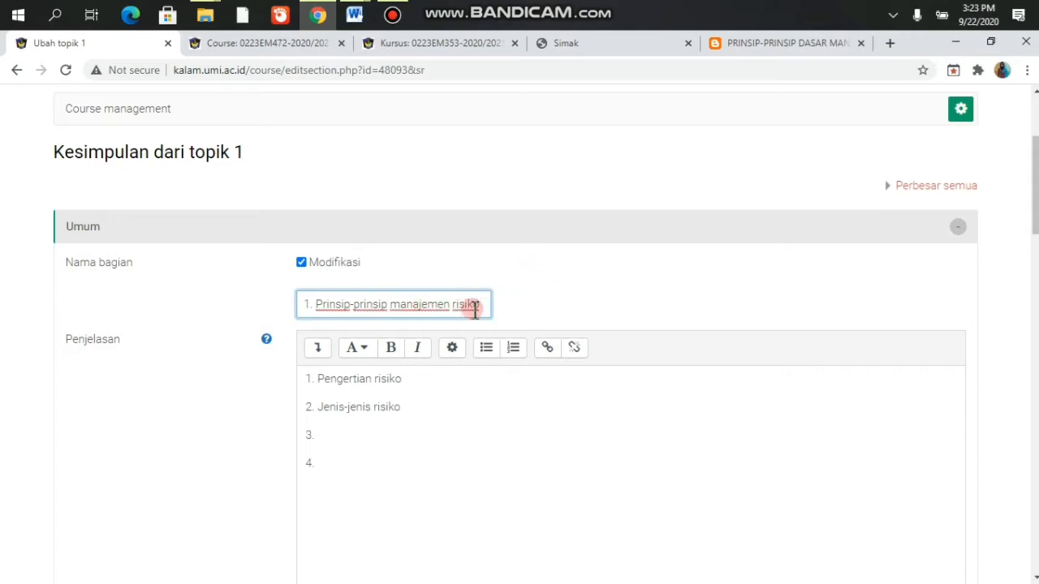
# Step: Capitalize the last two words of the section name so it reads "1. Prinsip-prinsip Manajemen Risiko"
pyautogui.click(399, 302)
pyautogui.press('BackSpace')
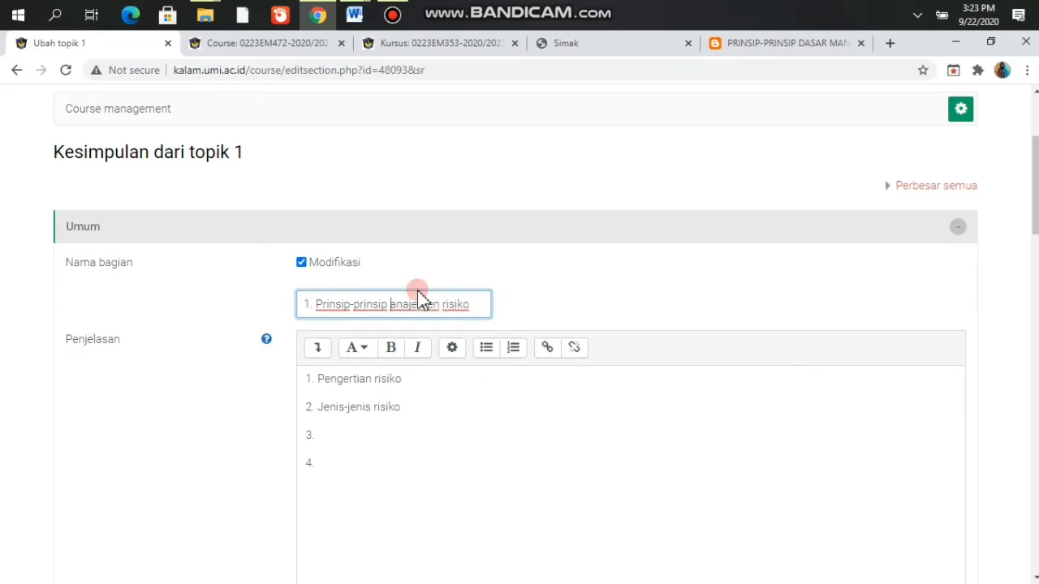
pyautogui.write('M')
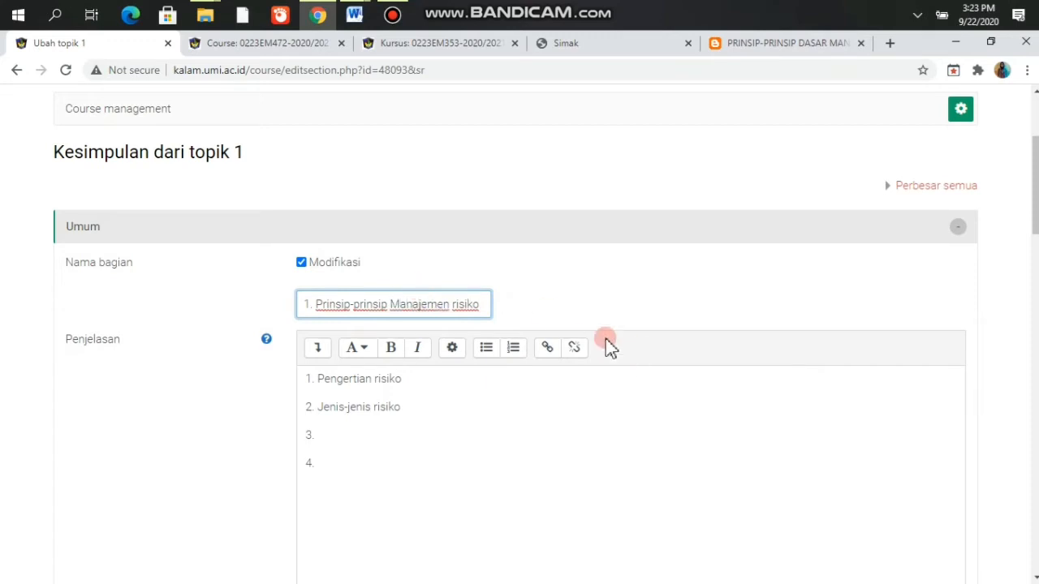
pyautogui.click(456, 305)
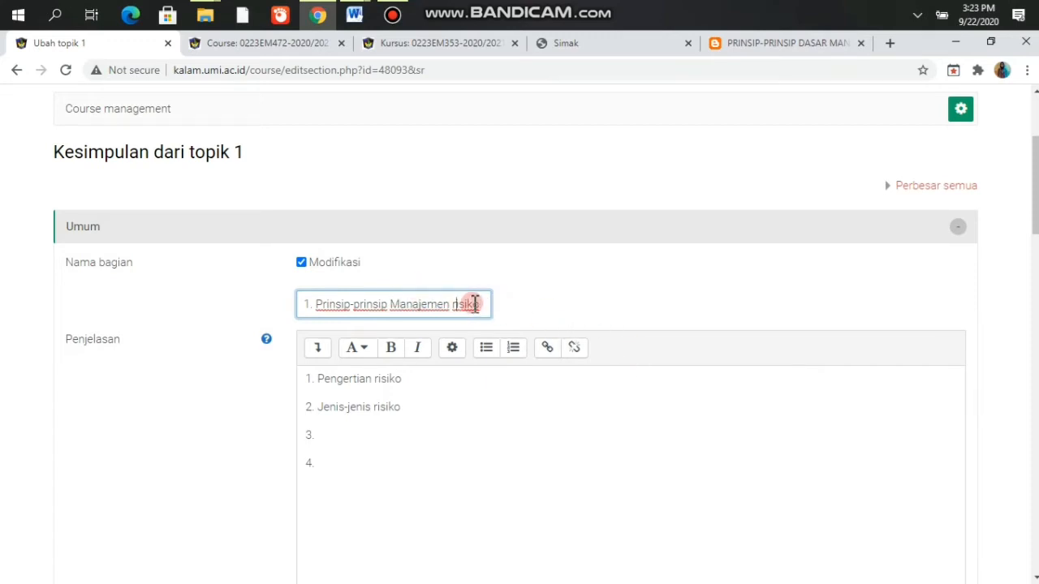
pyautogui.press('BackSpace')
pyautogui.write('R')
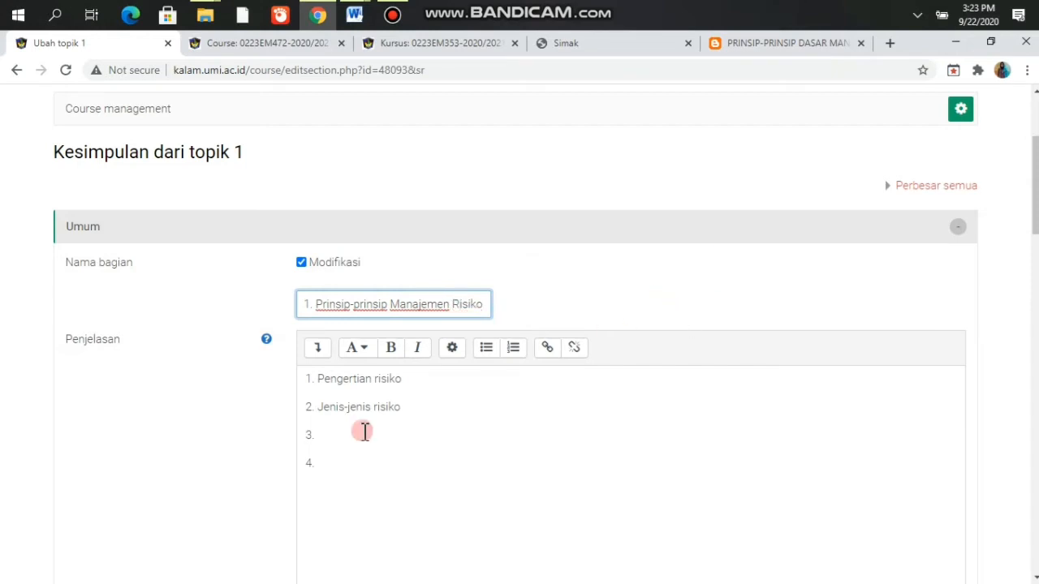
# Step: Check the section name and the numbered description list, and save the changes to the topic
pyautogui.scroll(-2, 422, 434)
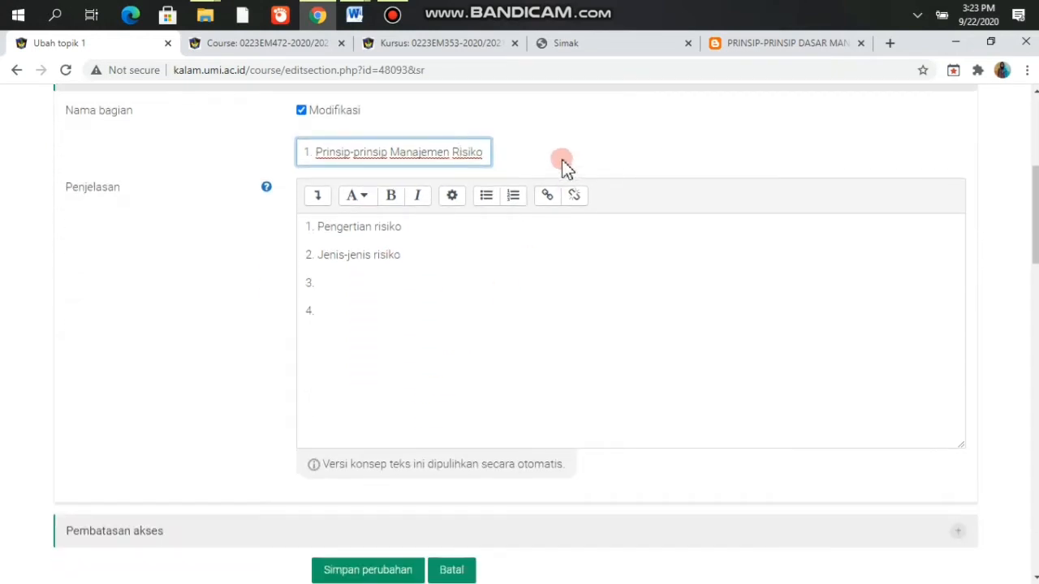
pyautogui.click(501, 149)
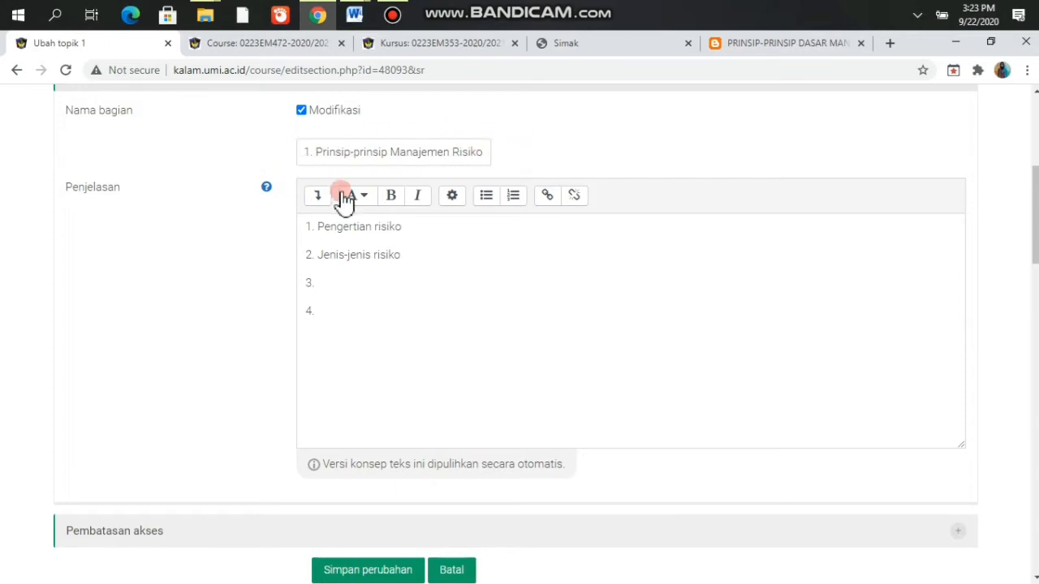
pyautogui.click(375, 331)
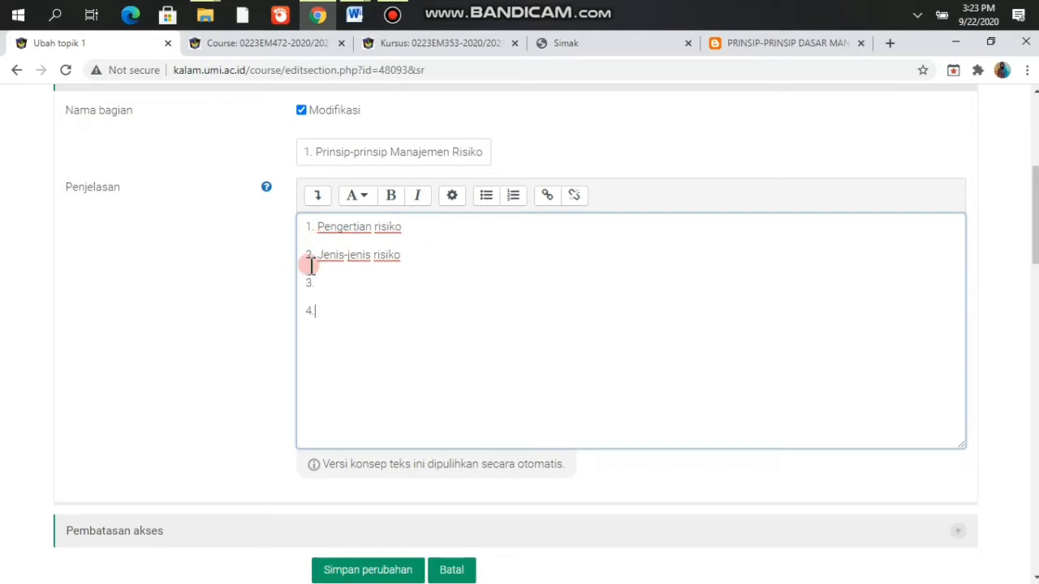
pyautogui.scroll(-2, 397, 306)
pyautogui.scroll(-3, 397, 306)
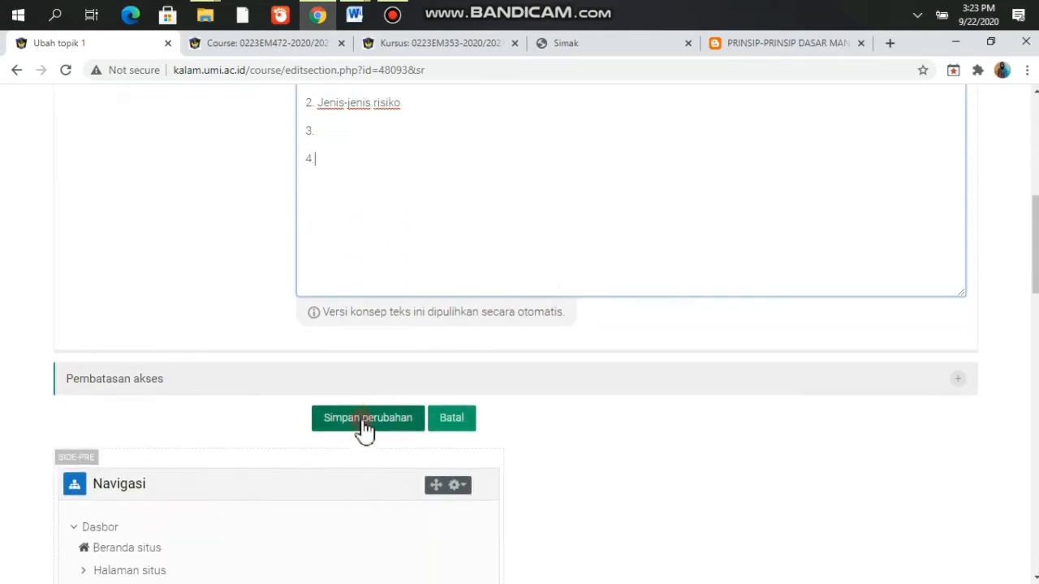
pyautogui.click(365, 431)
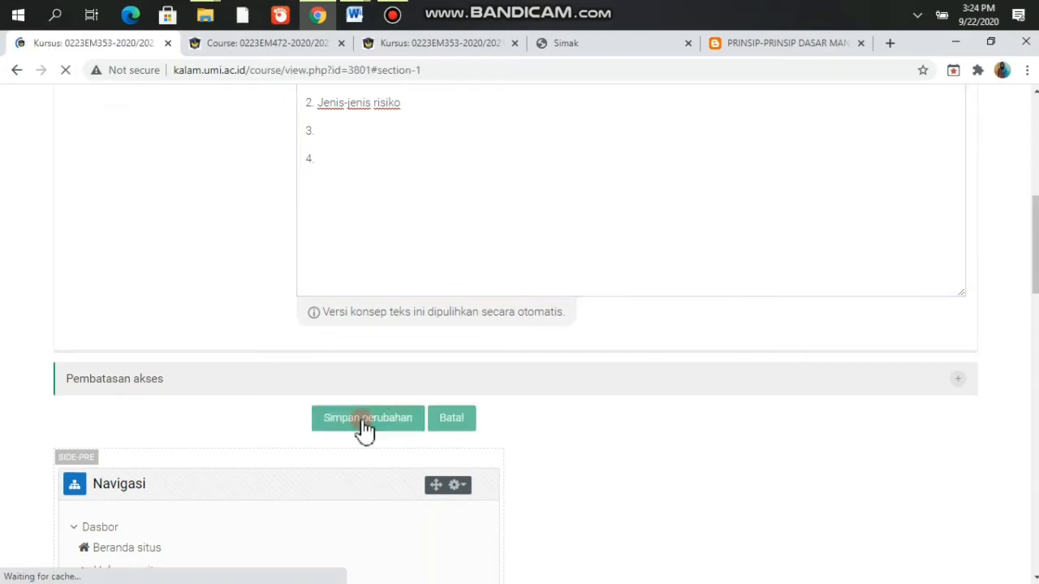
# Step: Start adding a File resource to the course section "1. Prinsip-prinsip Manajemen Risiko"
pyautogui.scroll(-5, 571, 334)
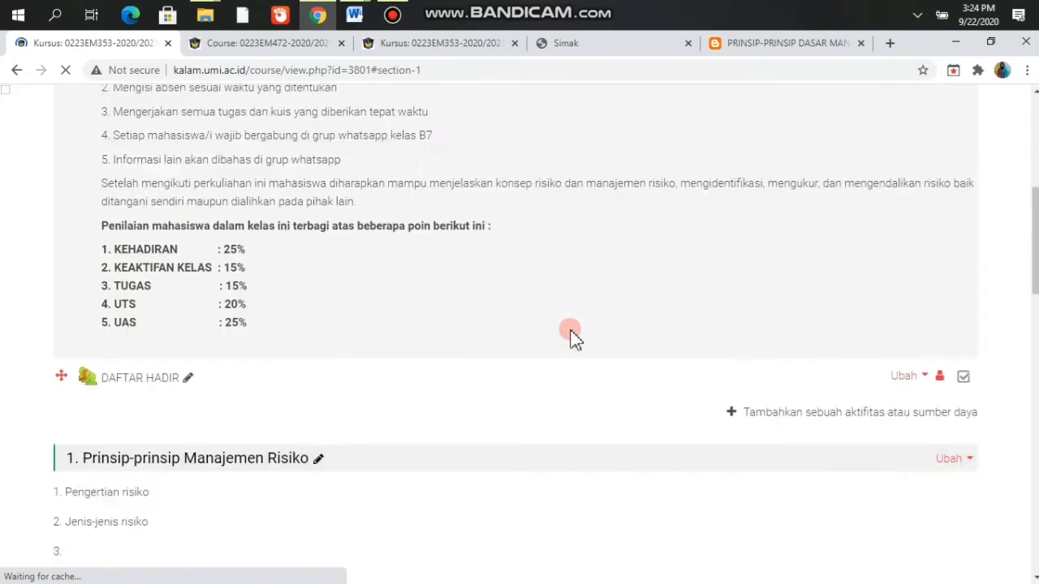
pyautogui.scroll(-2, 571, 333)
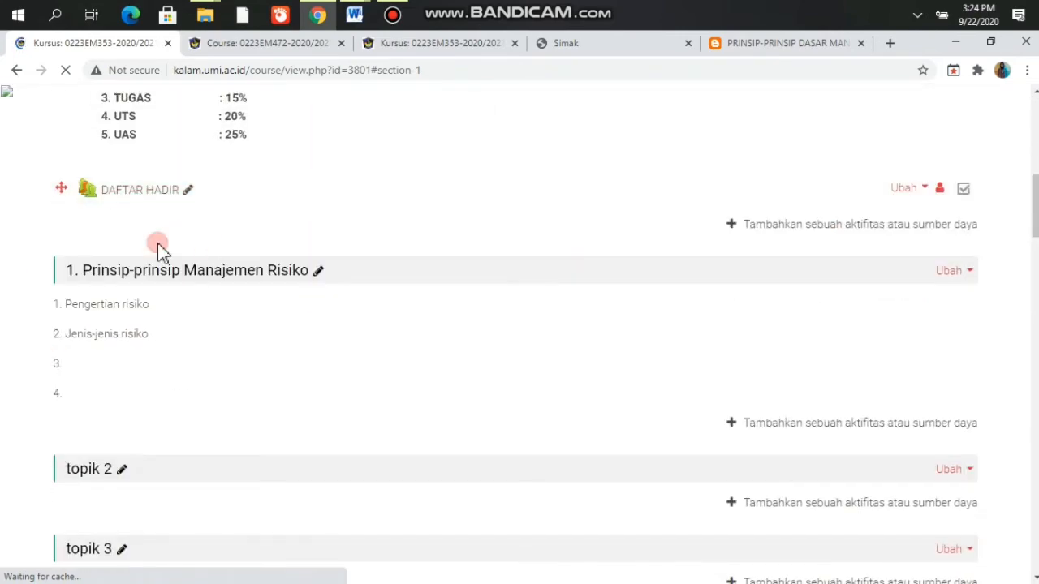
pyautogui.scroll(-1, 171, 344)
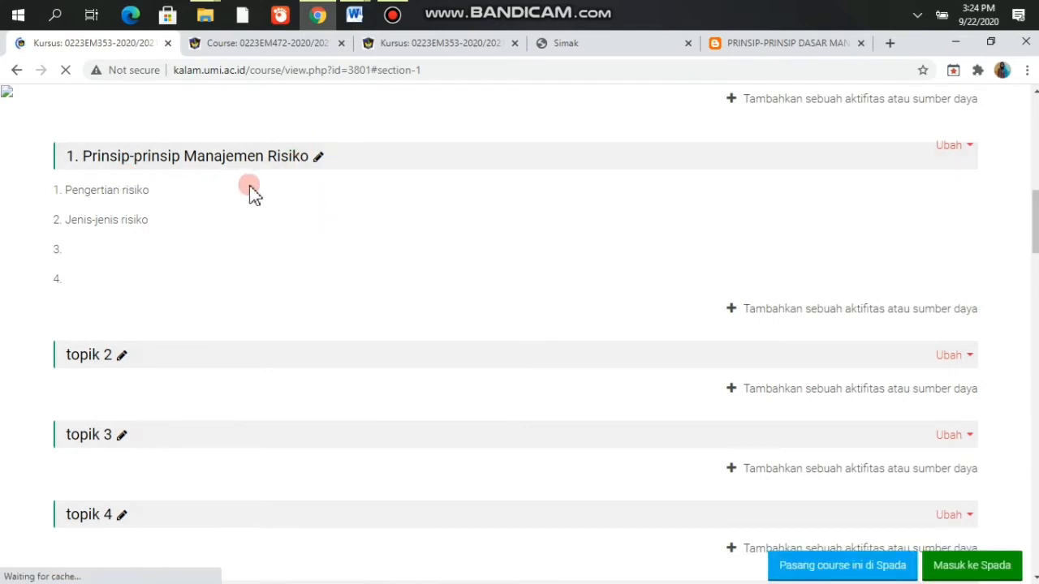
pyautogui.scroll(-1, 128, 132)
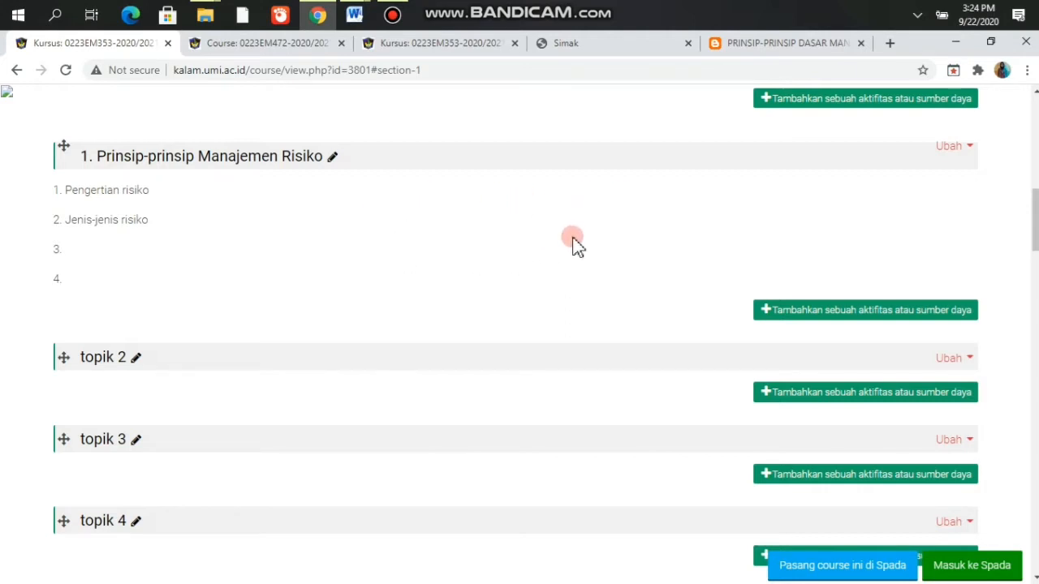
pyautogui.click(807, 317)
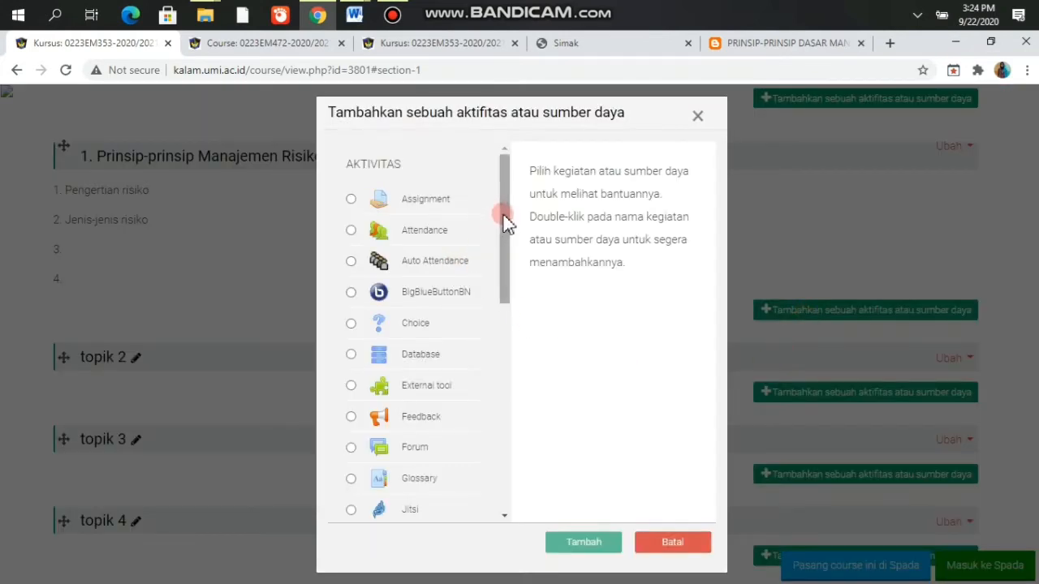
pyautogui.scroll(-2, 501, 259)
pyautogui.scroll(-5, 512, 487)
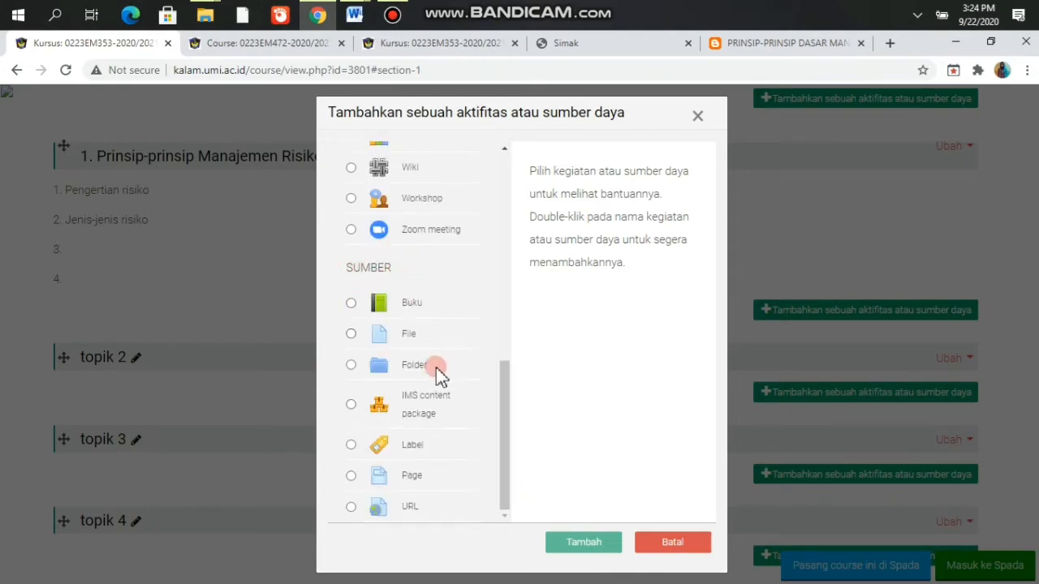
pyautogui.click(350, 336)
pyautogui.click(585, 544)
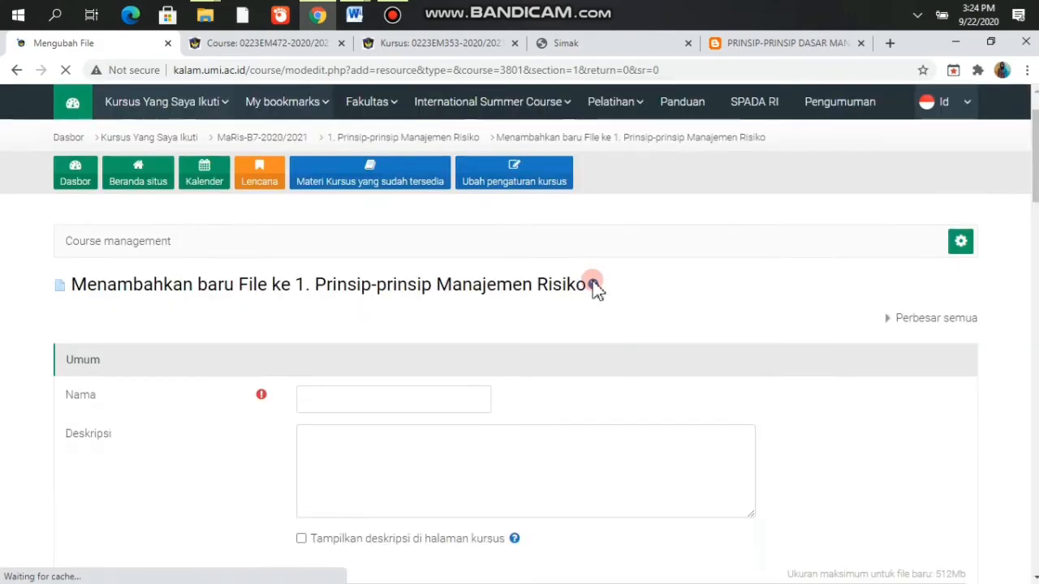
# Step: Name the new File resource "Materi ppt pertemuan 1"
pyautogui.scroll(-3, 591, 290)
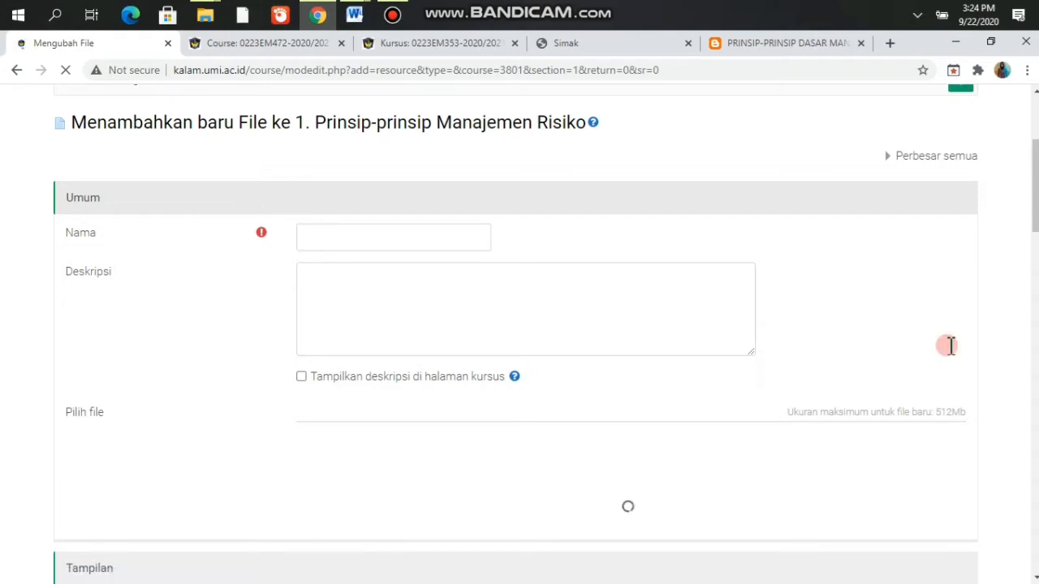
pyautogui.write('Mate')
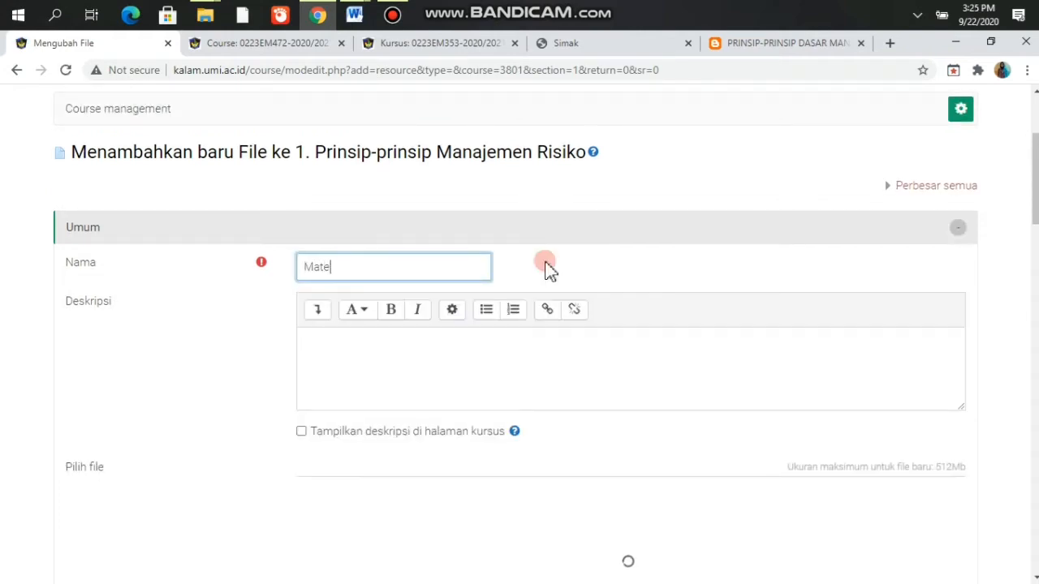
pyautogui.write('ri pp')
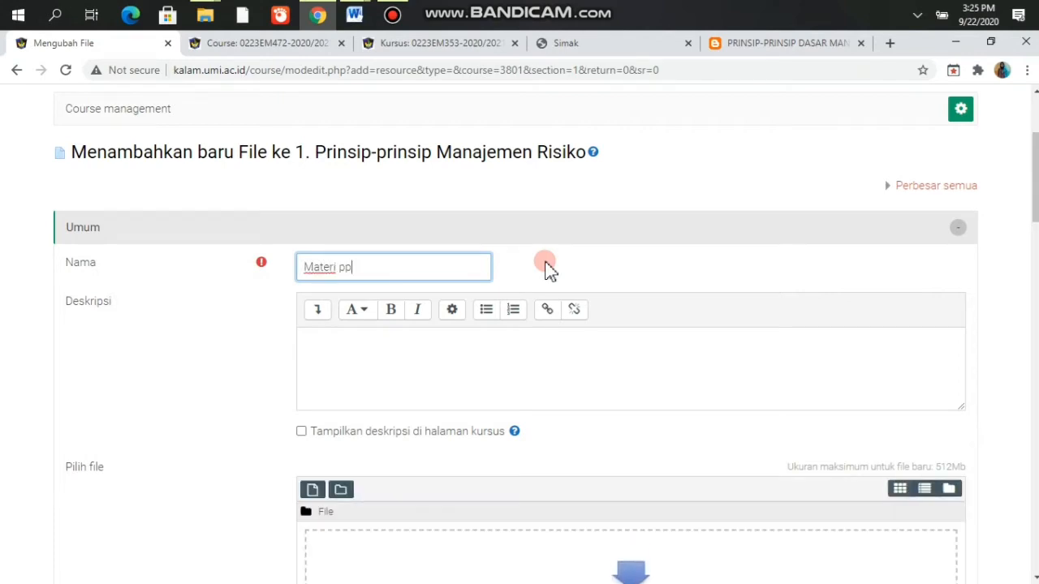
pyautogui.write('t per')
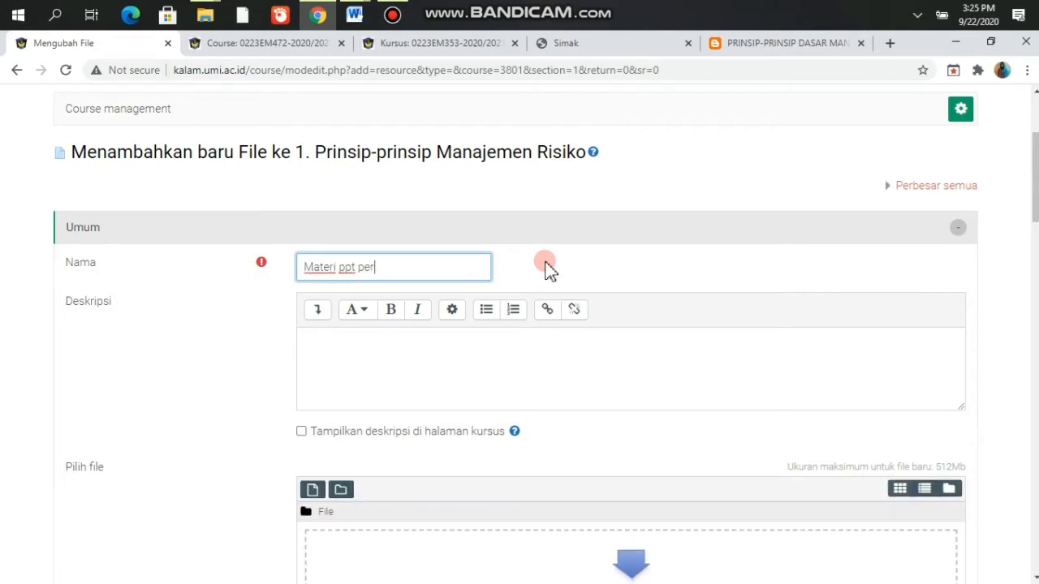
pyautogui.write('temuan 1')
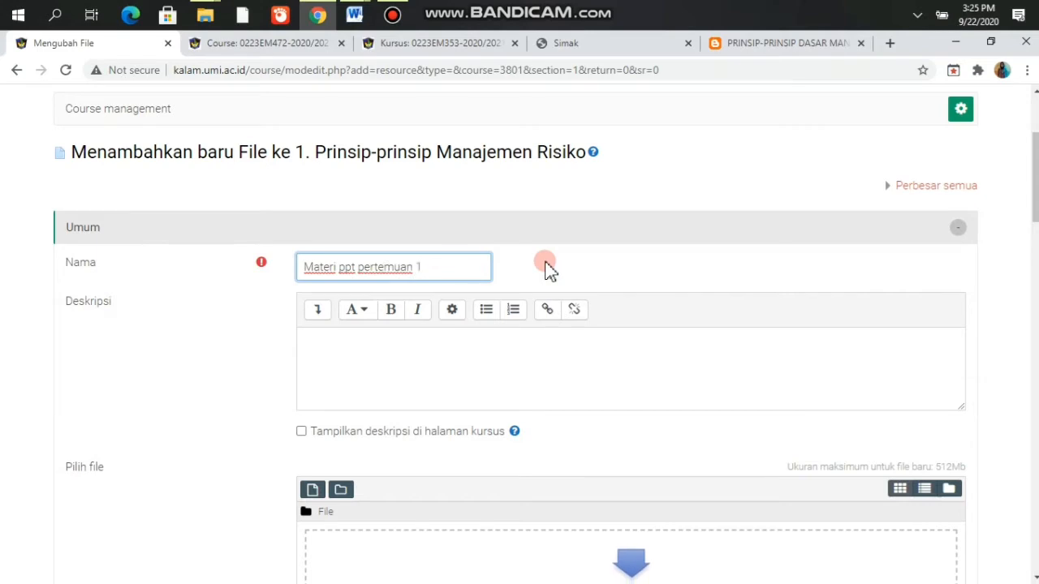
# Step: Write the description lines "Silahkan dibaca materi berikut, dst.." and "berikut adalah materi ppt mengenai dst..", and enable showing the description on the course page
pyautogui.click(423, 341)
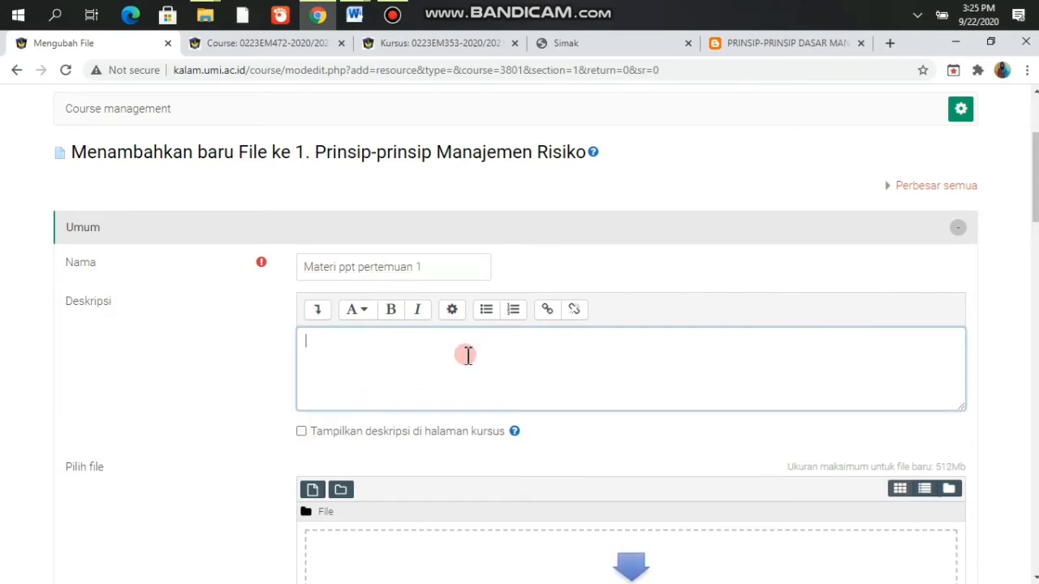
pyautogui.write('Silahkan men')
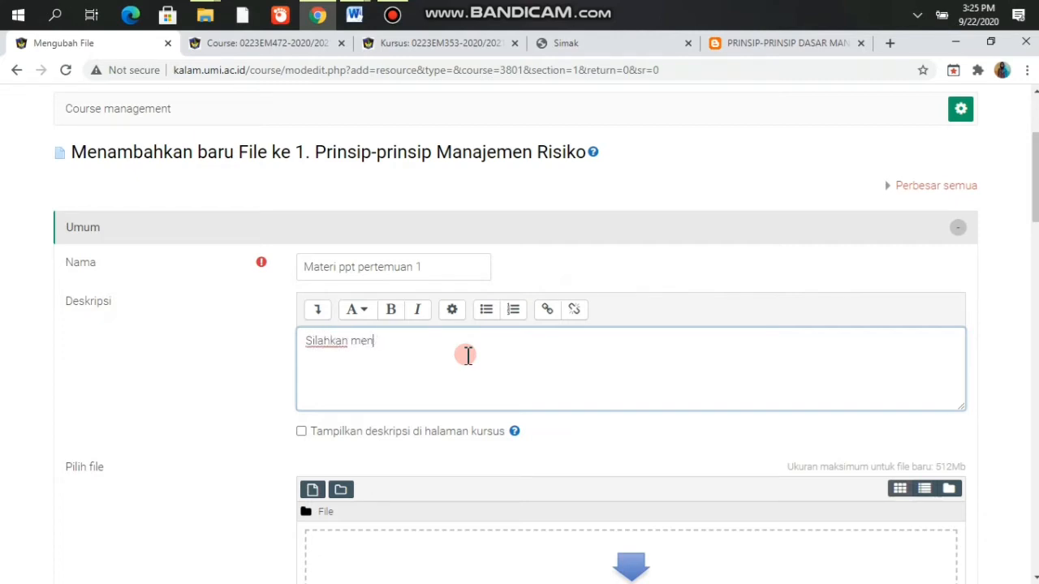
pyautogui.press('BackSpace')
pyautogui.press('BackSpace')
pyautogui.press('BackSpace')
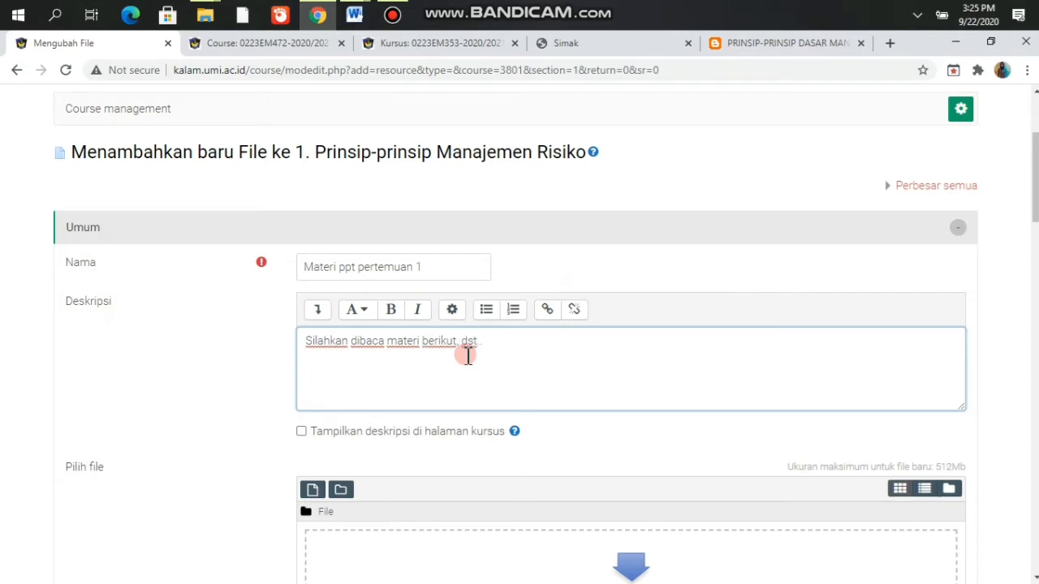
pyautogui.click(508, 363)
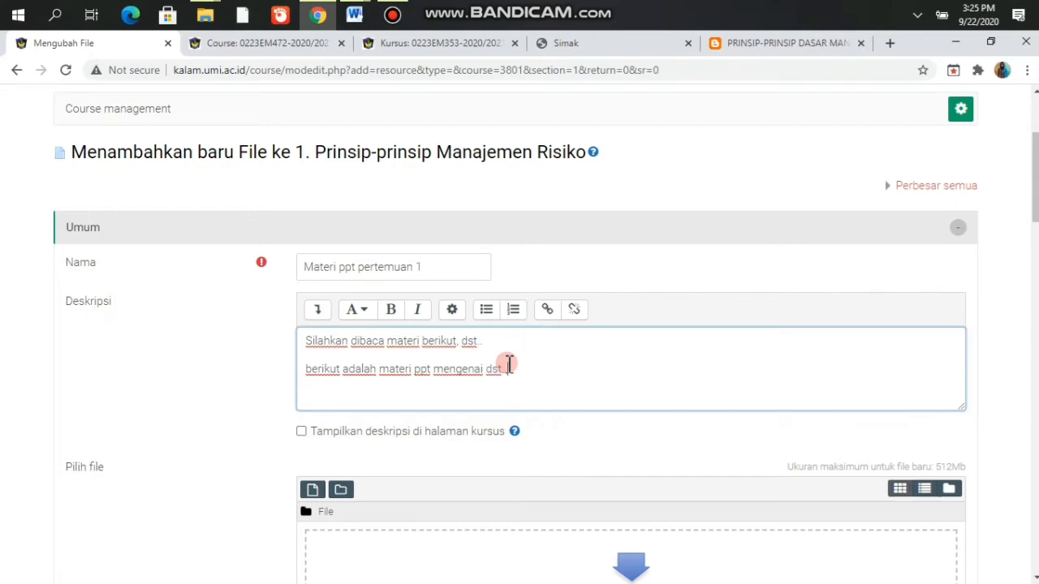
pyautogui.write('dst.')
pyautogui.scroll(-2, 493, 373)
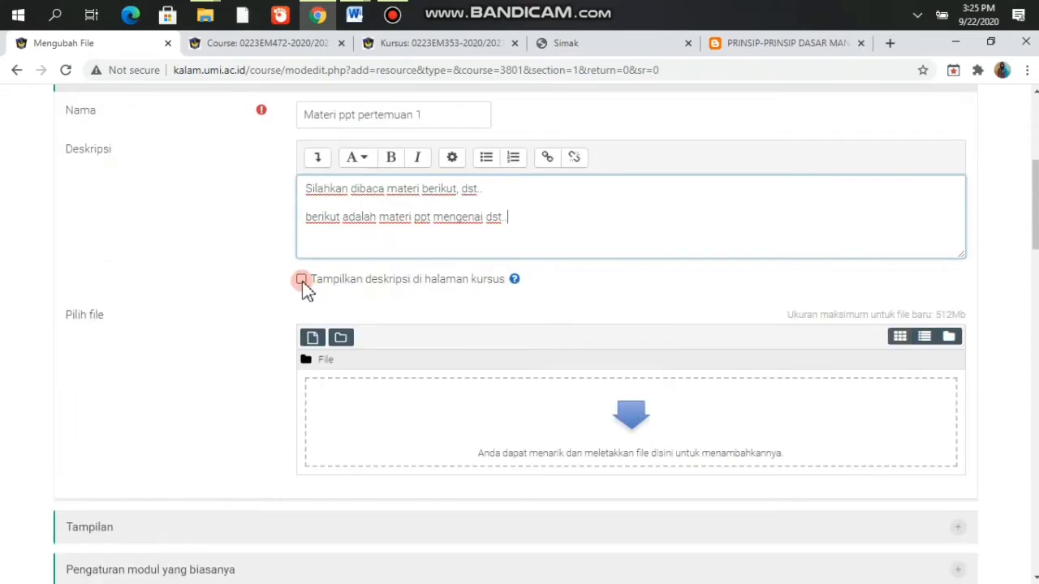
pyautogui.click(301, 279)
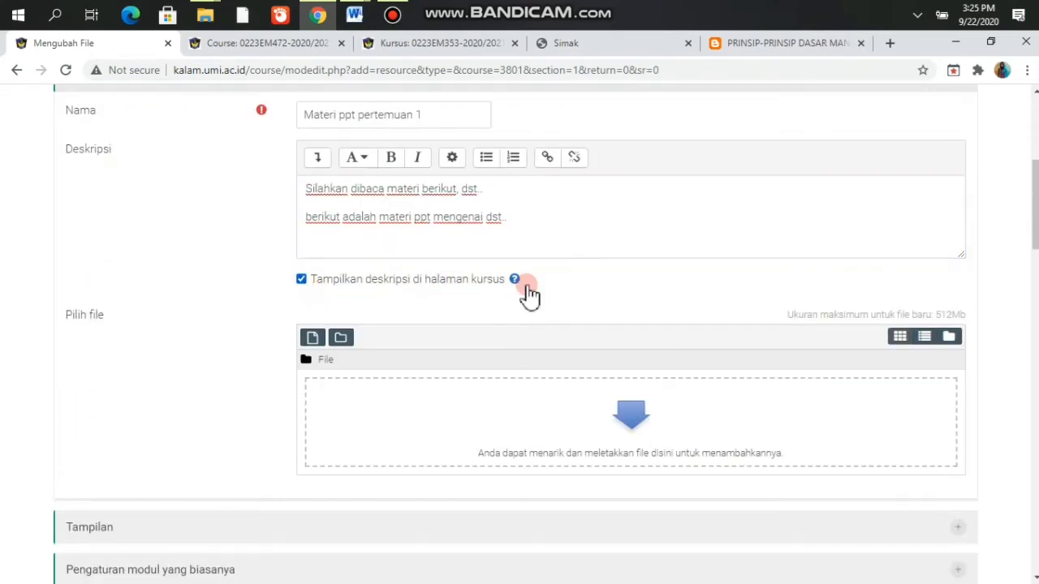
# Step: Upload "BAB 1 PRINSIP-PRINSIP MANAJEMEN RESIKO.ppt" from the MANAJEMEN RISIKO folder in Downloads as the resource's file
pyautogui.scroll(-2, 567, 277)
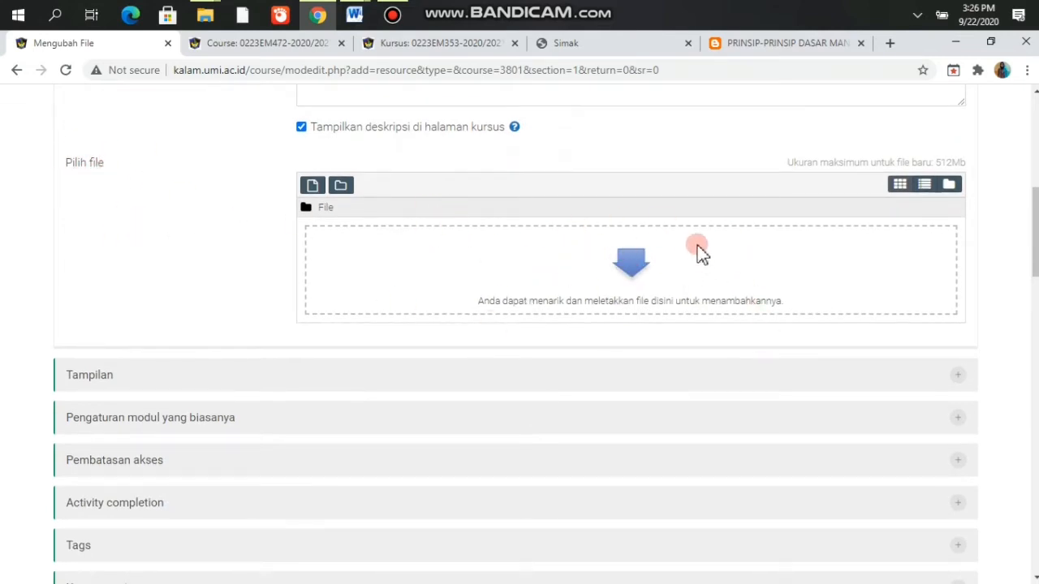
pyautogui.click(630, 265)
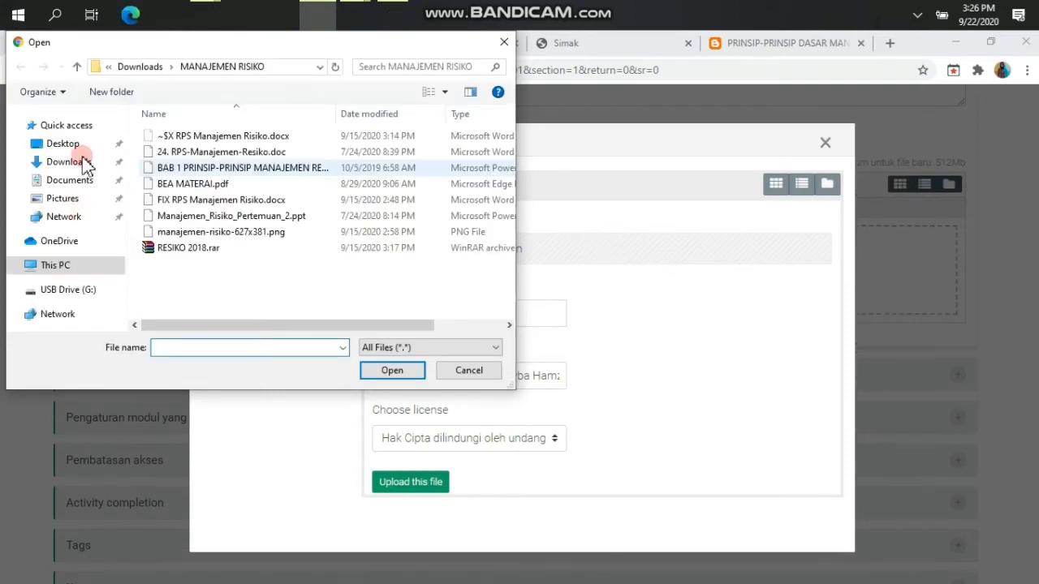
pyautogui.click(81, 167)
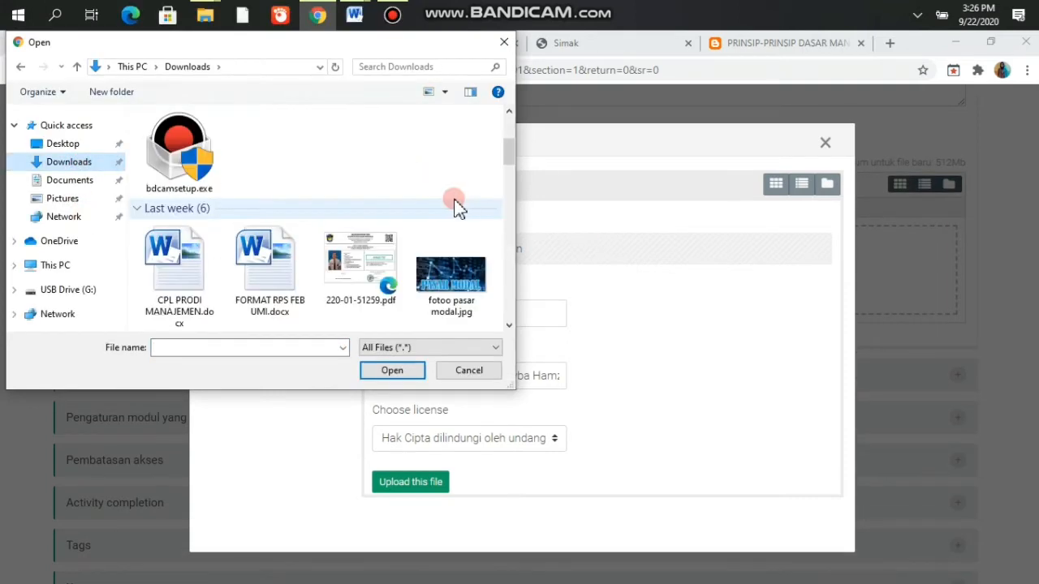
pyautogui.doubleClick(178, 154)
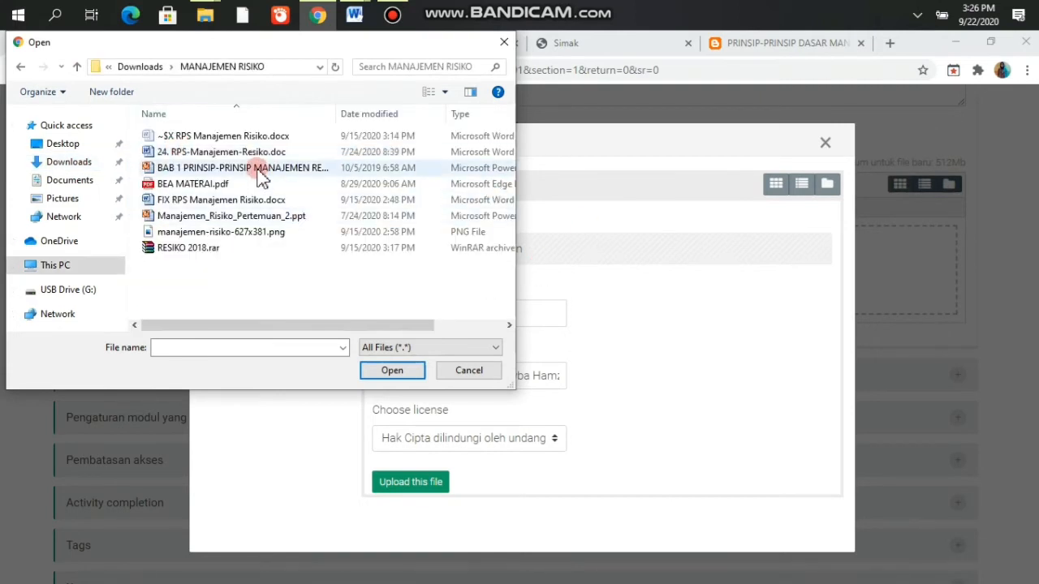
pyautogui.click(260, 171)
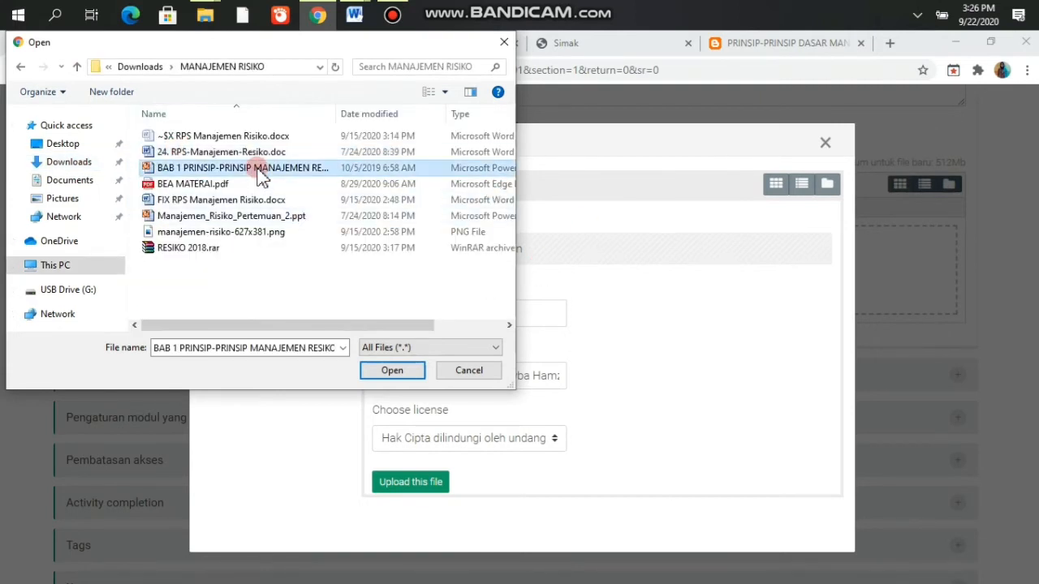
pyautogui.click(392, 370)
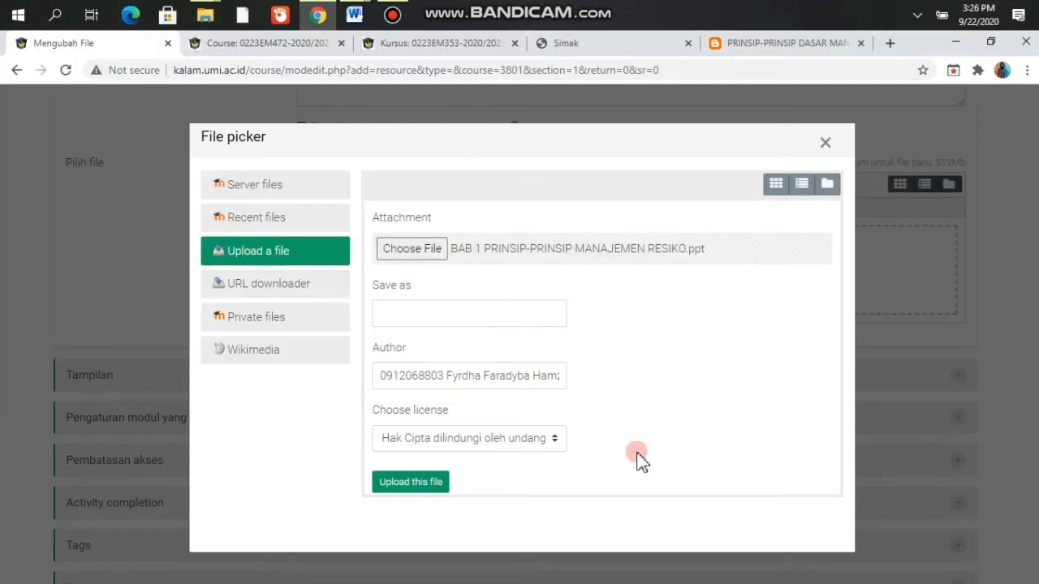
pyautogui.click(402, 486)
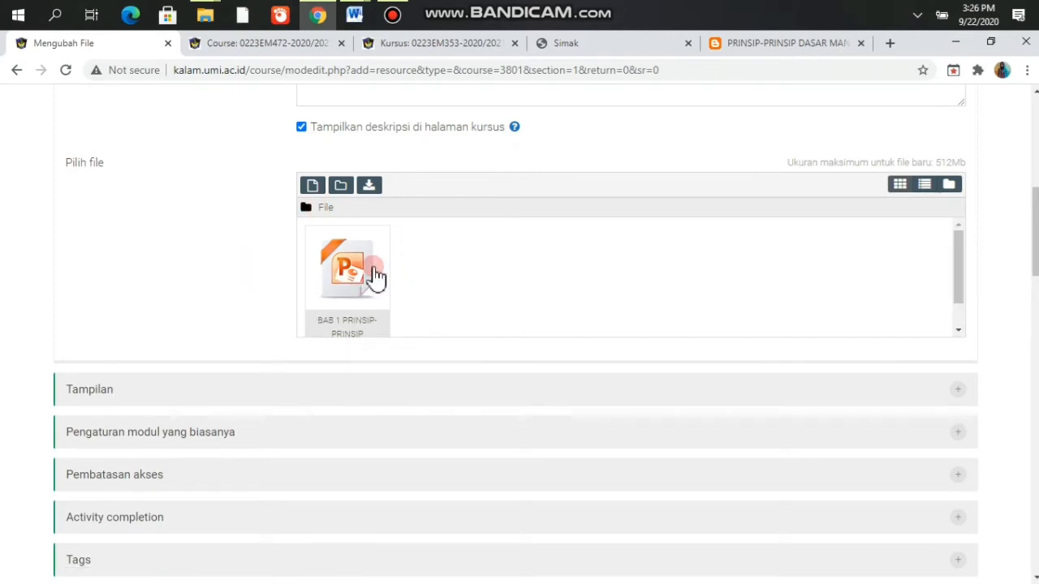
# Step: Save the File resource, return to the course, and check its entry under the first topic
pyautogui.scroll(-2, 451, 280)
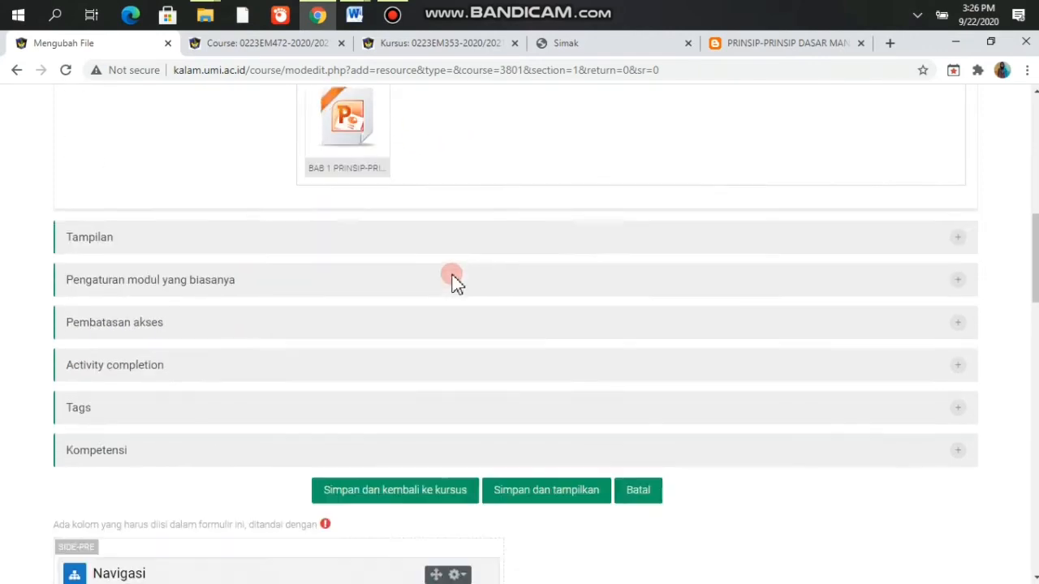
pyautogui.scroll(-1, 452, 280)
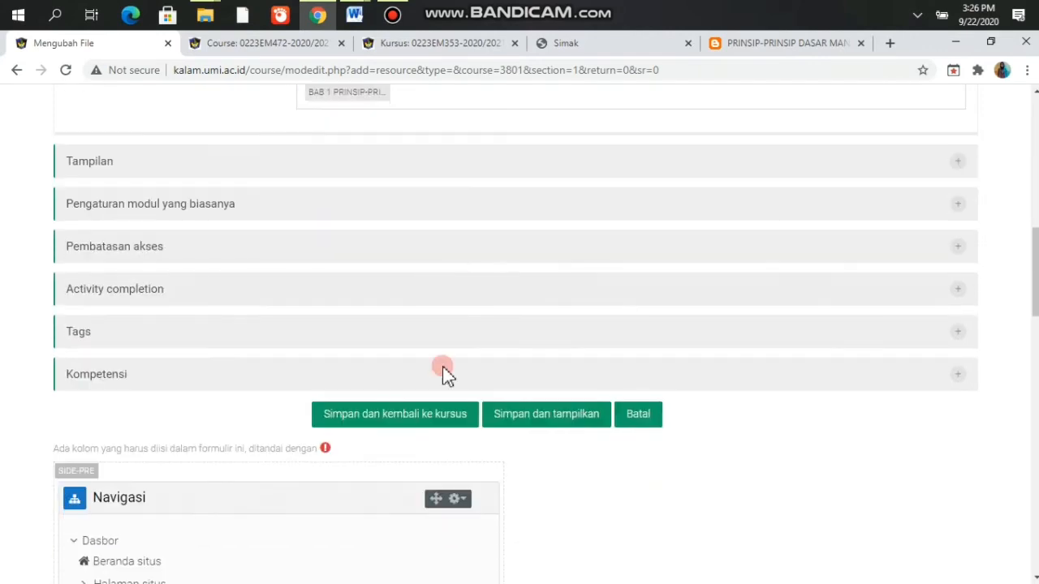
pyautogui.click(410, 431)
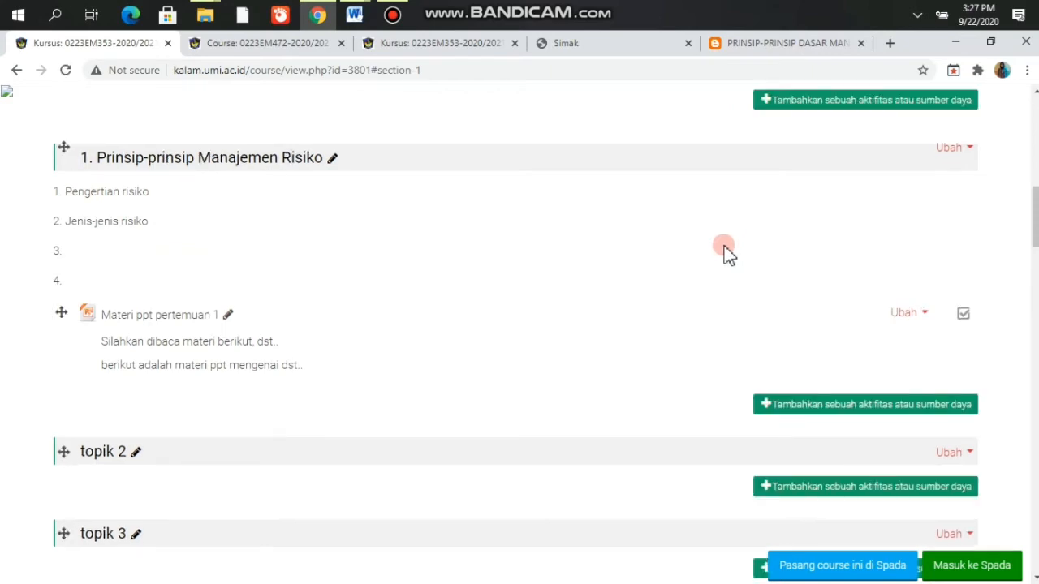
pyautogui.scroll(-1, 588, 298)
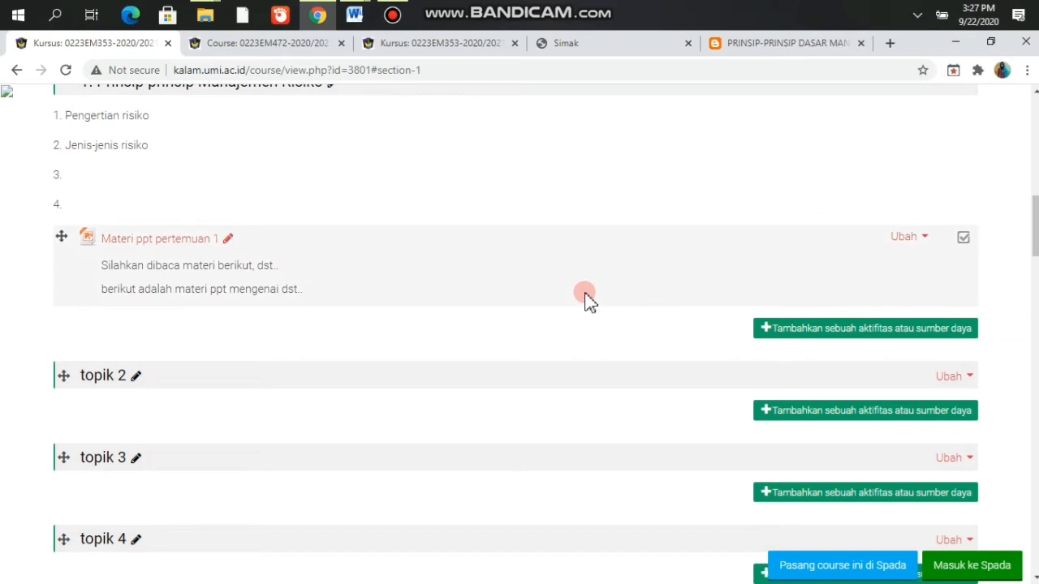
pyautogui.scroll(1, 589, 299)
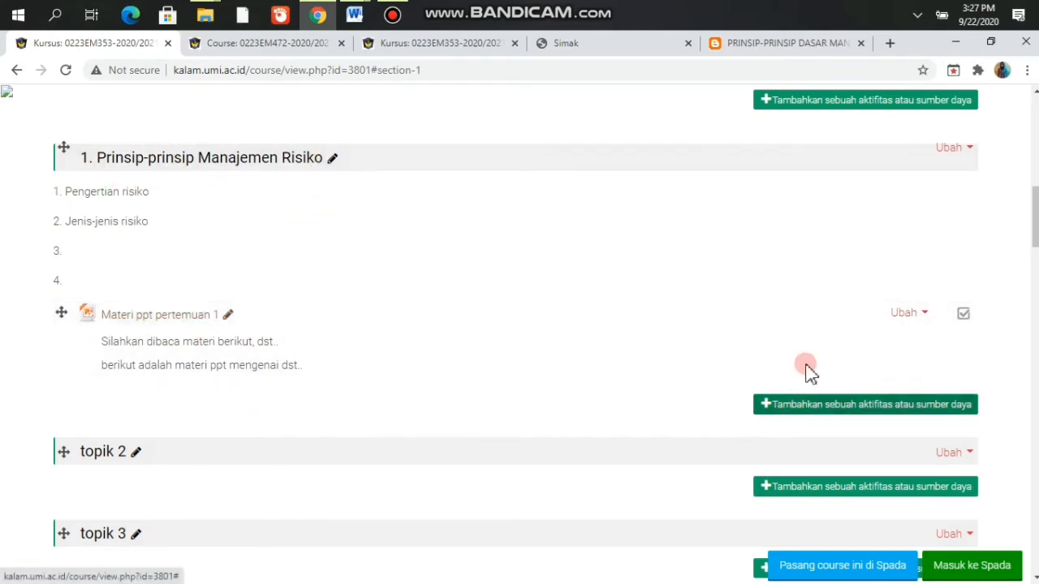
# Step: Start adding a URL resource to the section "1. Prinsip-prinsip Manajemen Risiko"
pyautogui.click(827, 406)
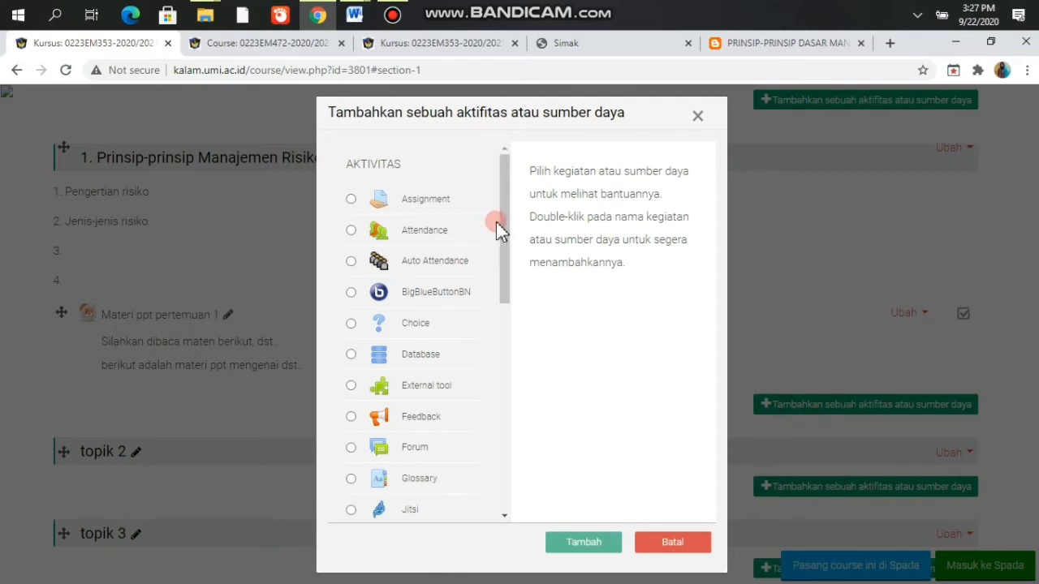
pyautogui.moveTo(497, 224); pyautogui.dragTo(502, 463)
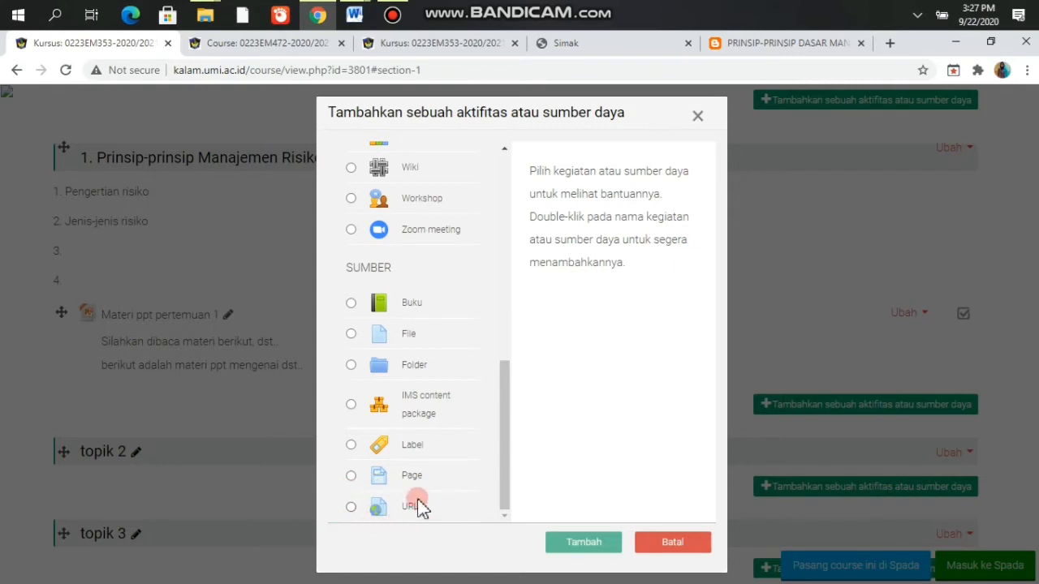
pyautogui.click(350, 508)
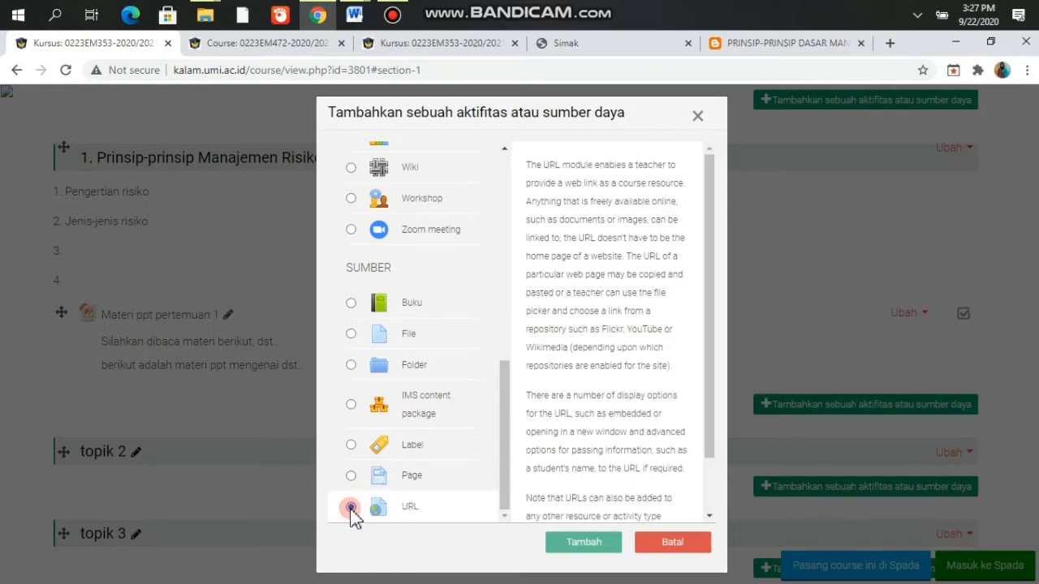
pyautogui.click(584, 543)
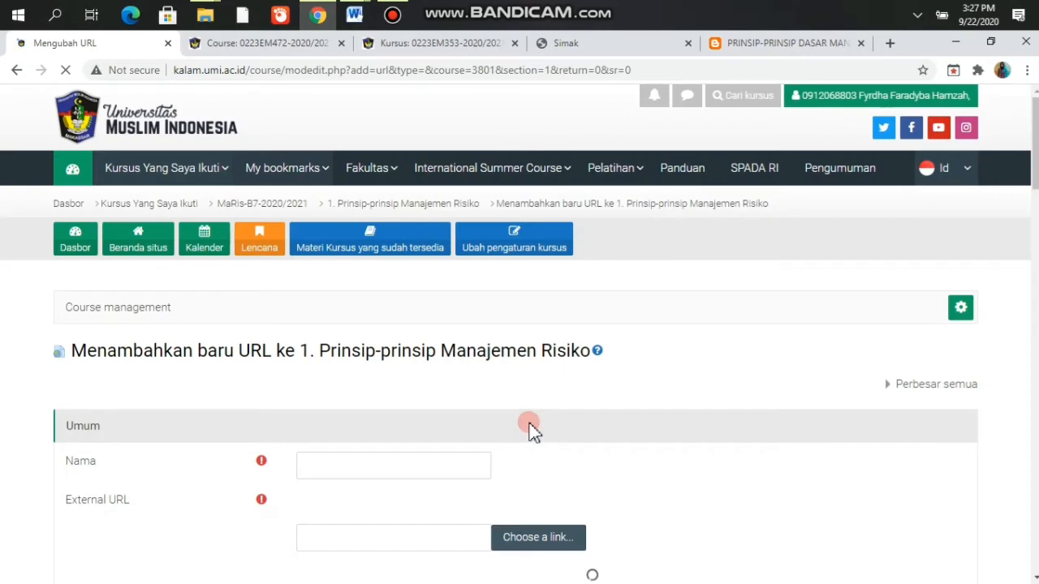
# Step: Name the URL resource "Link mengenai-prinsip manajemen risiko"
pyautogui.scroll(-3, 528, 430)
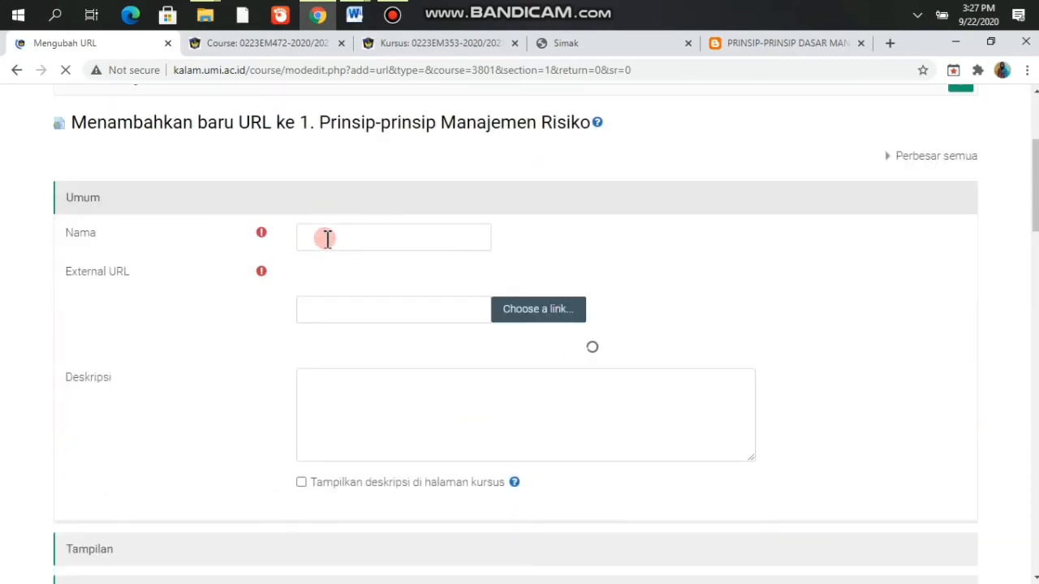
pyautogui.click(327, 238)
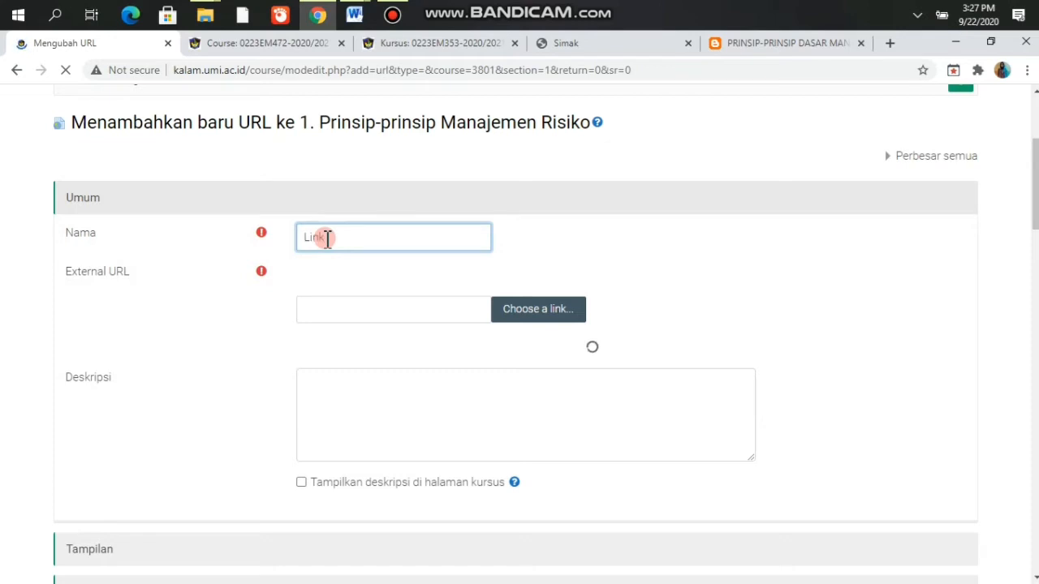
pyautogui.write('Link mengenai')
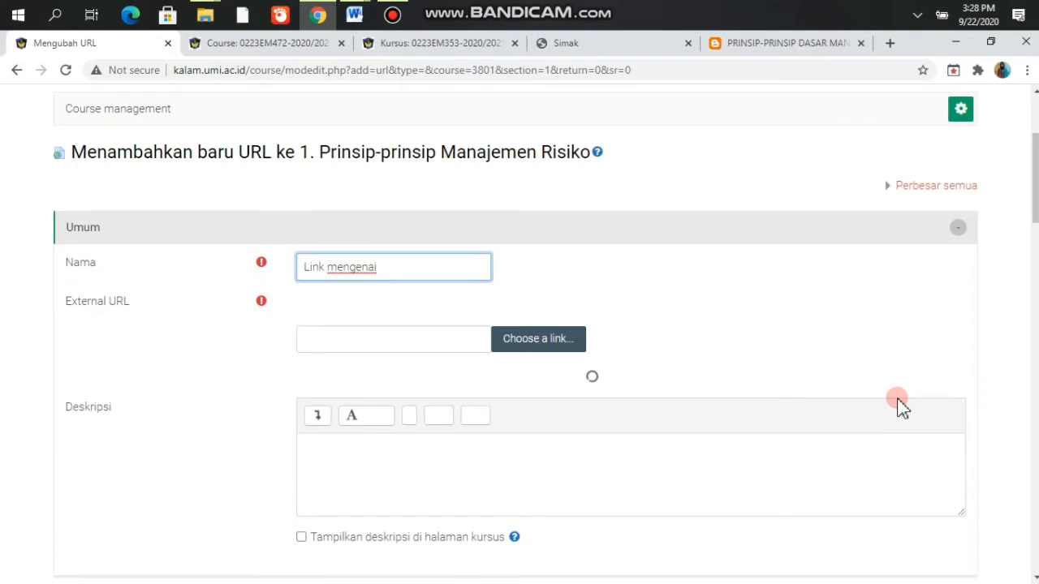
pyautogui.press('BackSpace')
pyautogui.write('-pri')
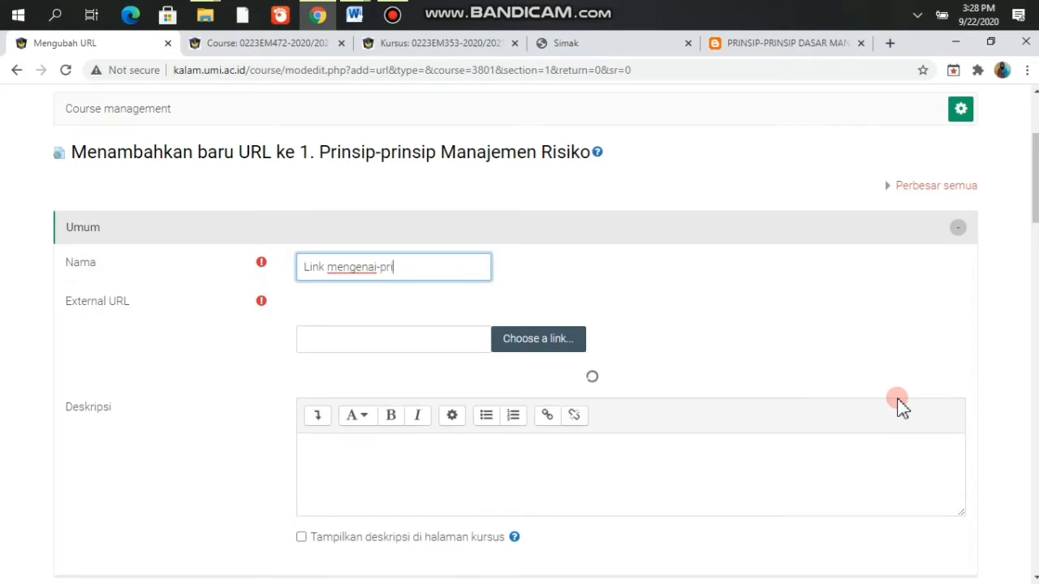
pyautogui.write('nsip manajemen risiko')
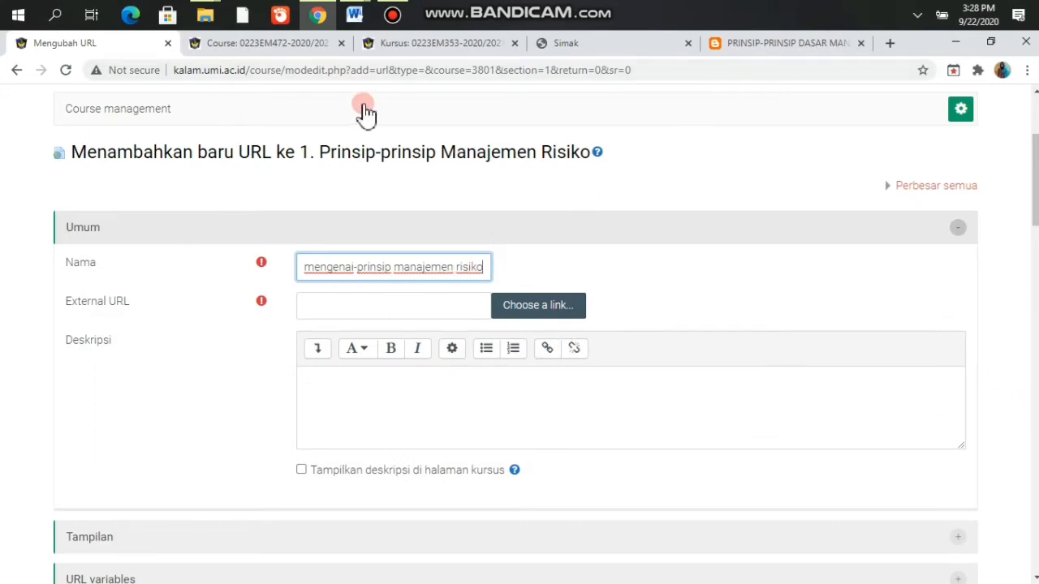
# Step: Copy the web address of the open article "PRINSIP-PRINSIP DASAR MANAJEMEN RISIKO" on basicekonomi.blogspot.com
pyautogui.click(767, 47)
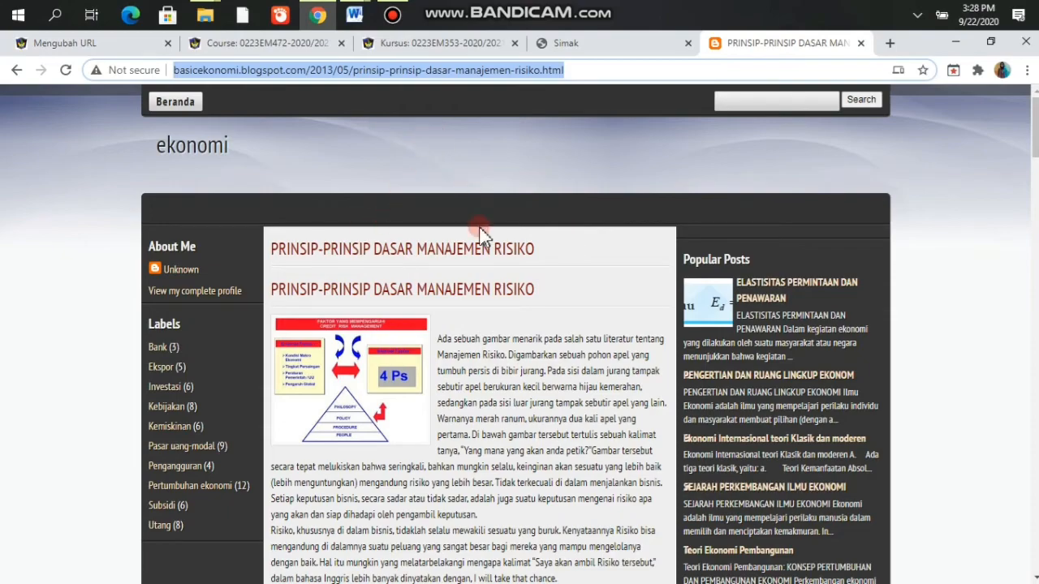
pyautogui.scroll(-5, 481, 239)
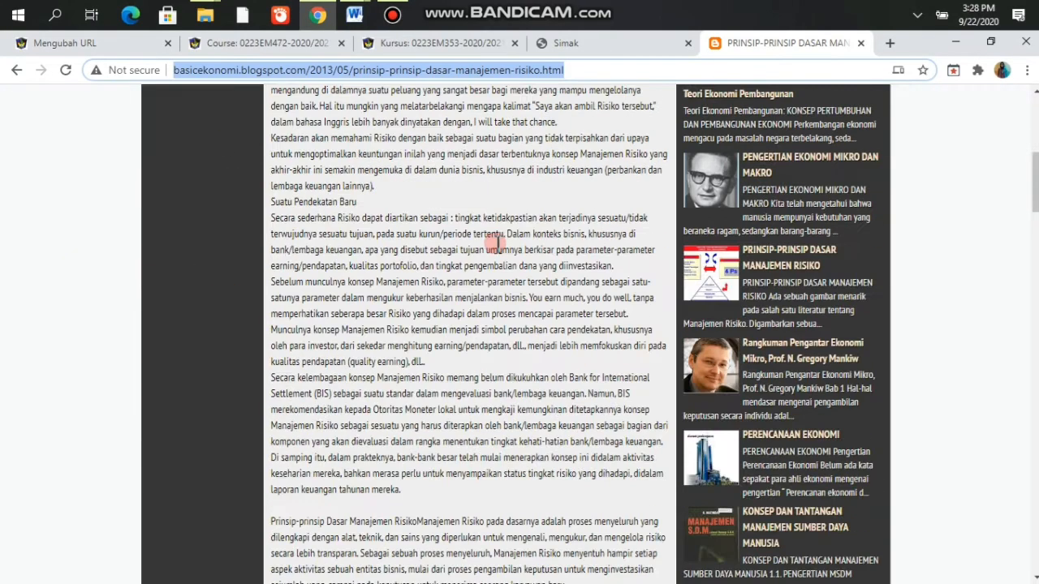
pyautogui.scroll(5, 496, 243)
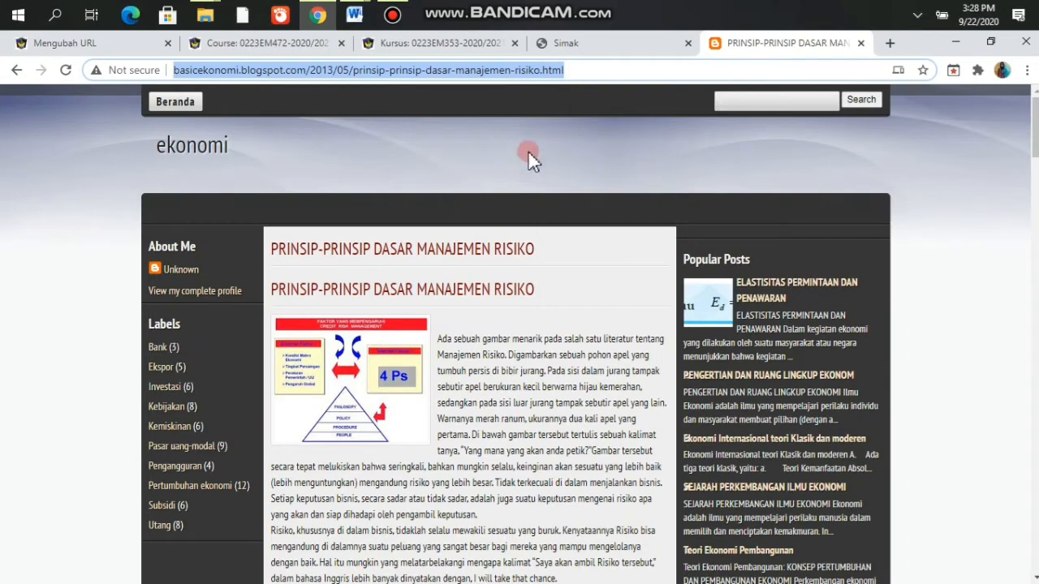
pyautogui.click(586, 73)
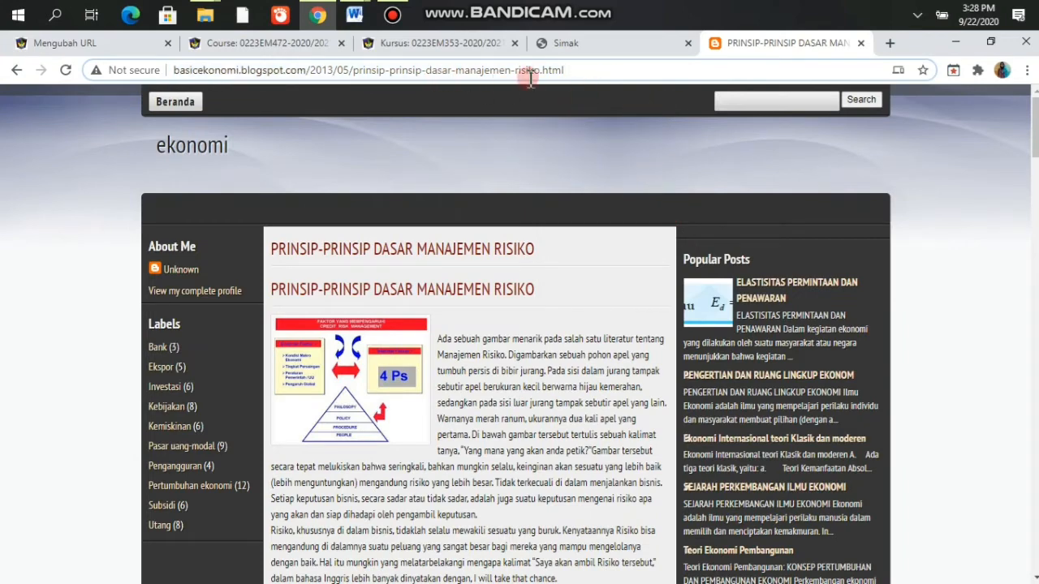
pyautogui.moveTo(591, 72); pyautogui.dragTo(167, 81)
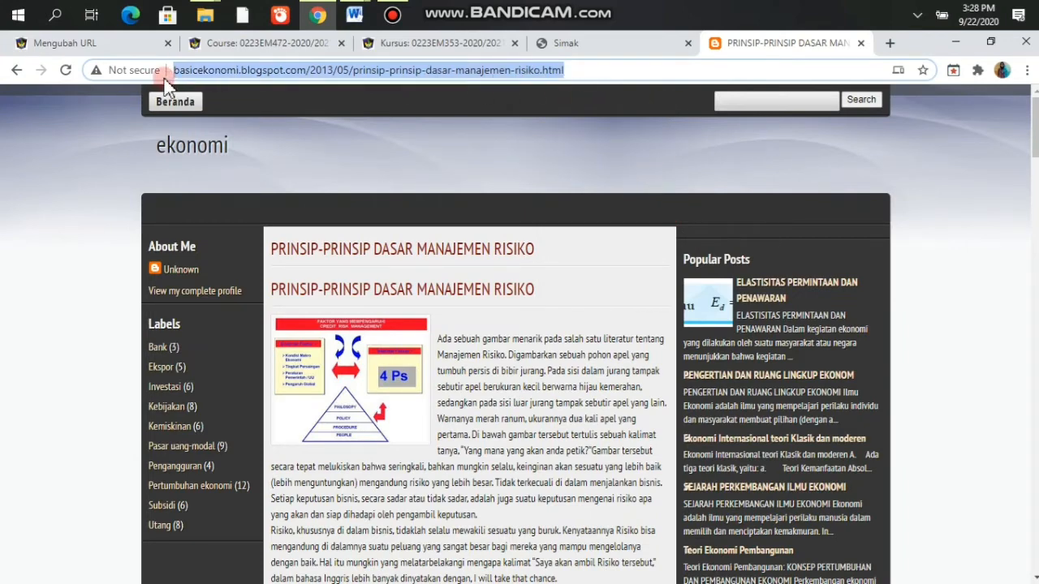
pyautogui.rightClick(421, 76)
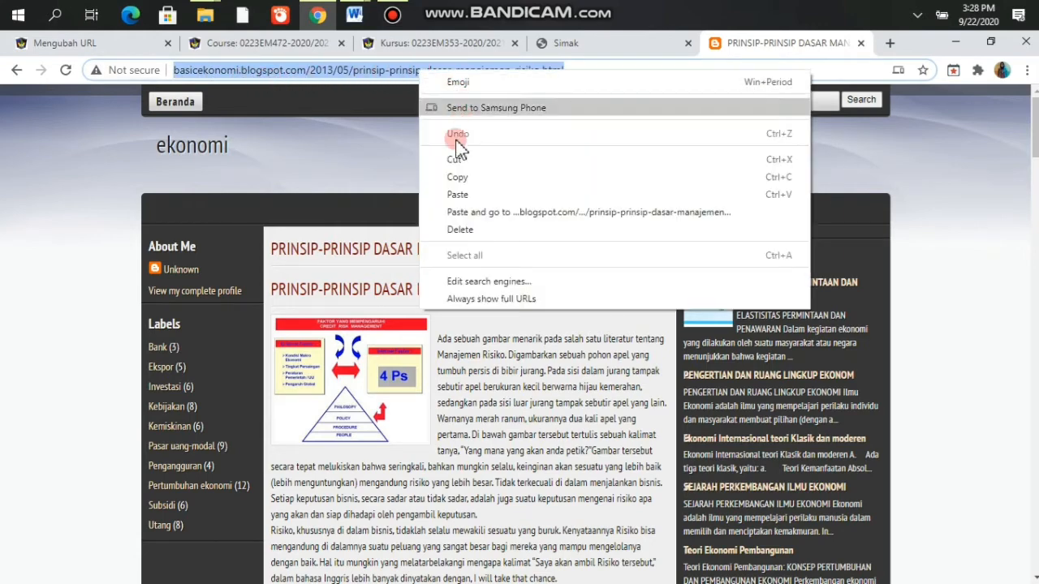
pyautogui.click(459, 178)
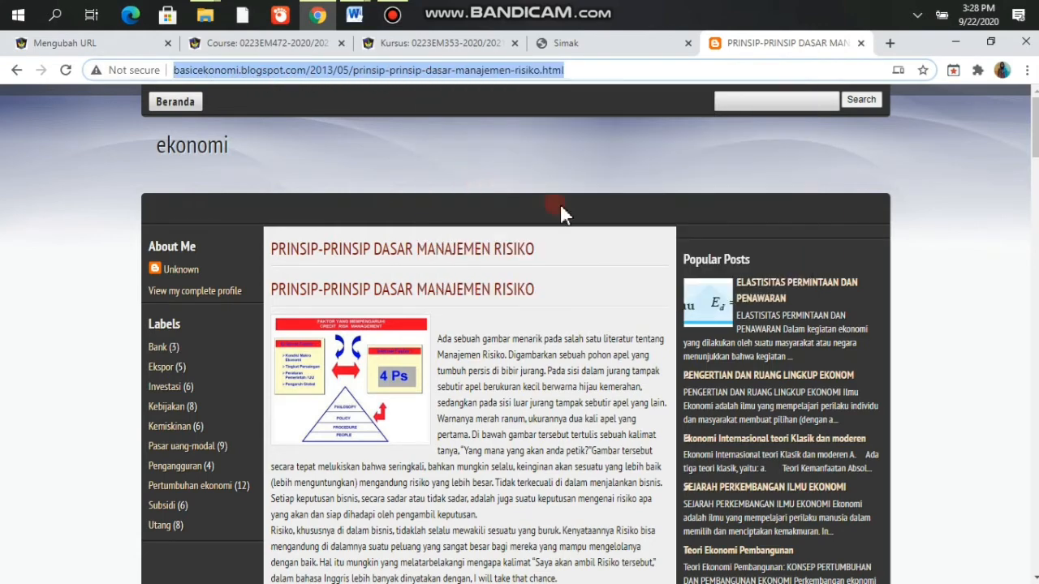
# Step: Paste the copied article address as the External URL of the new URL resource on the KALAM form
pyautogui.hotkey('ctrl', '1')
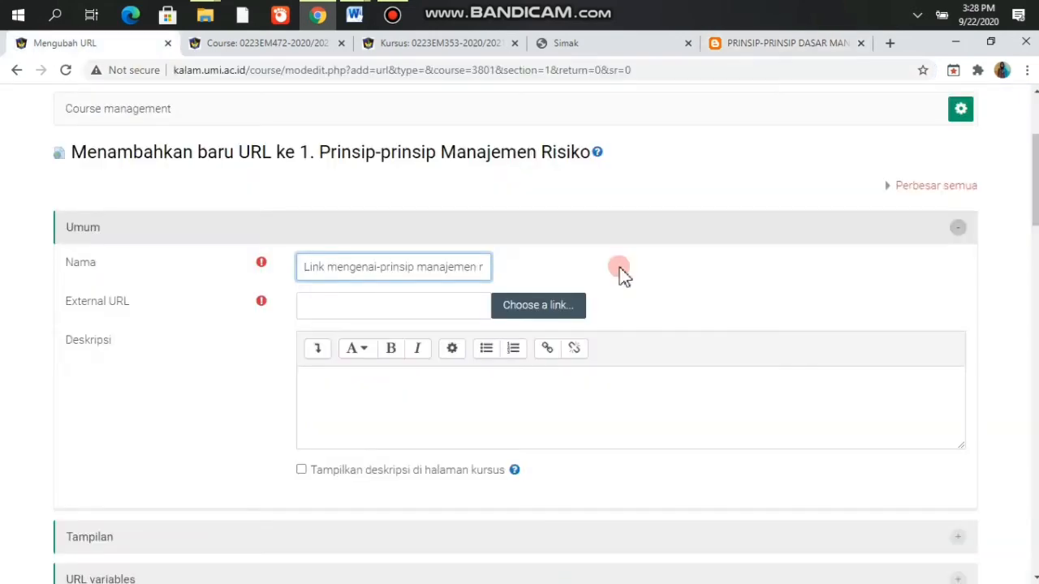
pyautogui.scroll(-1, 413, 229)
pyautogui.click(415, 230)
pyautogui.rightClick(413, 231)
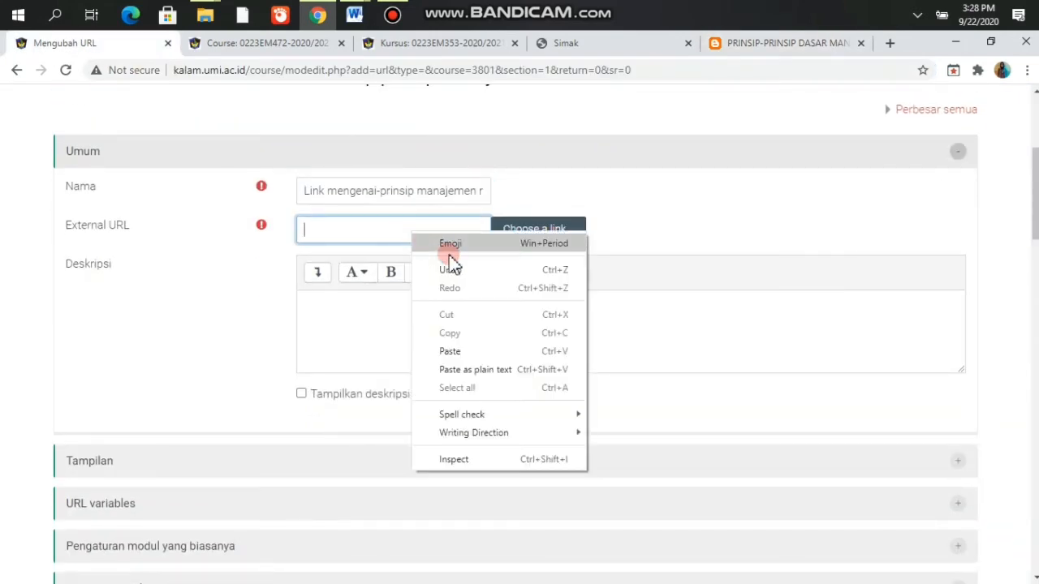
pyautogui.click(474, 349)
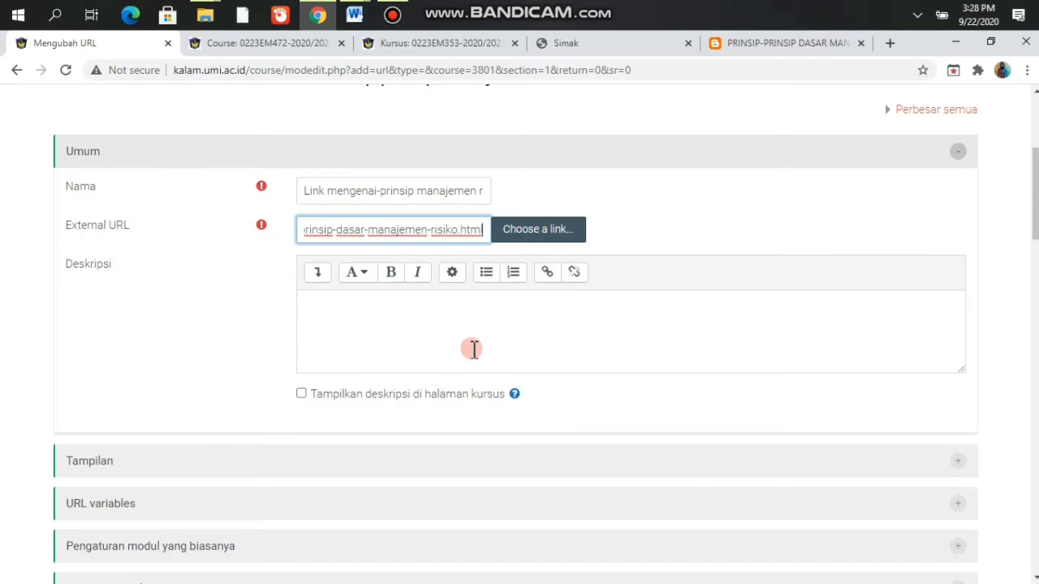
pyautogui.click(641, 217)
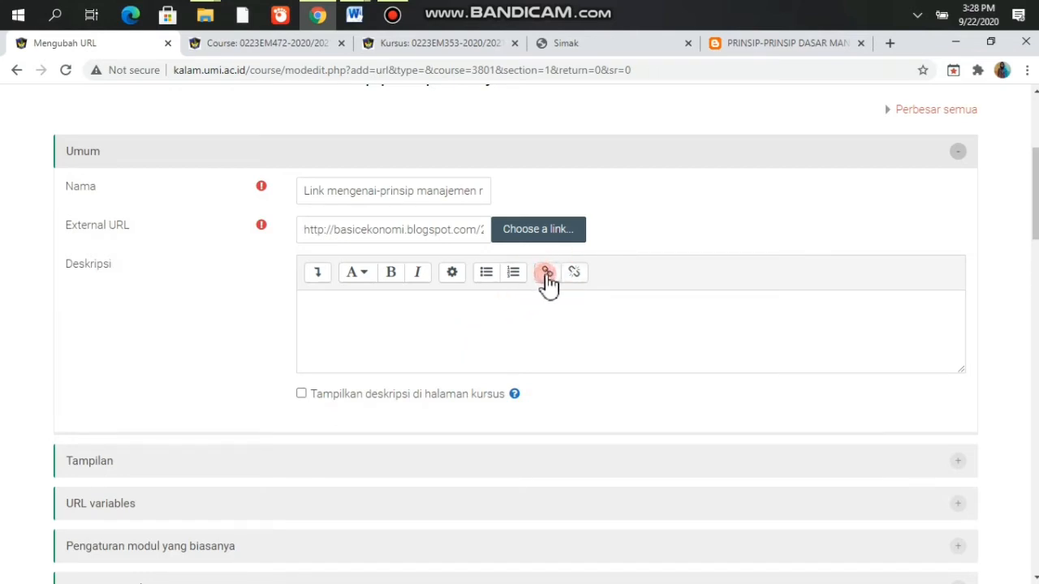
pyautogui.click(547, 276)
pyautogui.click(416, 343)
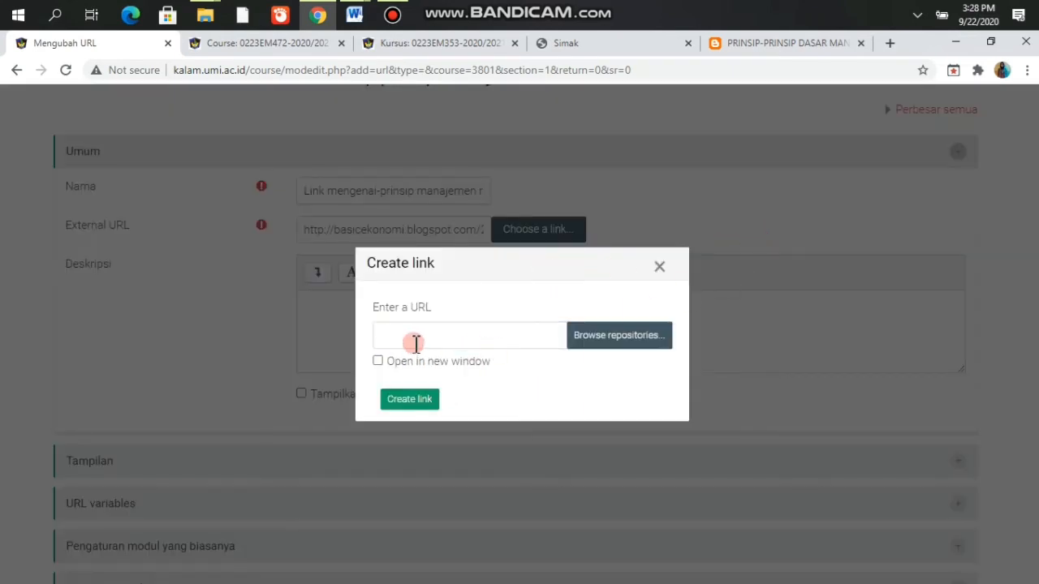
pyautogui.rightClick(416, 341)
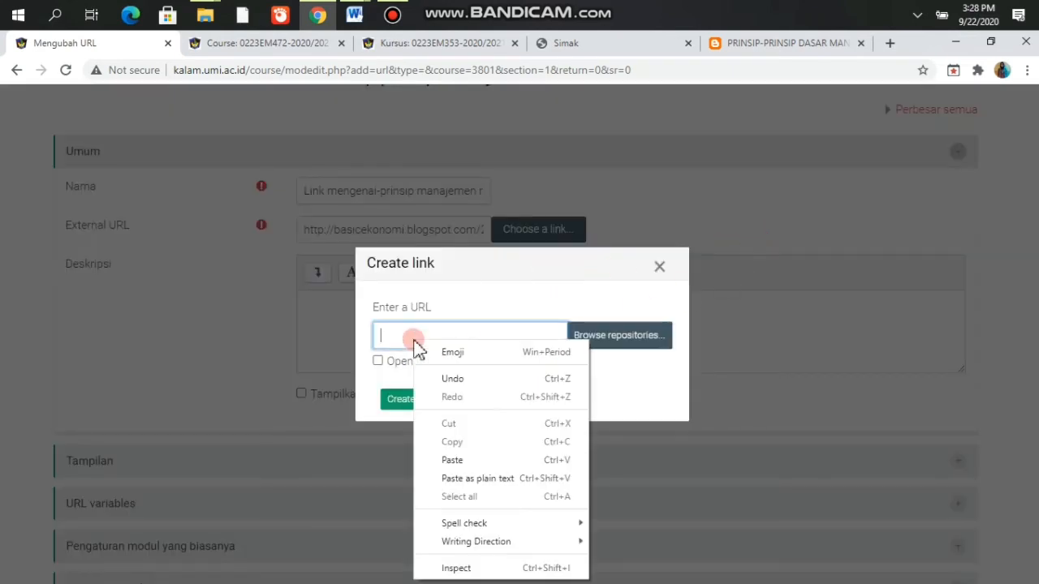
pyautogui.click(469, 460)
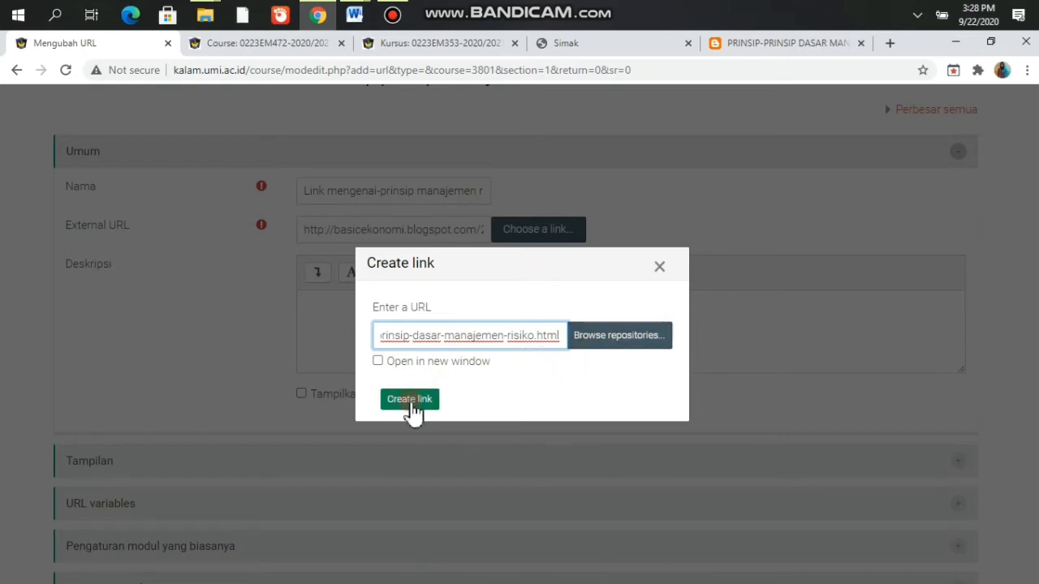
pyautogui.click(410, 402)
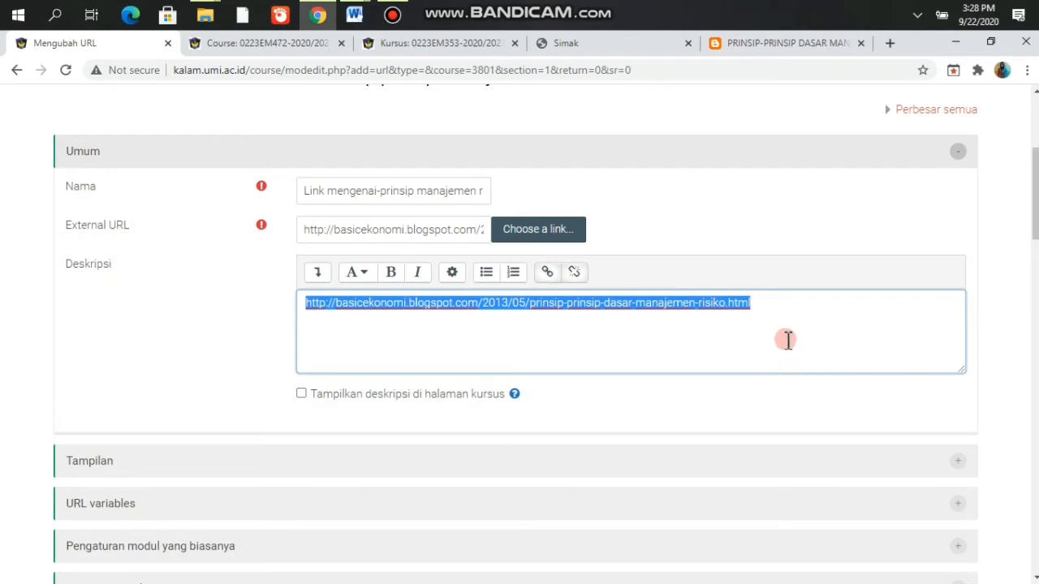
pyautogui.click(801, 227)
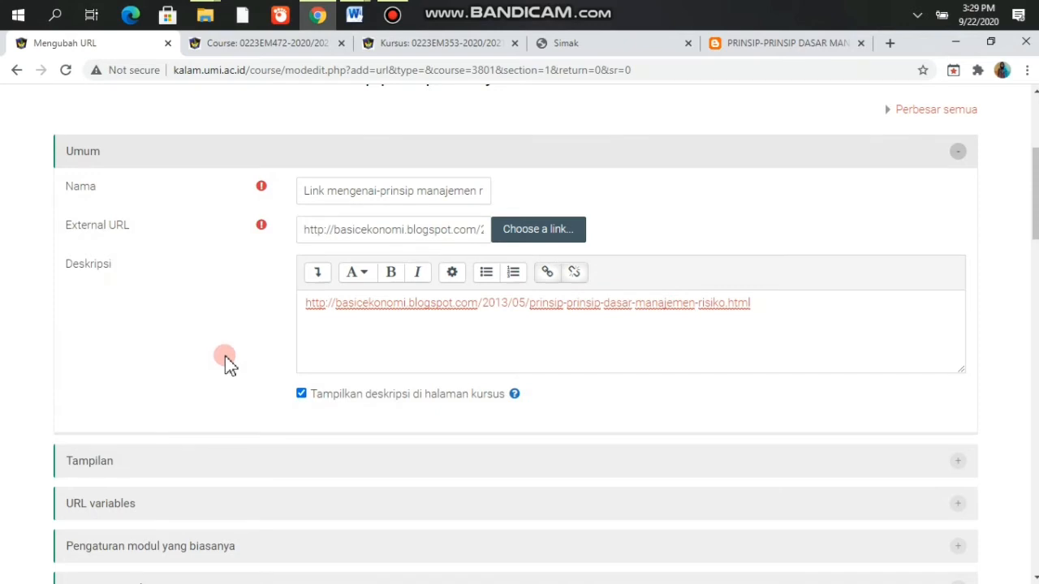
# Step: Save the URL resource, return to the course, and check its entry under the first topic
pyautogui.scroll(-7, 225, 359)
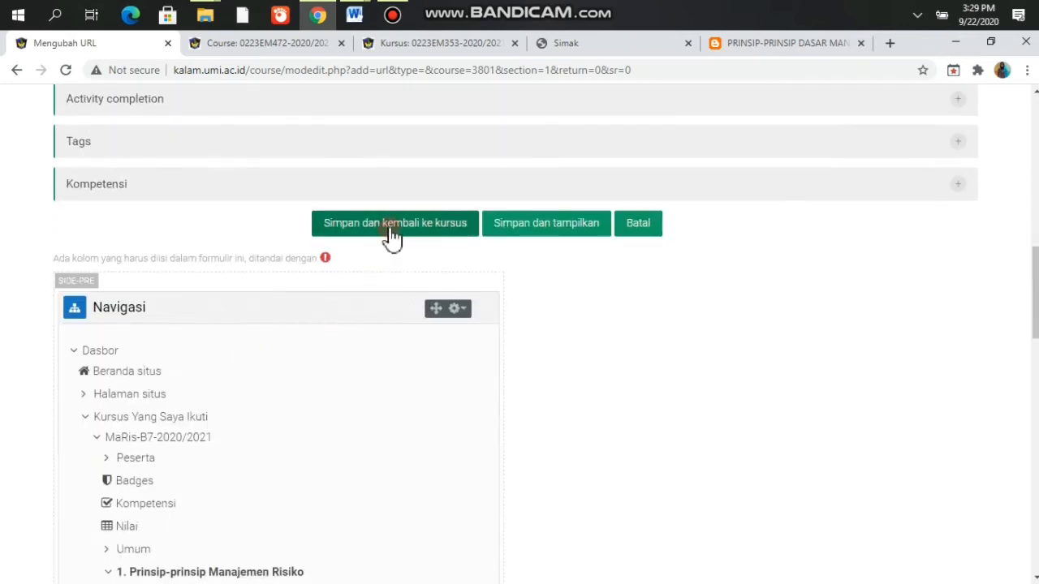
pyautogui.click(391, 237)
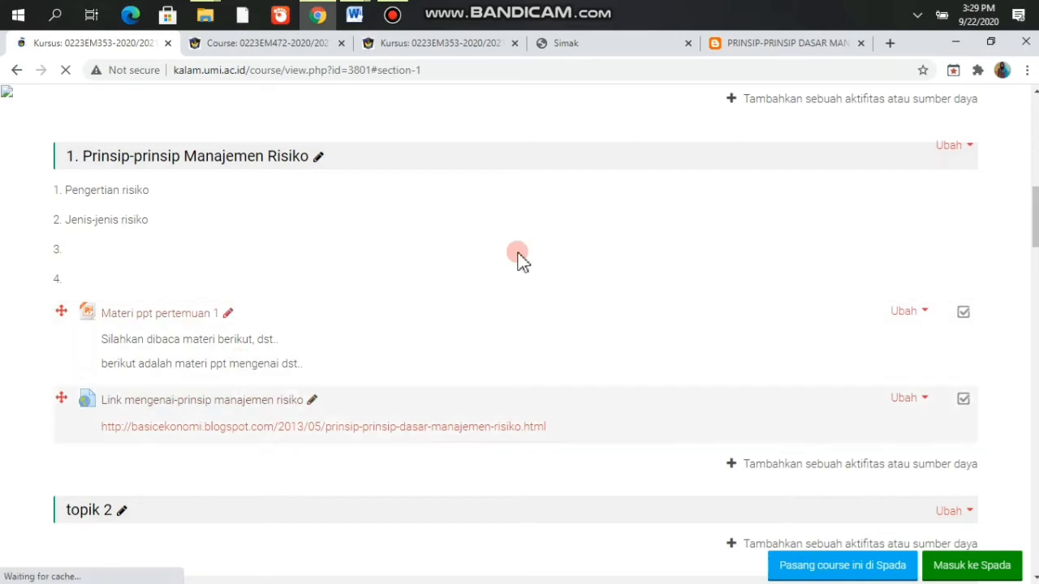
pyautogui.scroll(-2, 528, 260)
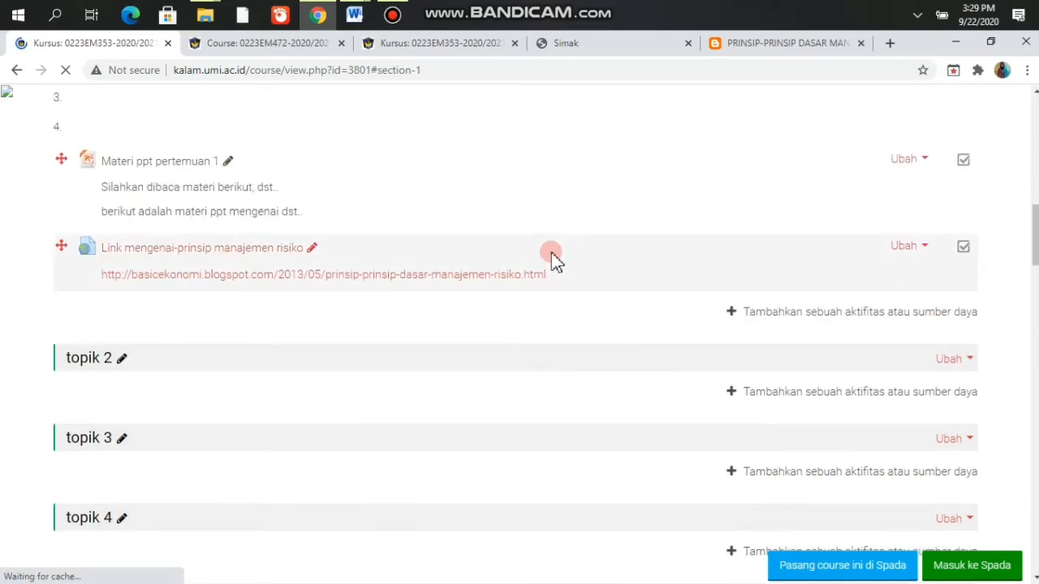
pyautogui.scroll(1, 551, 250)
pyautogui.scroll(2, 551, 250)
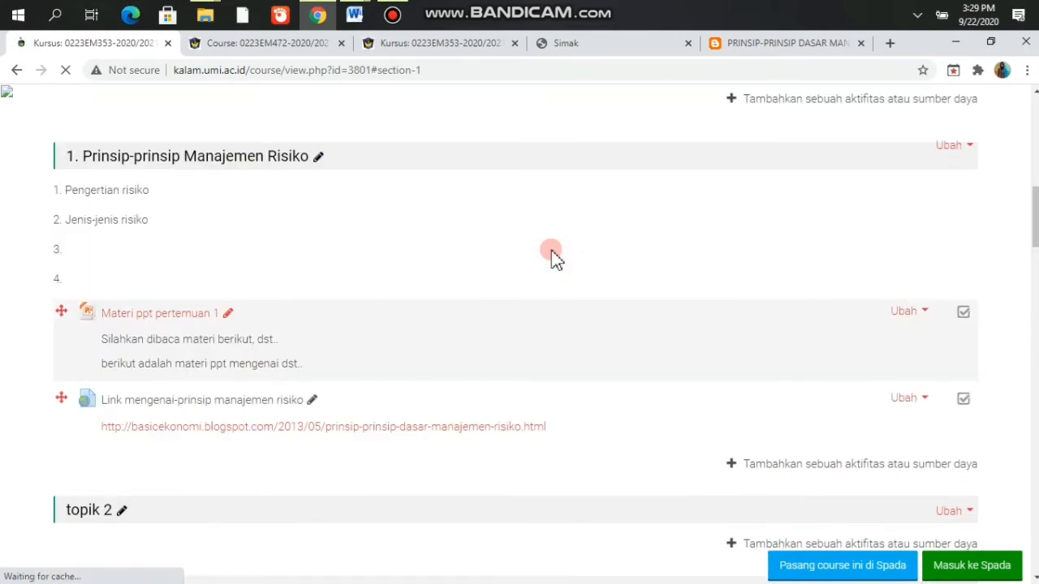
pyautogui.scroll(2, 552, 250)
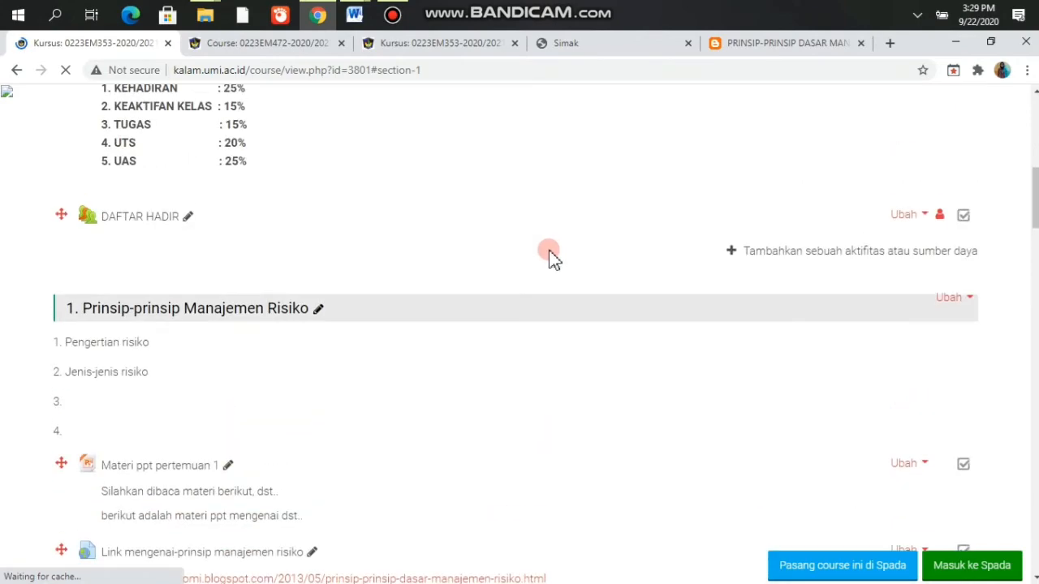
pyautogui.scroll(-5, 549, 250)
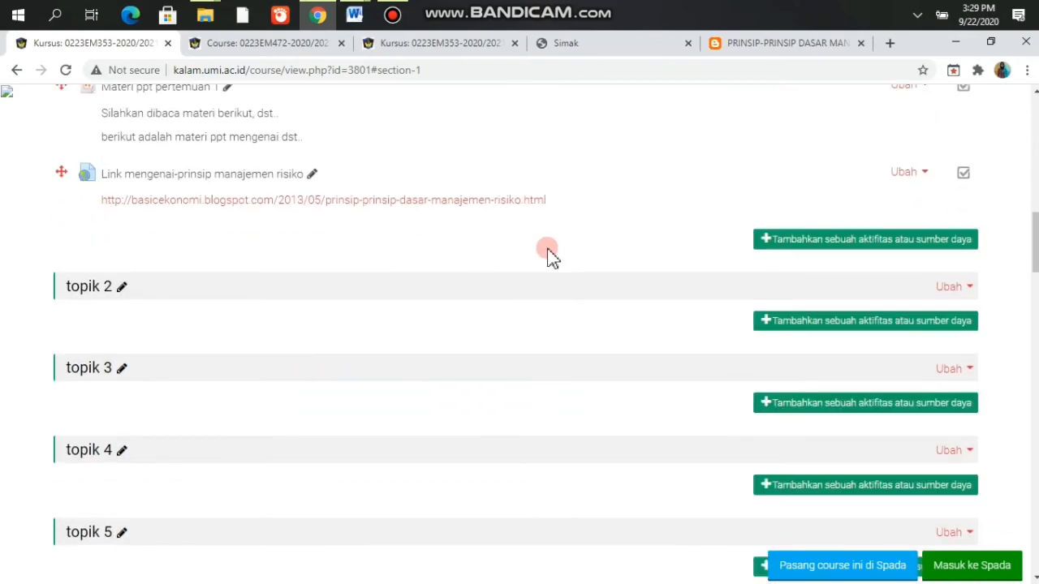
pyautogui.scroll(3, 550, 251)
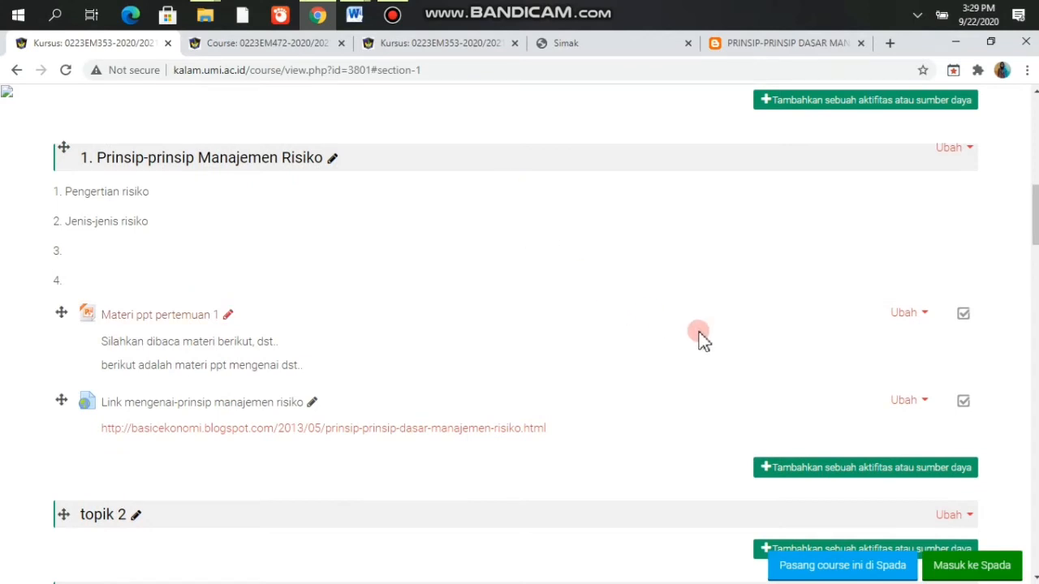
# Step: Start adding a Forum activity to the section "1. Prinsip-prinsip Manajemen Risiko"
pyautogui.scroll(-2, 698, 335)
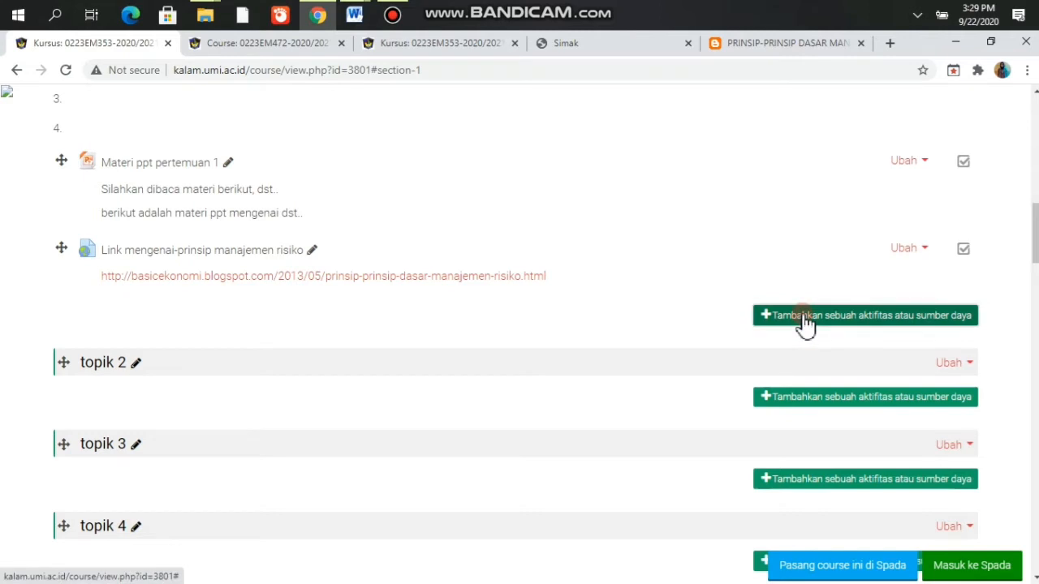
pyautogui.click(804, 318)
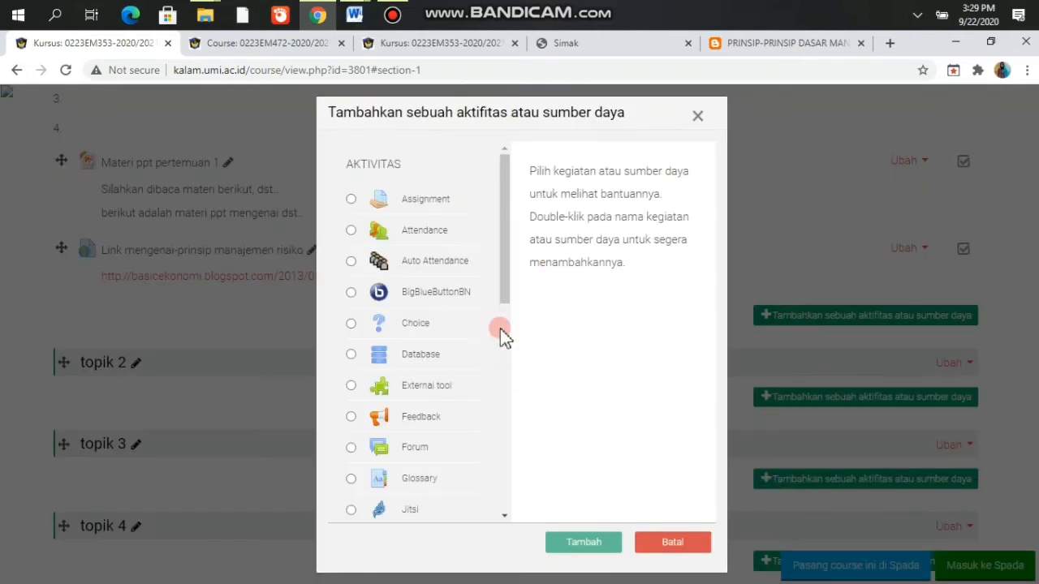
pyautogui.moveTo(504, 265); pyautogui.dragTo(510, 359)
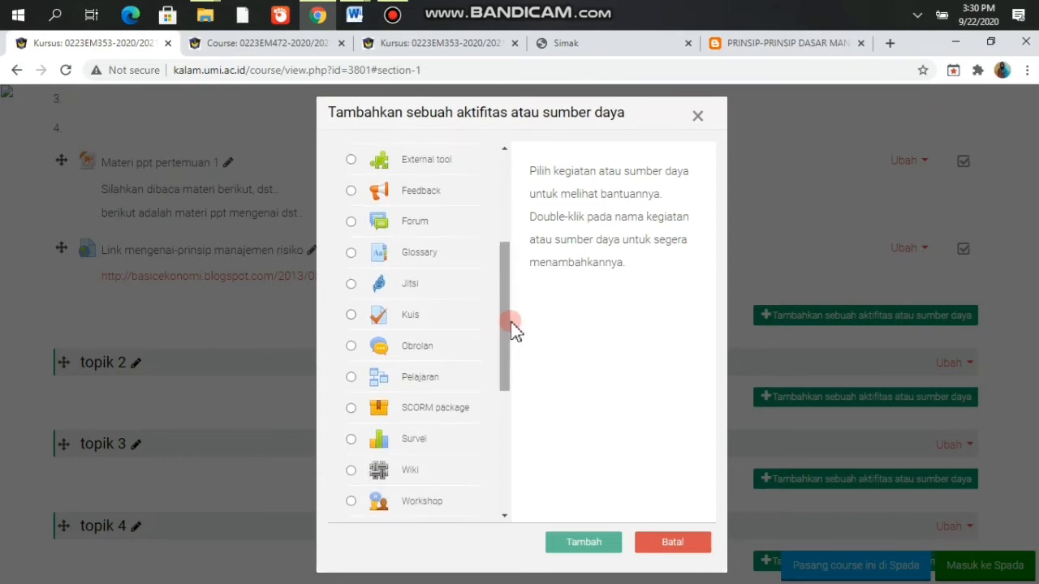
pyautogui.click(352, 224)
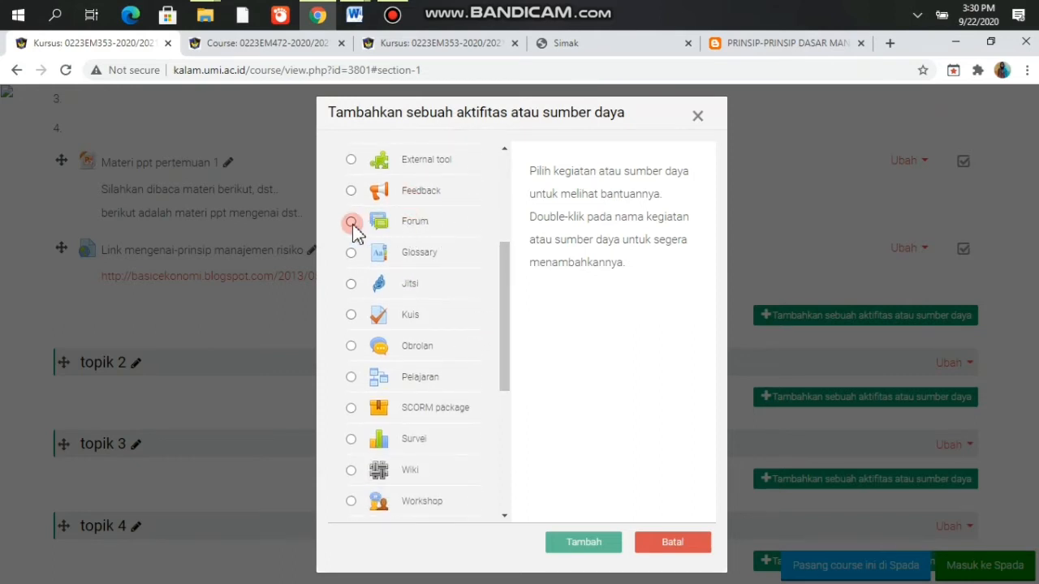
pyautogui.click(595, 550)
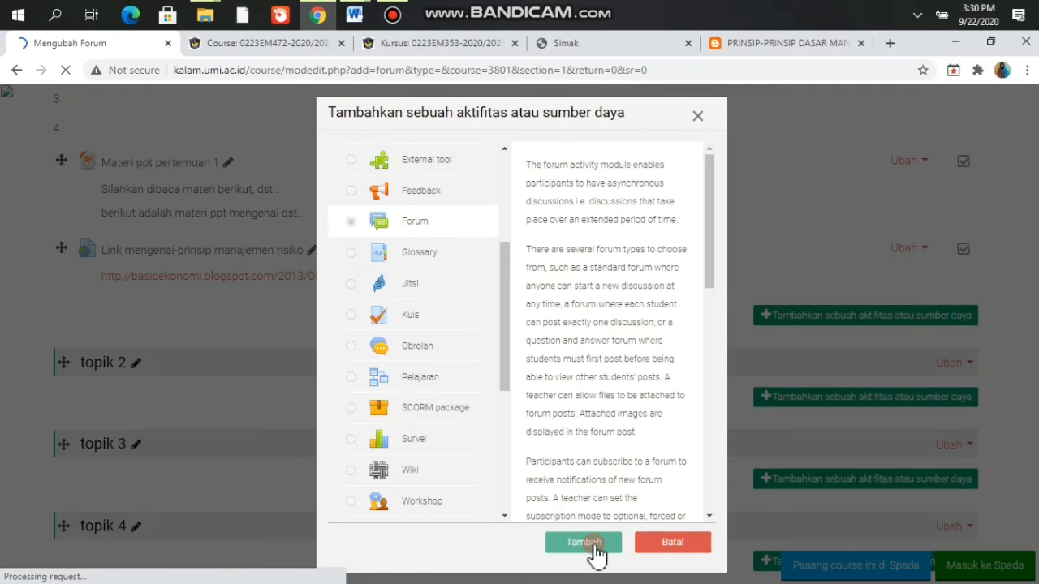
# Step: Name the new forum "Forum Diskusi pertemuan 1"
pyautogui.scroll(-1, 638, 430)
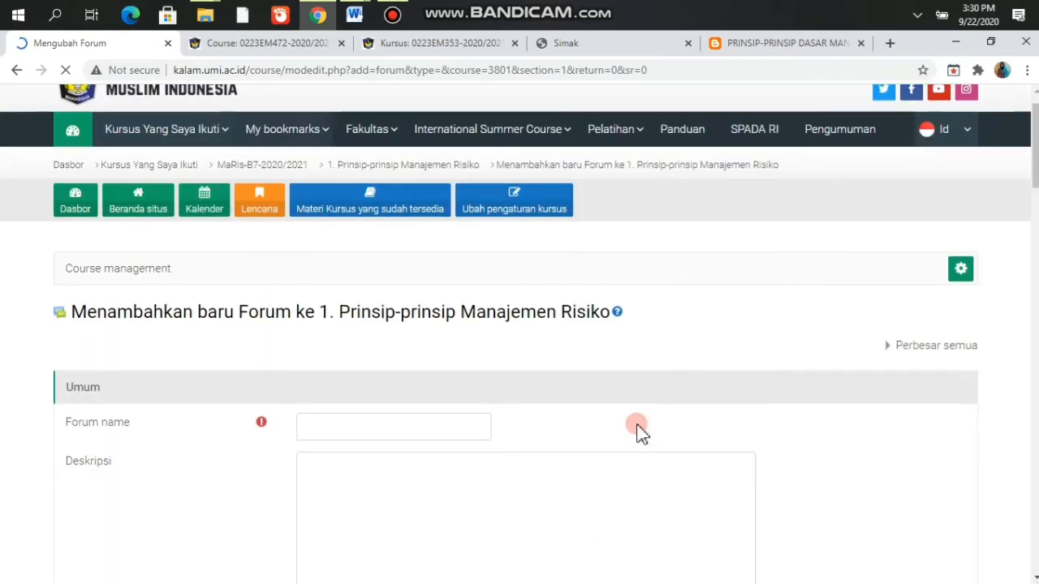
pyautogui.scroll(-2, 637, 430)
pyautogui.click(366, 243)
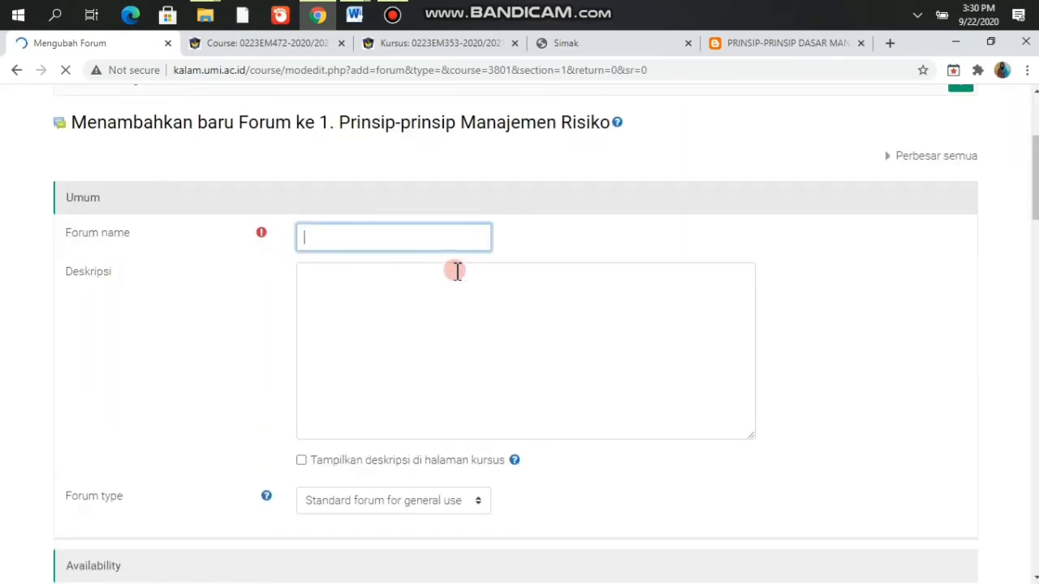
pyautogui.write('F')
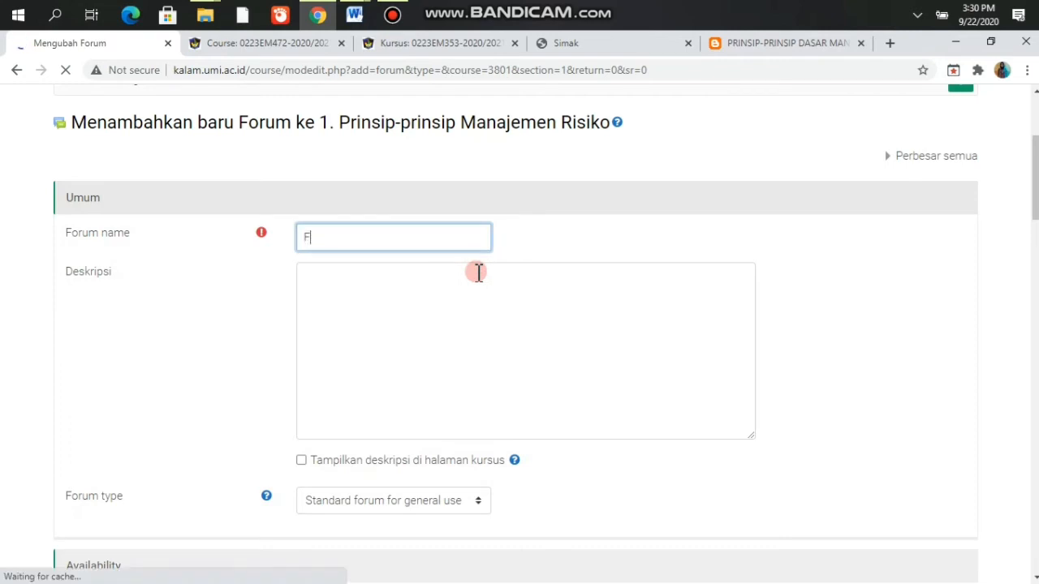
pyautogui.write('orum')
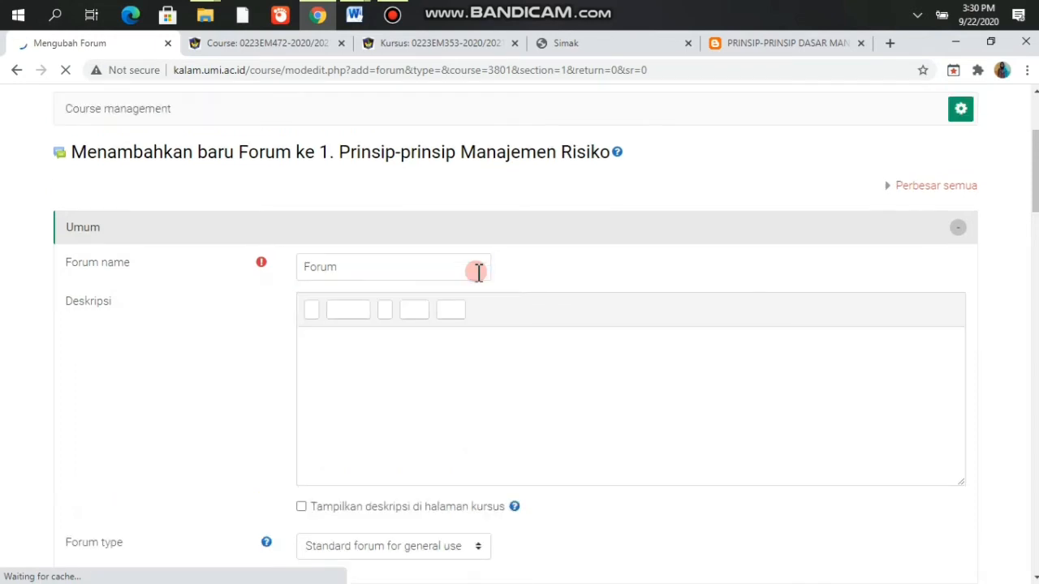
pyautogui.click(479, 273)
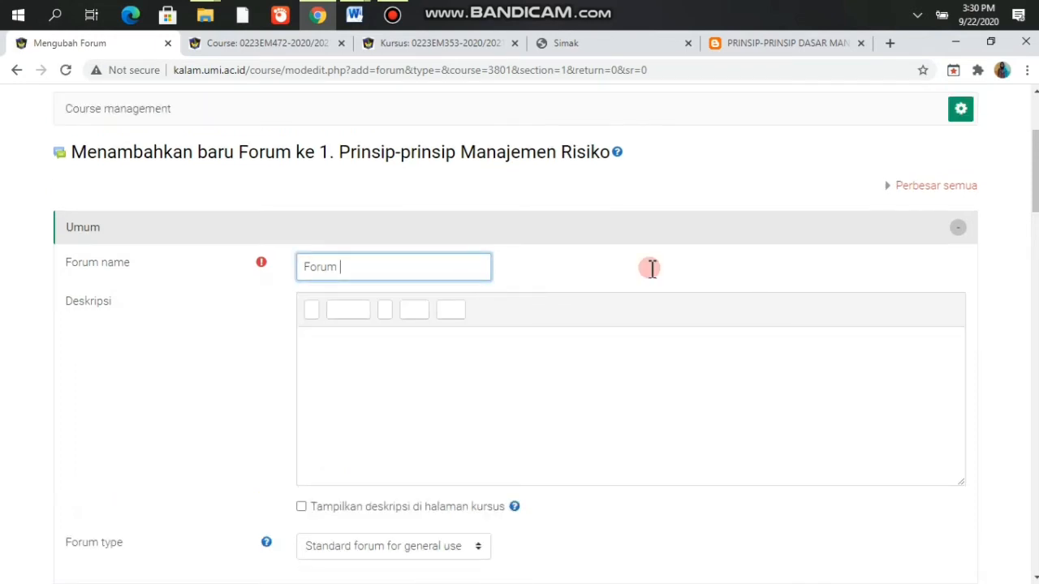
pyautogui.write('Diskusi ')
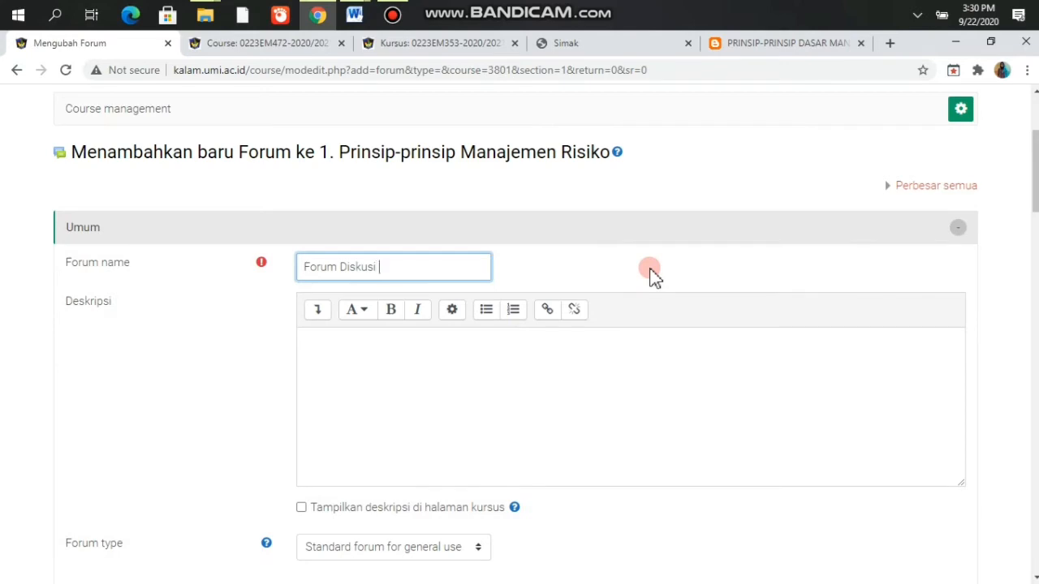
pyautogui.write('pertemuan 1')
pyautogui.click(598, 371)
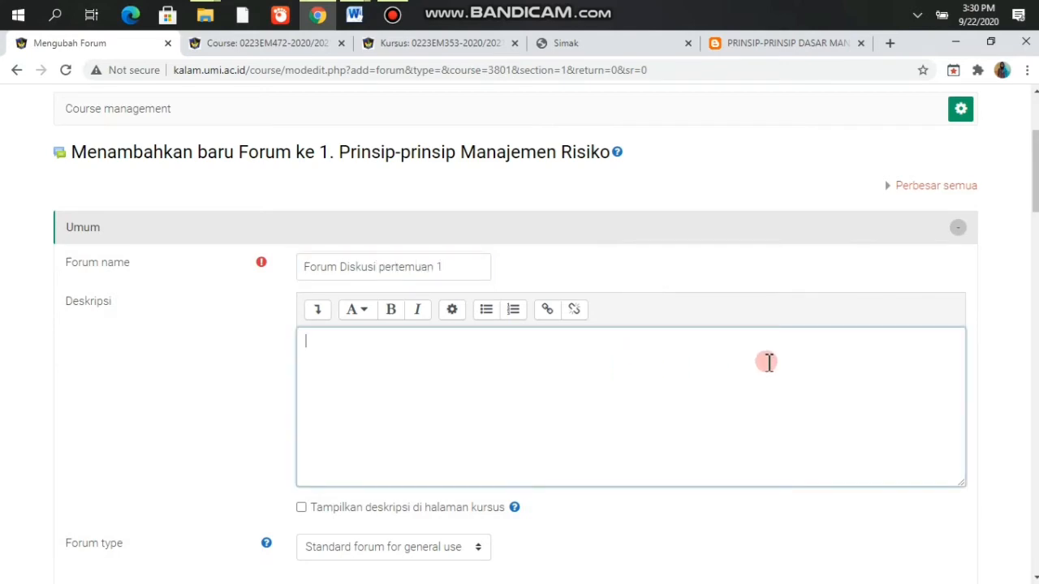
# Step: Write the forum description "Selama perkuliahan, silahkan berdiskusi melalui forum ini !"
pyautogui.write('Silahkan')
pyautogui.write('berdisk')
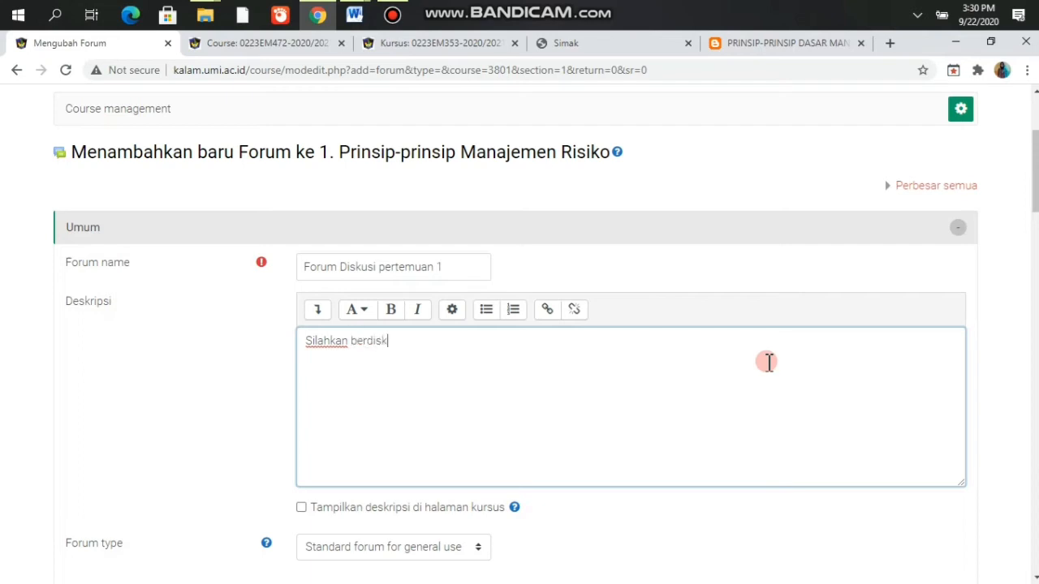
pyautogui.write('usi melalui ')
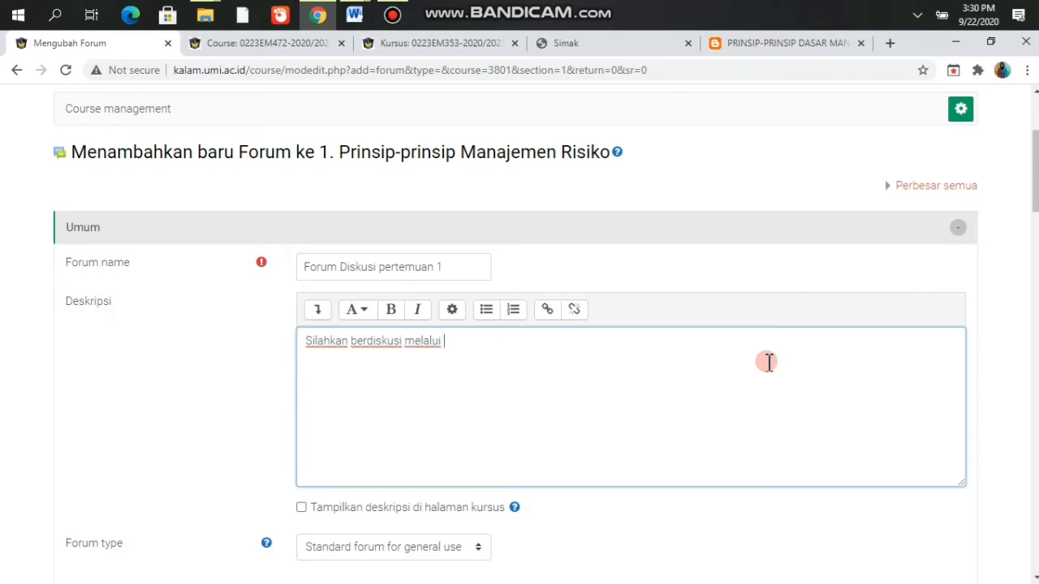
pyautogui.write('forum ini')
pyautogui.click(311, 342)
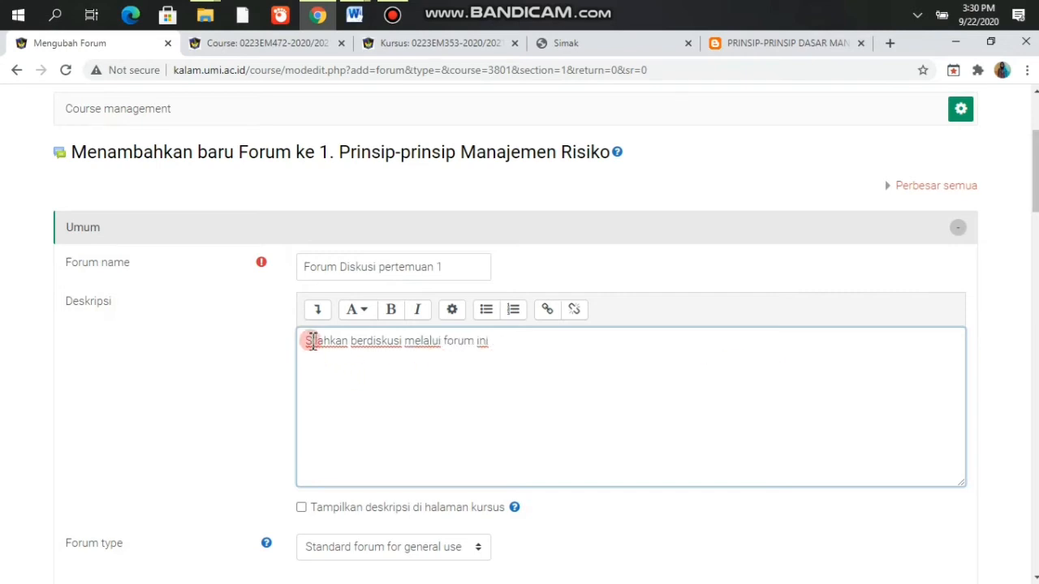
pyautogui.press('Delete')
pyautogui.write('elama pe')
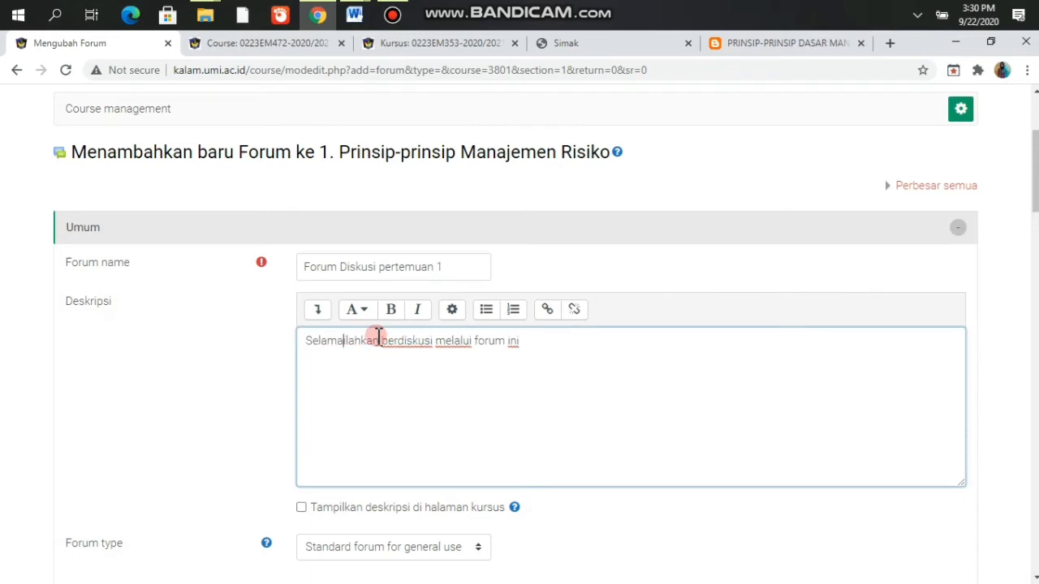
pyautogui.write('rkuliahan')
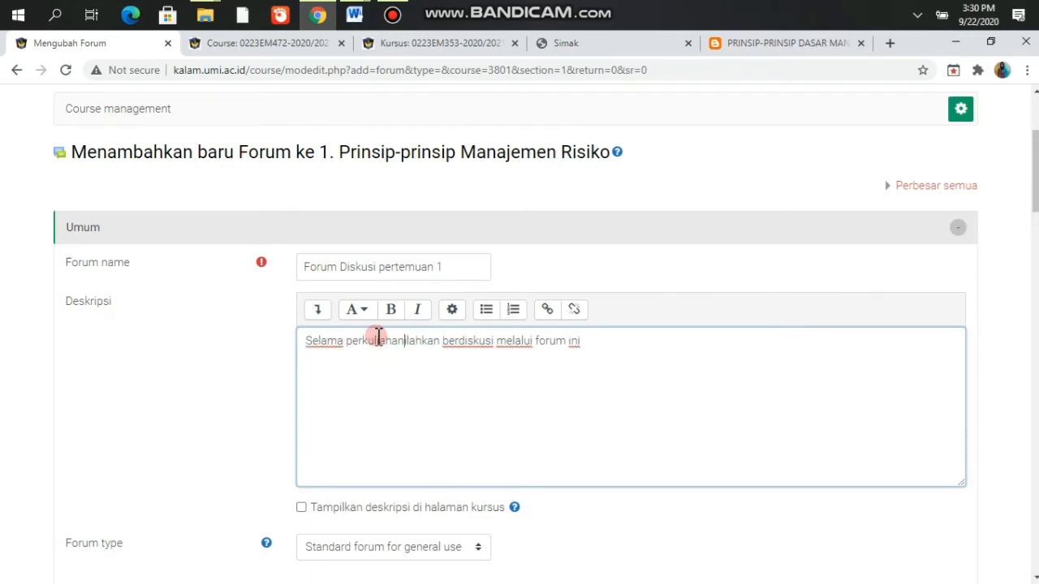
pyautogui.press('BackSpace')
pyautogui.write(', si')
pyautogui.click(619, 351)
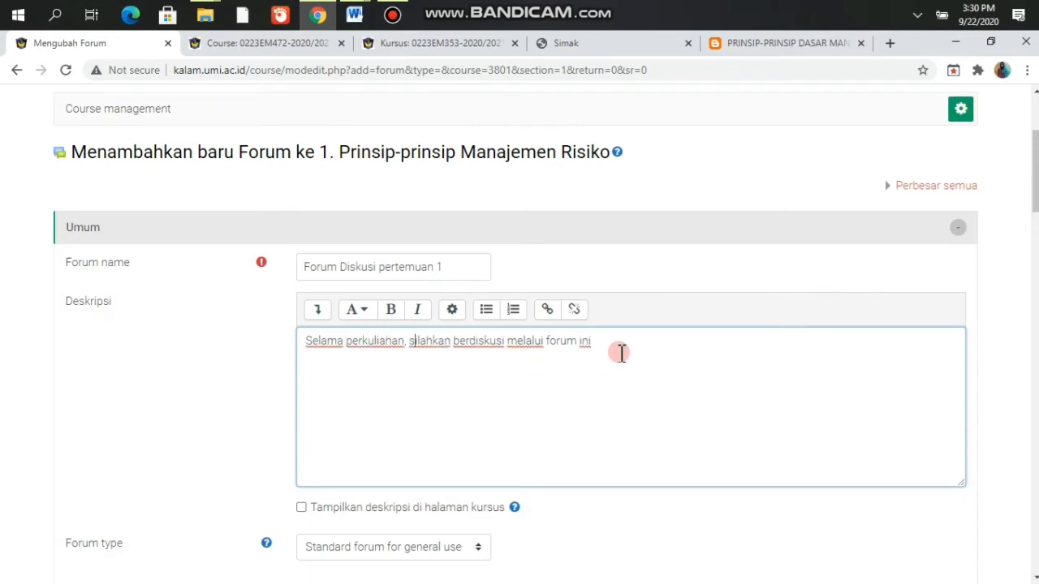
pyautogui.write('!')
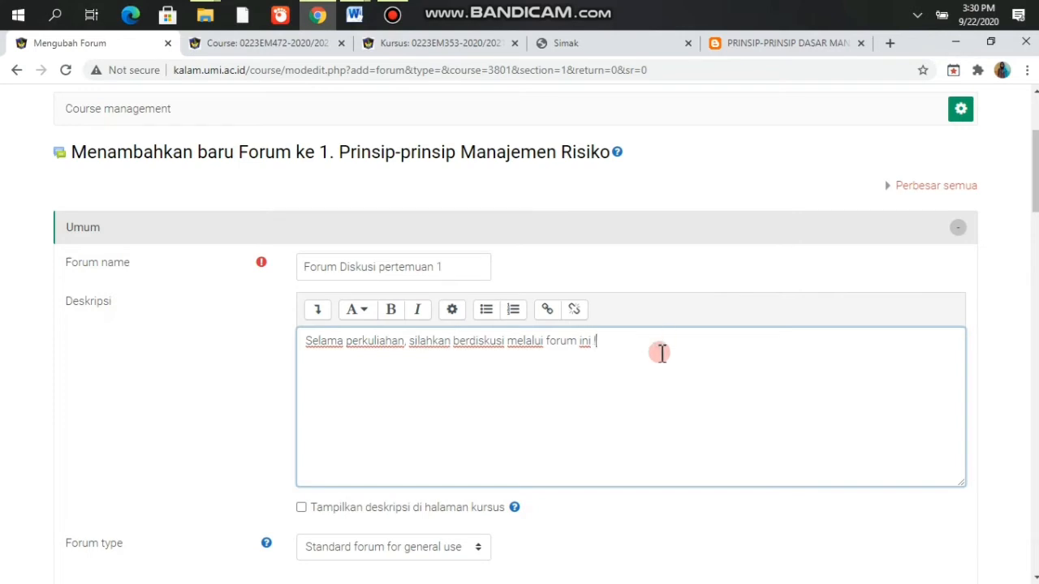
# Step: Enable showing the forum description on the course page and set the forum type to "Q & A forum"
pyautogui.scroll(-2, 249, 431)
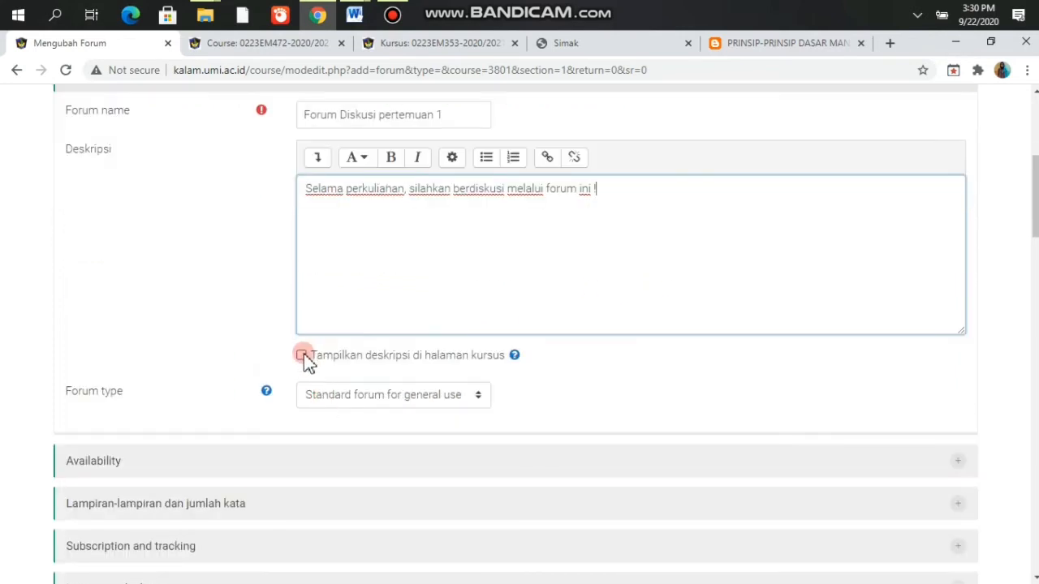
pyautogui.click(304, 358)
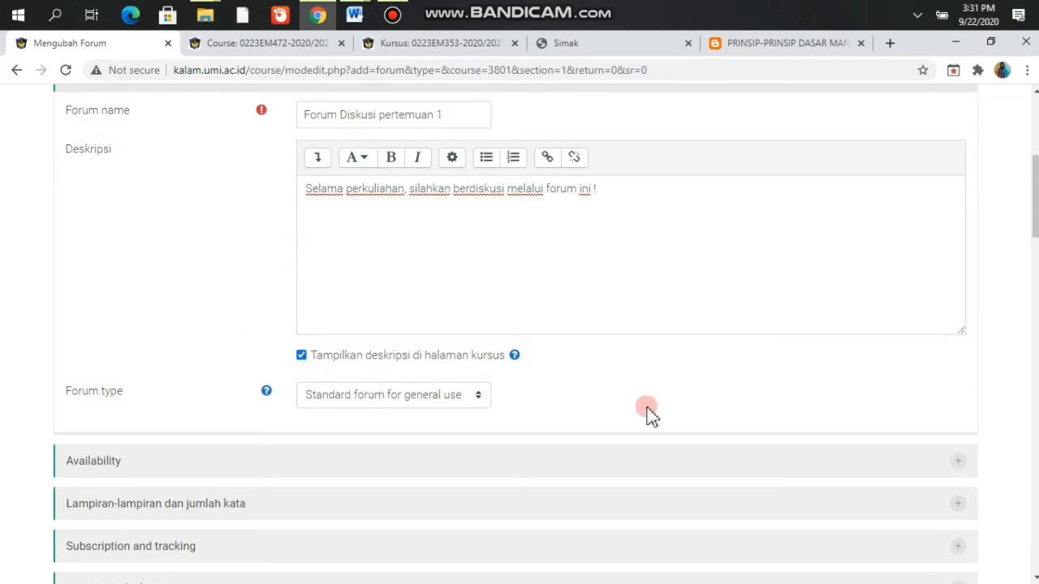
pyautogui.click(451, 399)
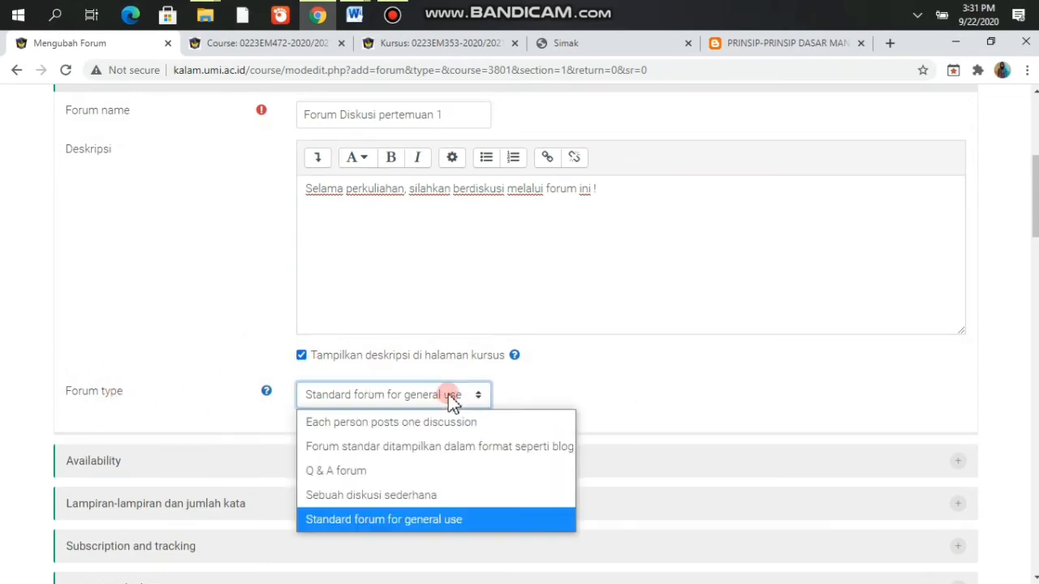
pyautogui.click(334, 472)
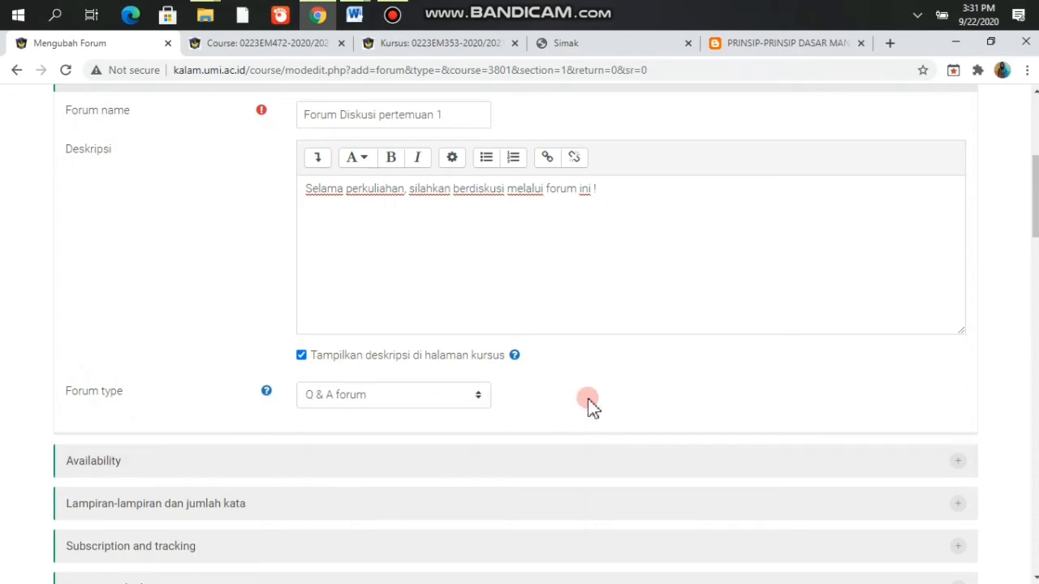
# Step: Save the forum, return to the course, and review the entries under "1. Prinsip-prinsip Manajemen Risiko"
pyautogui.scroll(-2, 590, 401)
pyautogui.scroll(3, 589, 402)
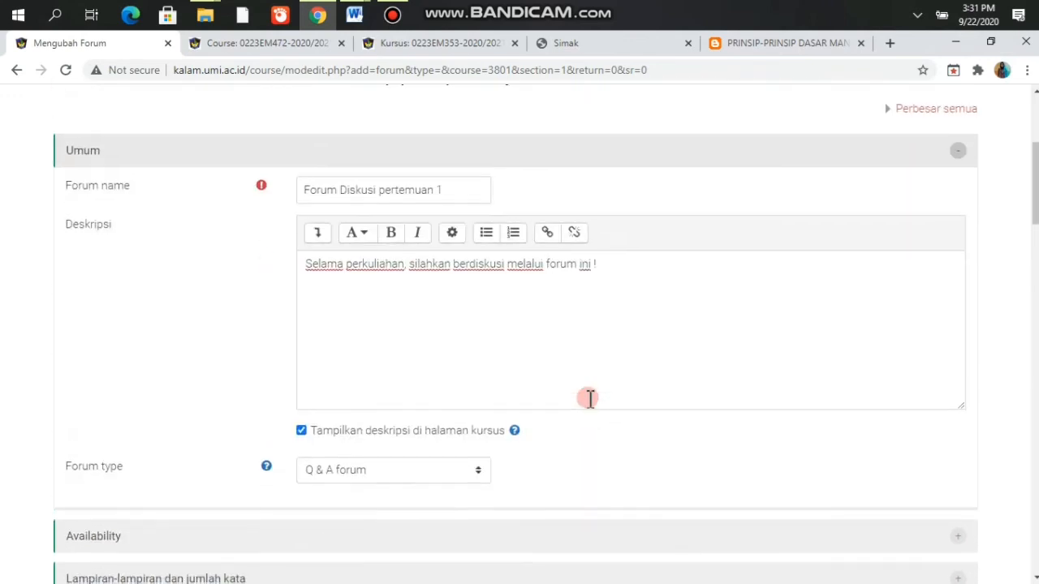
pyautogui.scroll(-6, 525, 442)
pyautogui.scroll(-4, 524, 437)
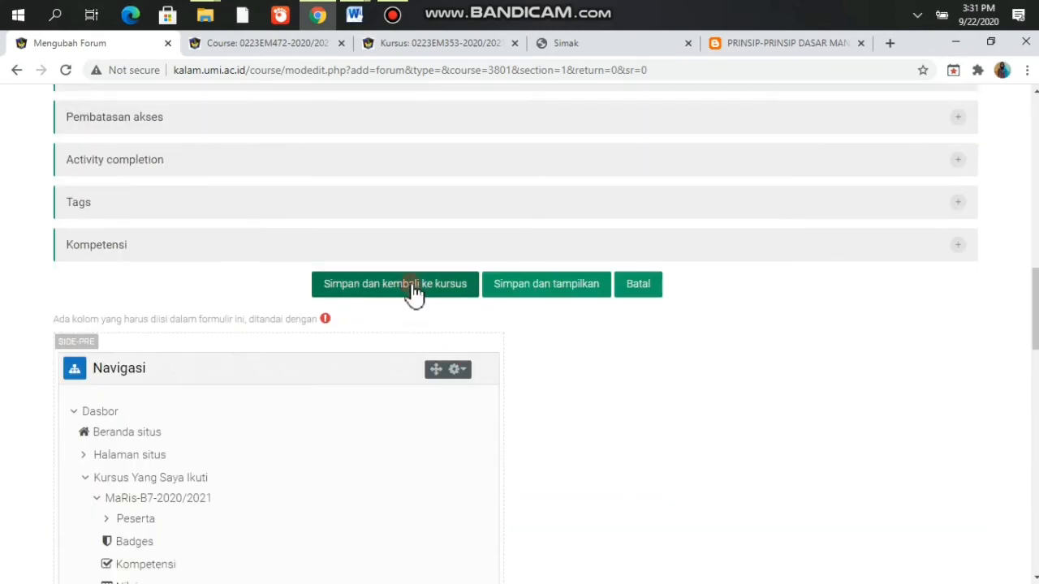
pyautogui.click(417, 286)
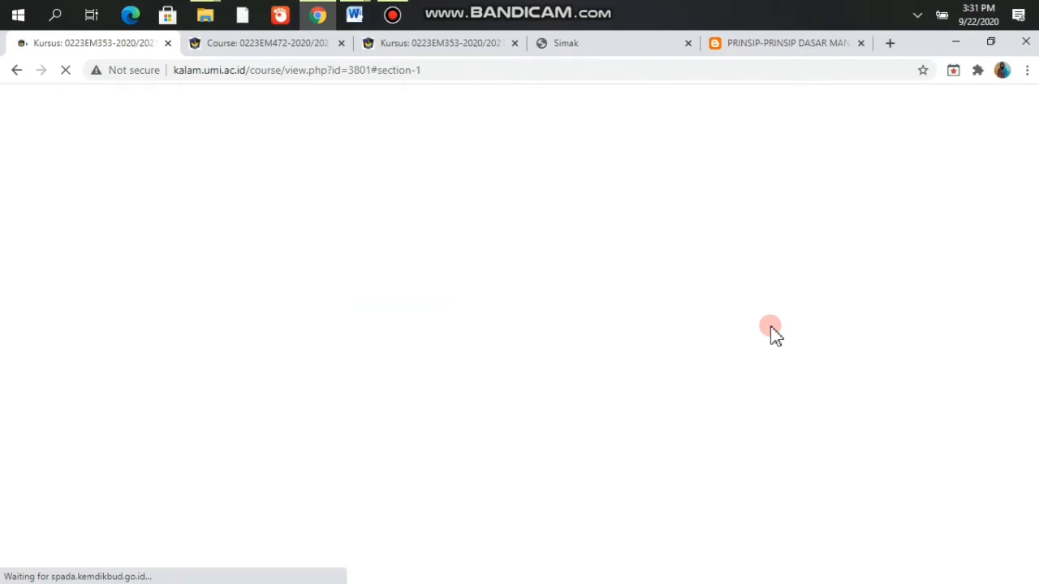
pyautogui.scroll(-10, 708, 392)
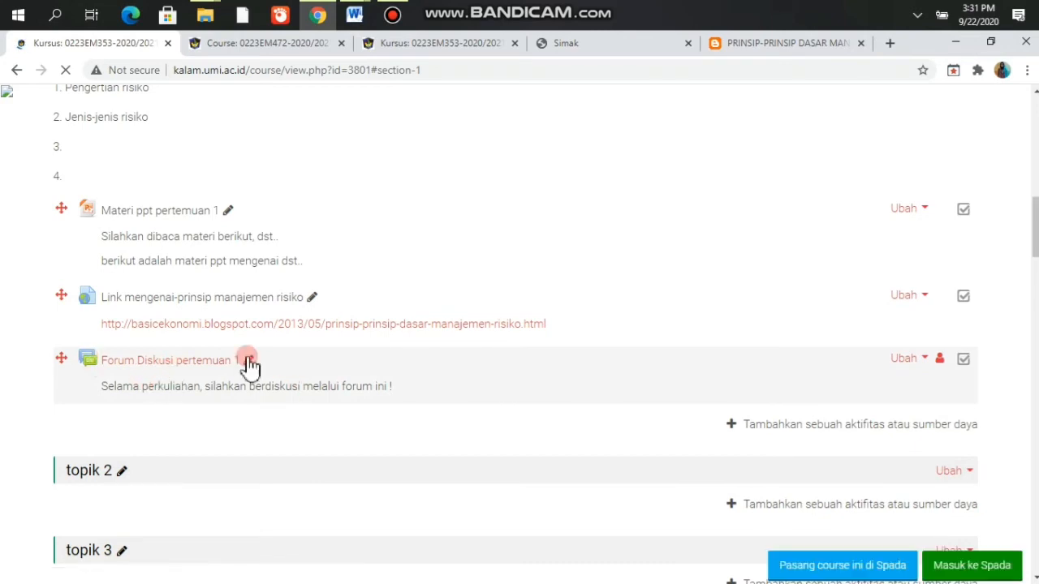
pyautogui.scroll(1, 327, 245)
pyautogui.scroll(1, 327, 247)
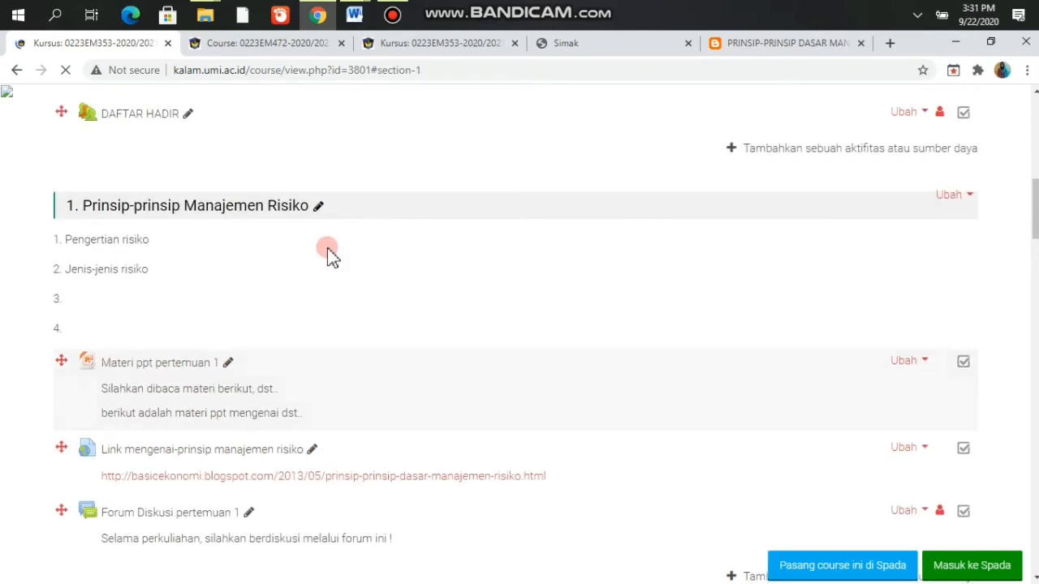
pyautogui.scroll(-2, 343, 279)
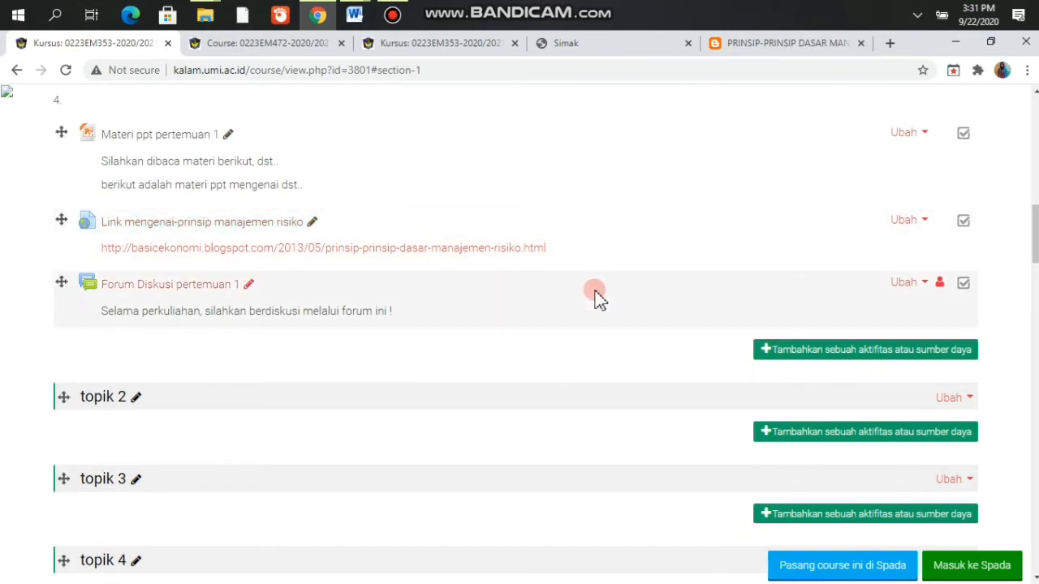
pyautogui.scroll(1, 598, 278)
pyautogui.scroll(1, 598, 278)
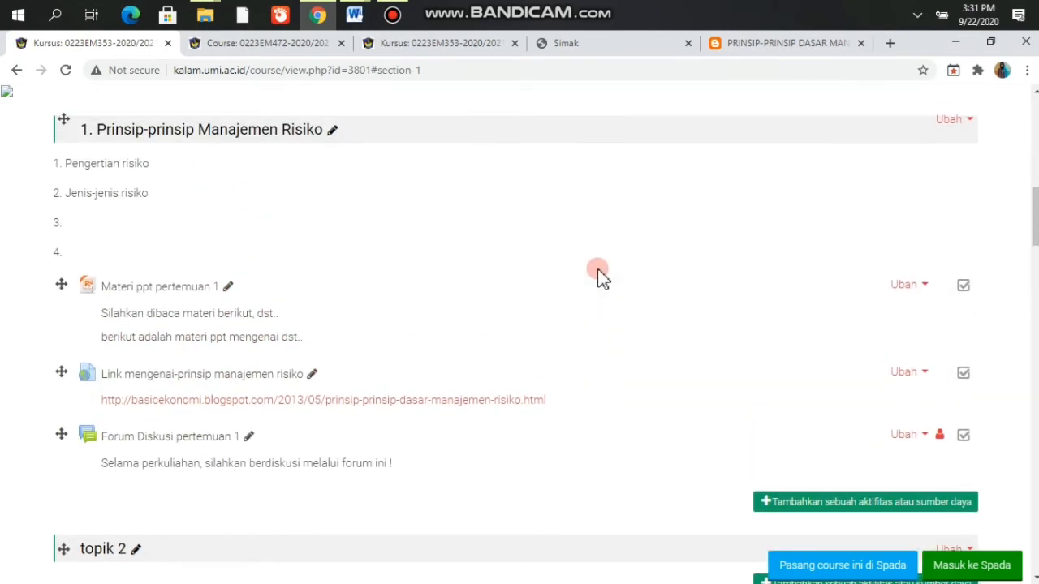
# Step: Start adding a Kuis activity to the section "1. Prinsip-prinsip Manajemen Risiko"
pyautogui.scroll(-1, 598, 278)
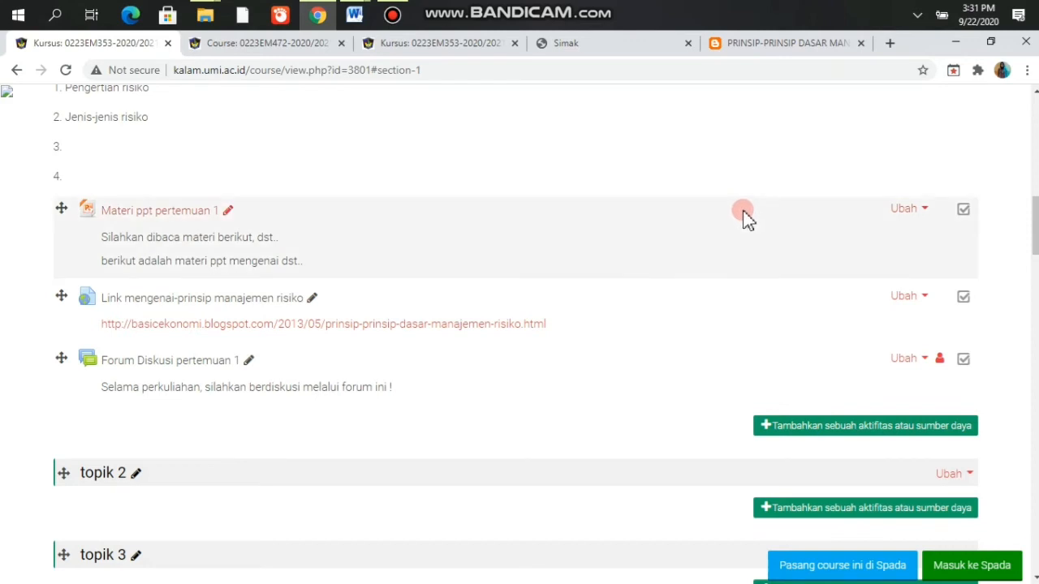
pyautogui.scroll(-2, 744, 218)
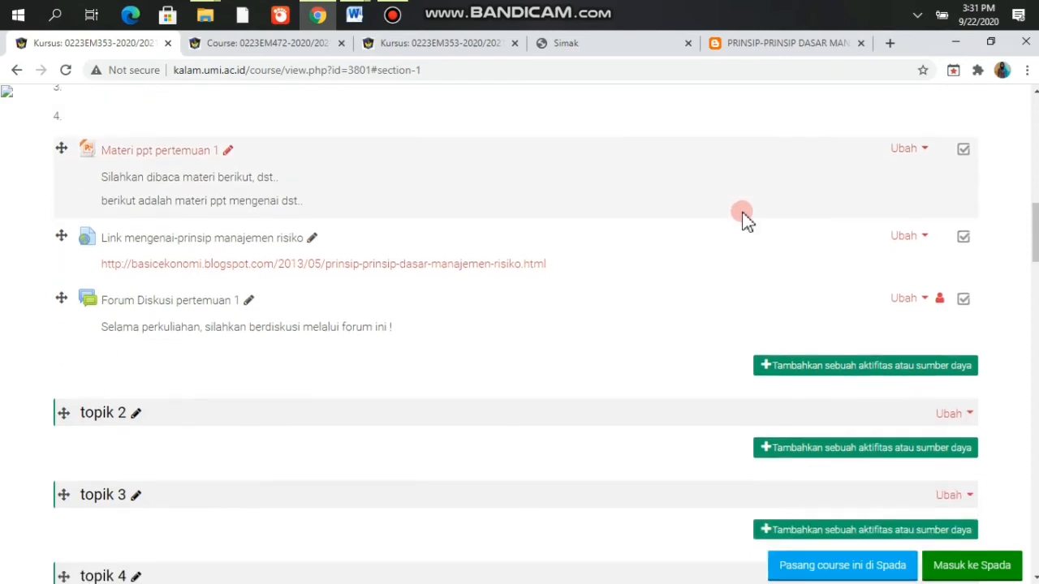
pyautogui.click(828, 274)
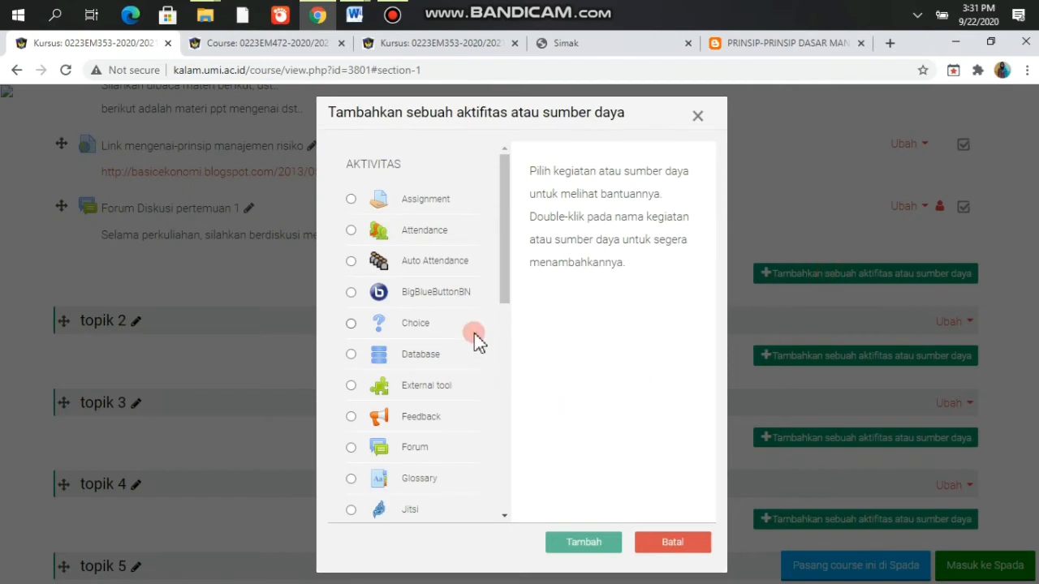
pyautogui.scroll(-1, 474, 333)
pyautogui.scroll(-1, 473, 334)
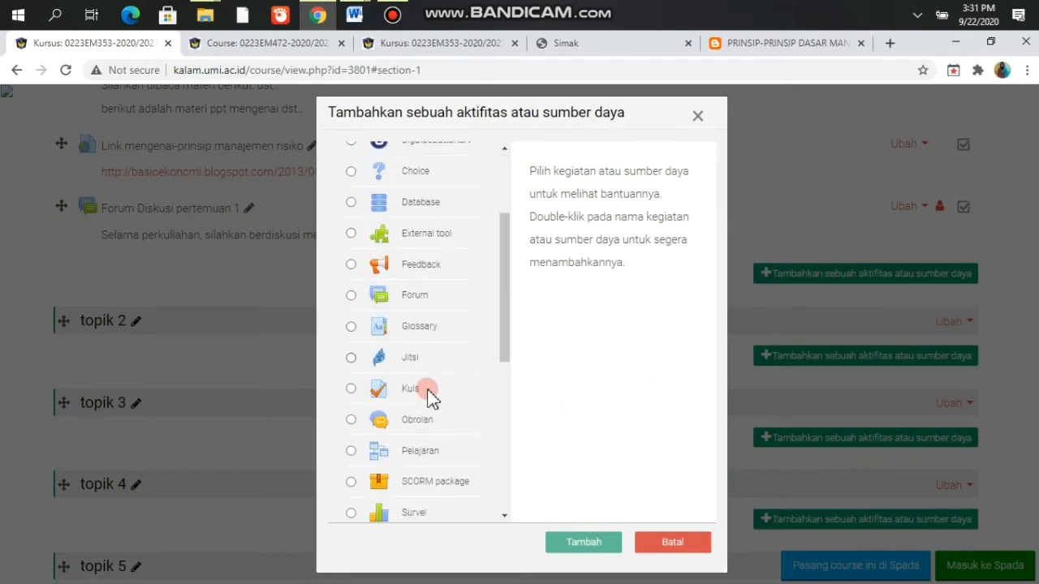
pyautogui.click(352, 390)
pyautogui.click(585, 542)
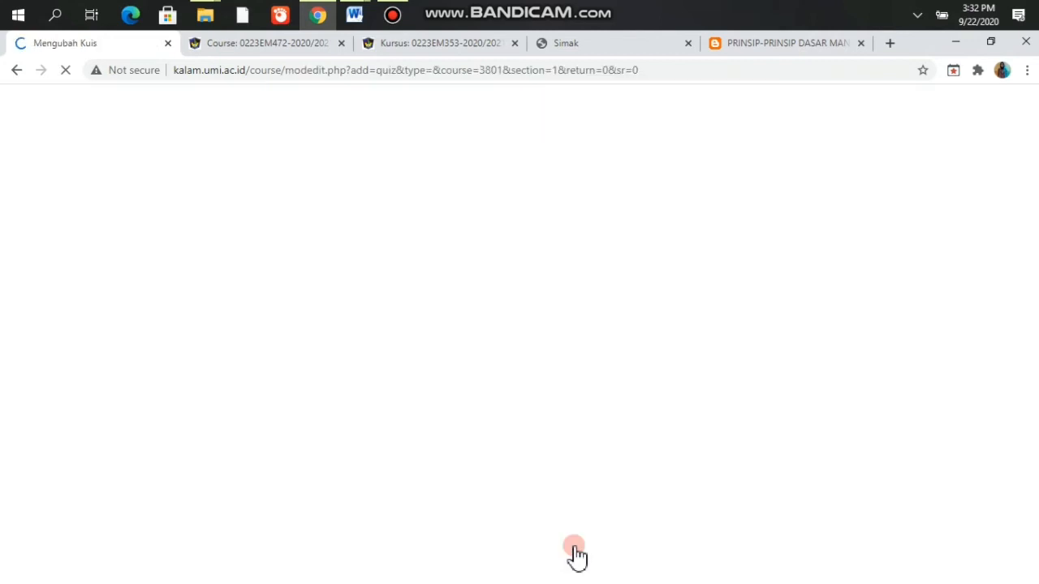
# Step: Name the new quiz "Kuis Pertemuan 1"
pyautogui.scroll(-4, 535, 435)
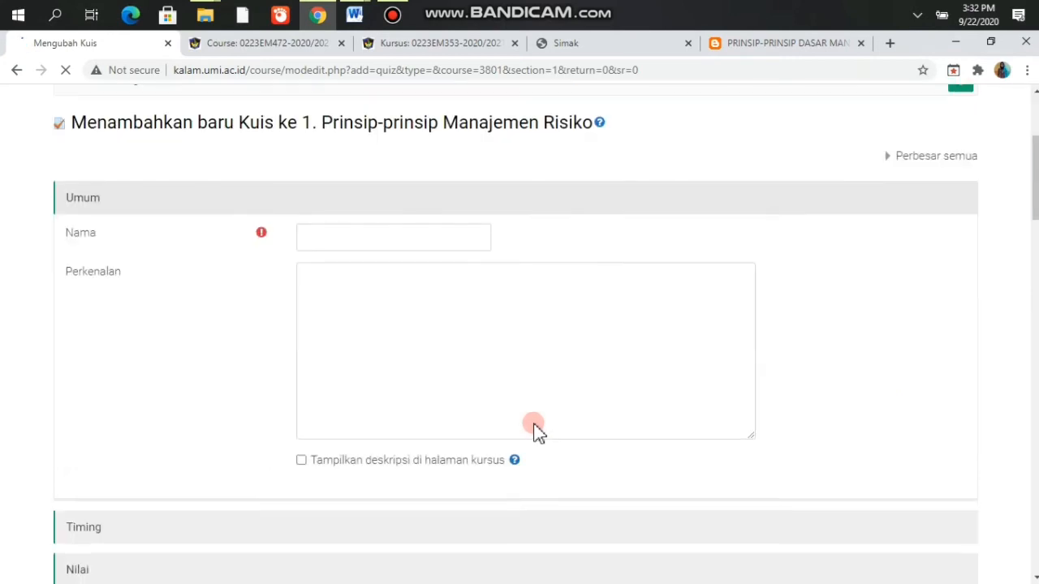
pyautogui.click(363, 157)
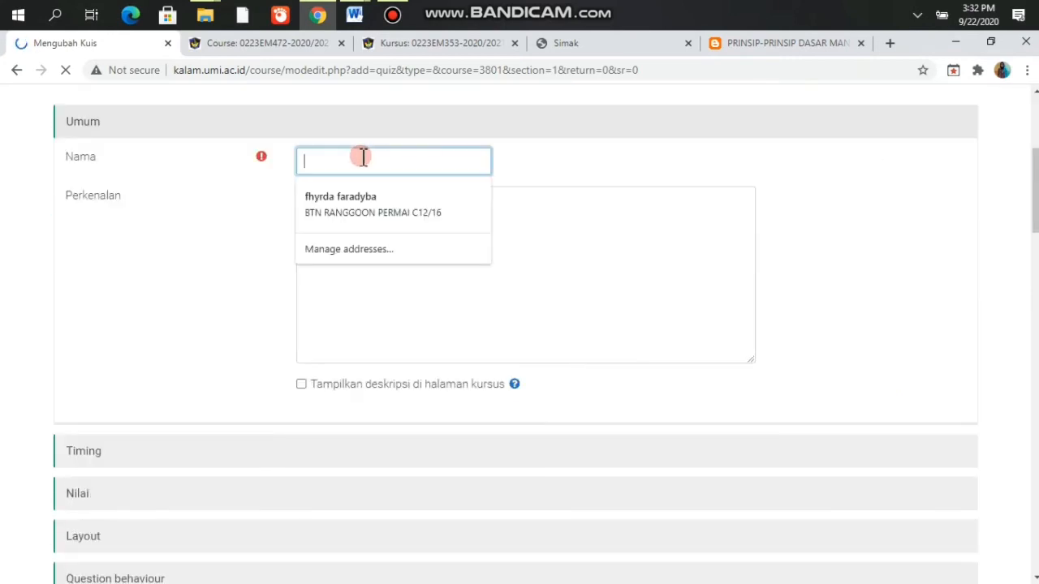
pyautogui.write('Kuis ')
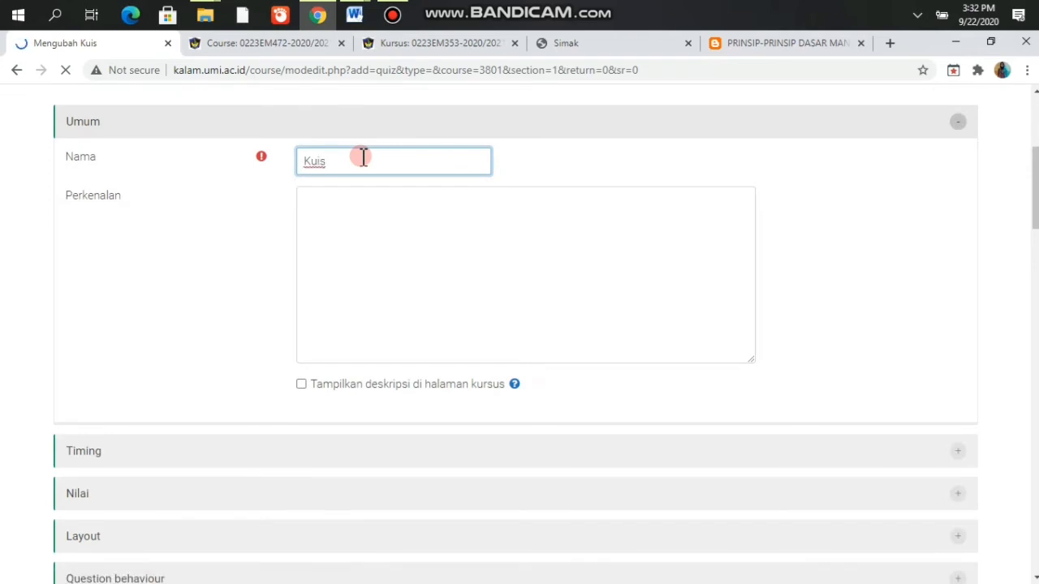
pyautogui.write('Per')
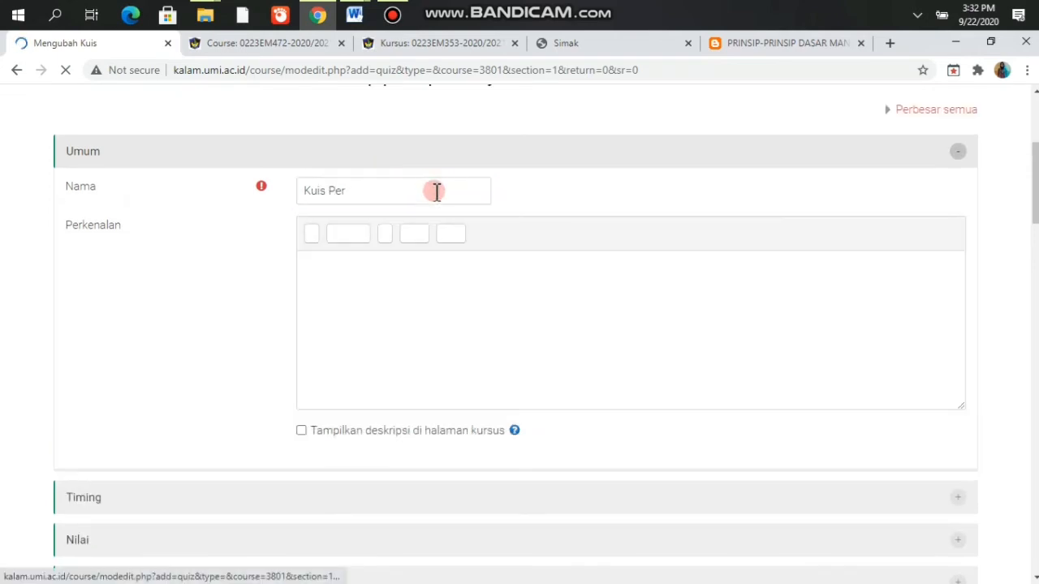
pyautogui.click(436, 193)
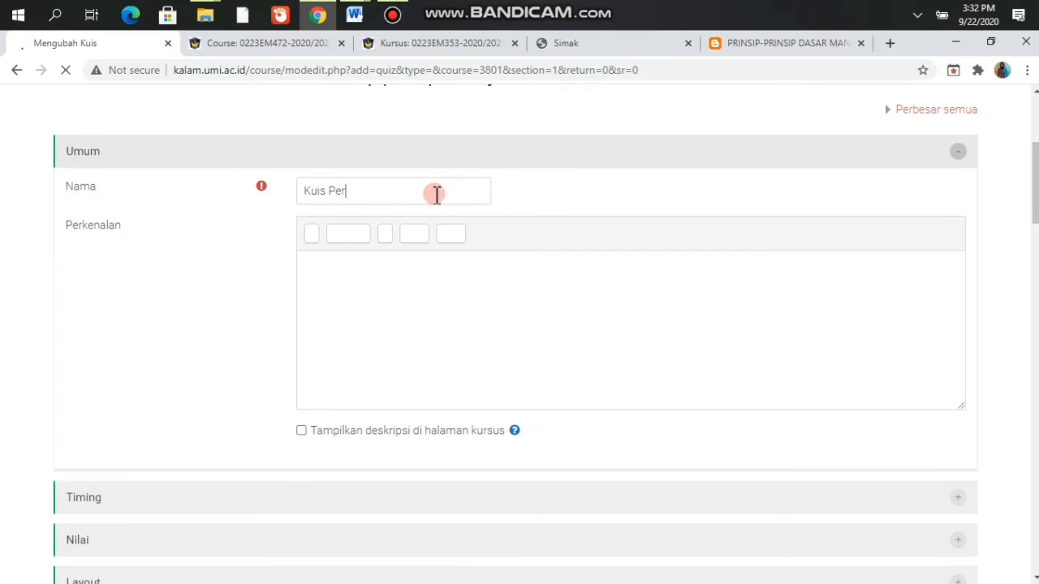
pyautogui.write('temuan 1')
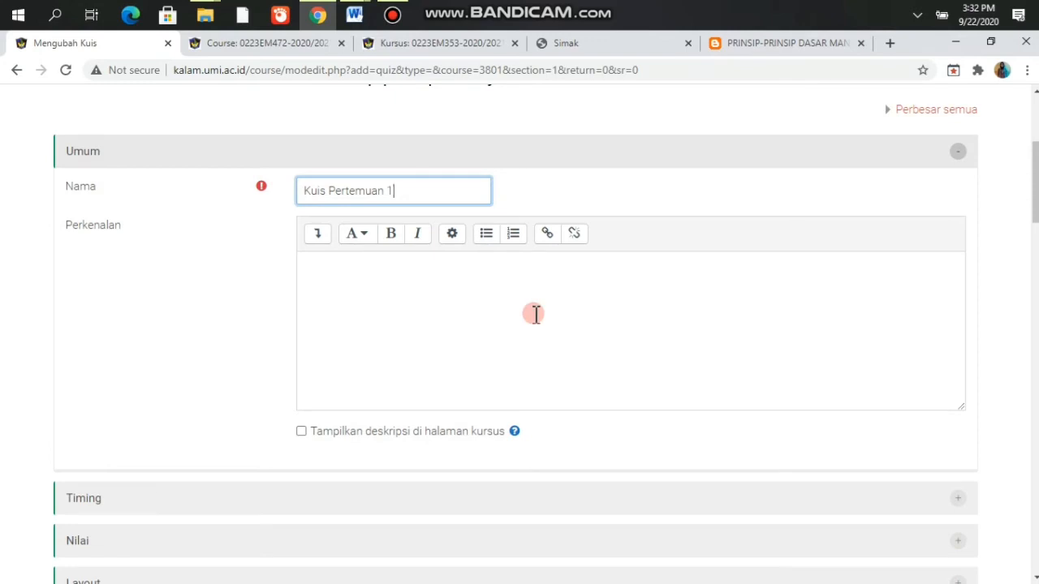
# Step: Show the full formatting tools for the quiz introduction and begin it with "Jawablah pertanyaan berikut !"
pyautogui.click(536, 314)
pyautogui.scroll(-2, 536, 314)
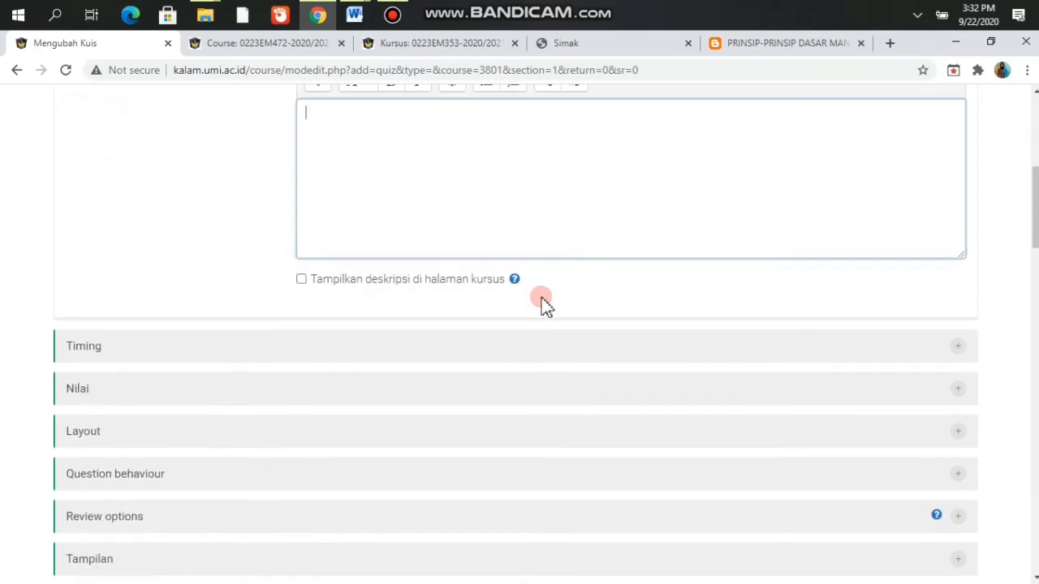
pyautogui.scroll(1, 546, 305)
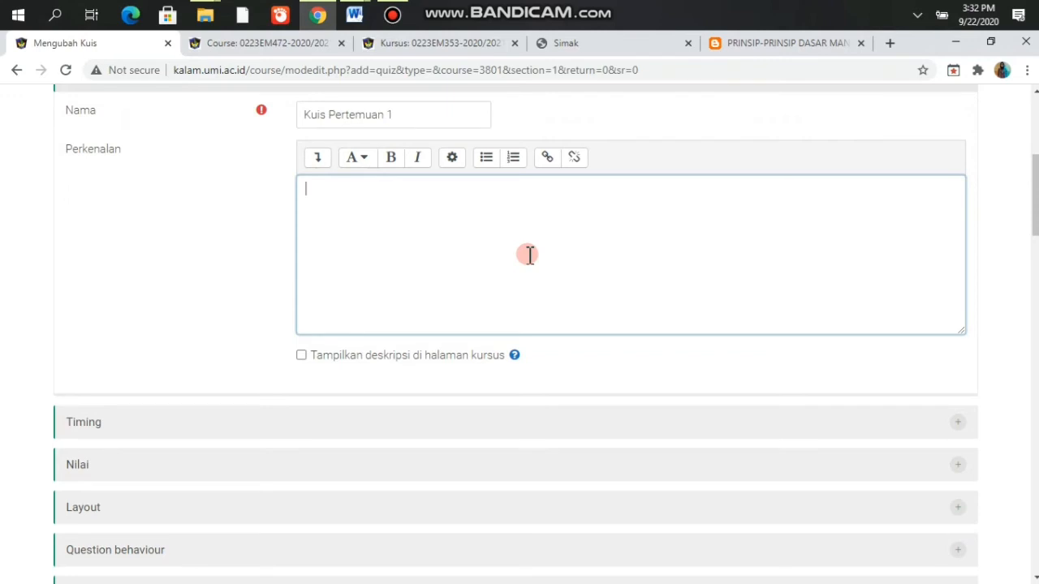
pyautogui.click(322, 159)
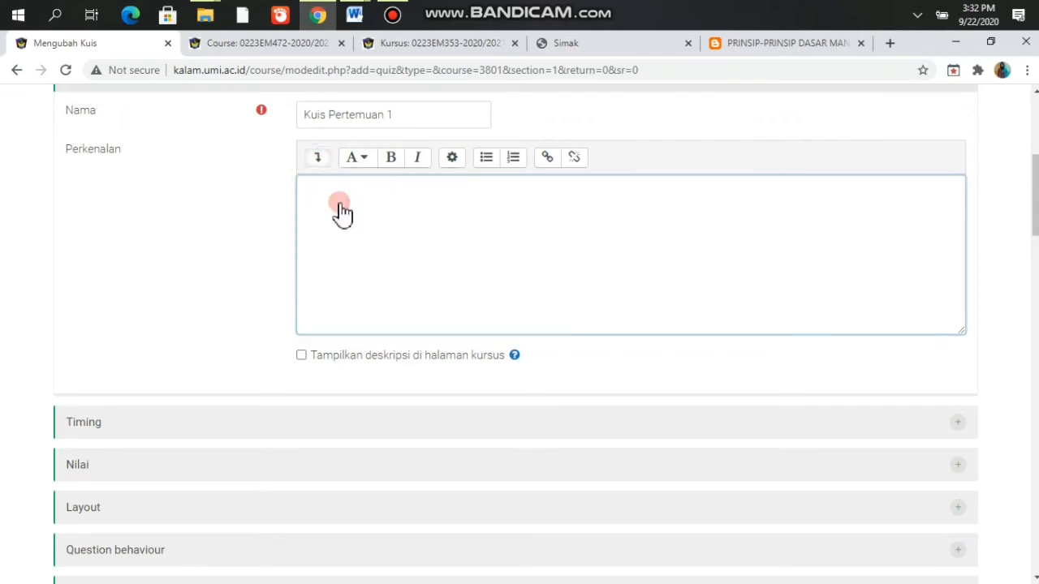
pyautogui.click(390, 256)
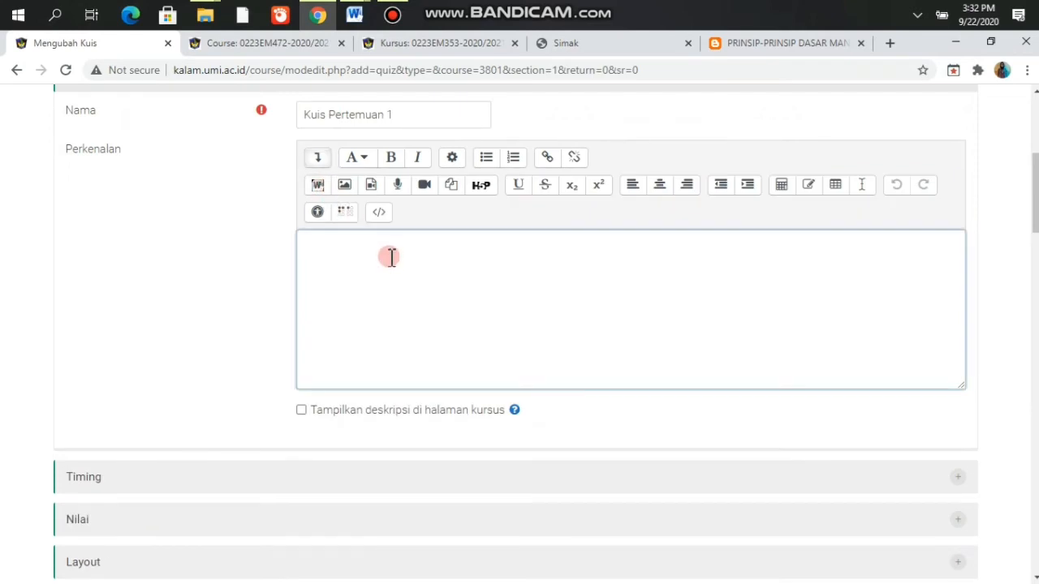
pyautogui.write('Jawablah ope')
pyautogui.press('BackSpace')
pyautogui.write('pe')
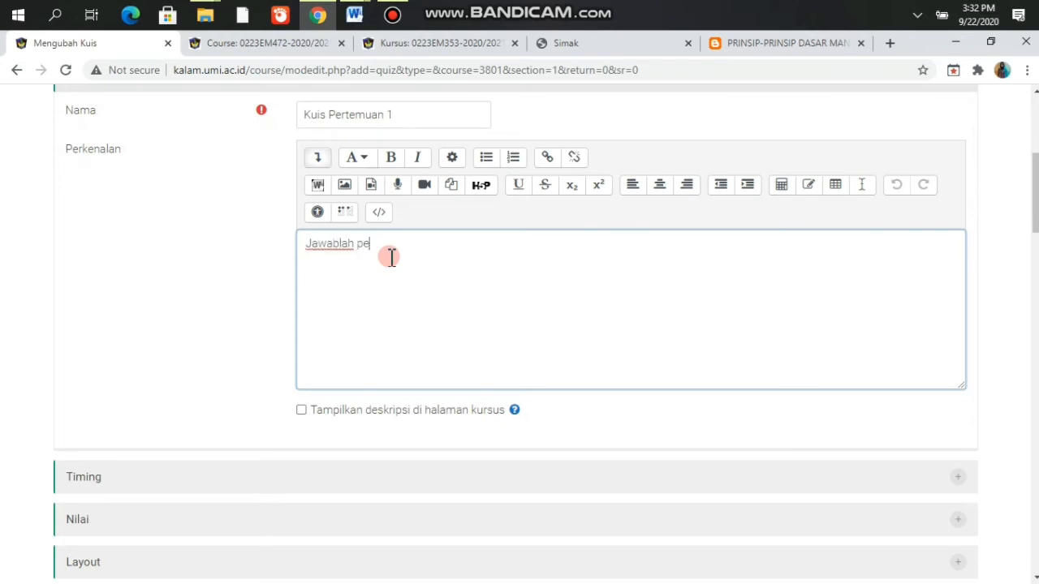
pyautogui.write('rtanyaan berik')
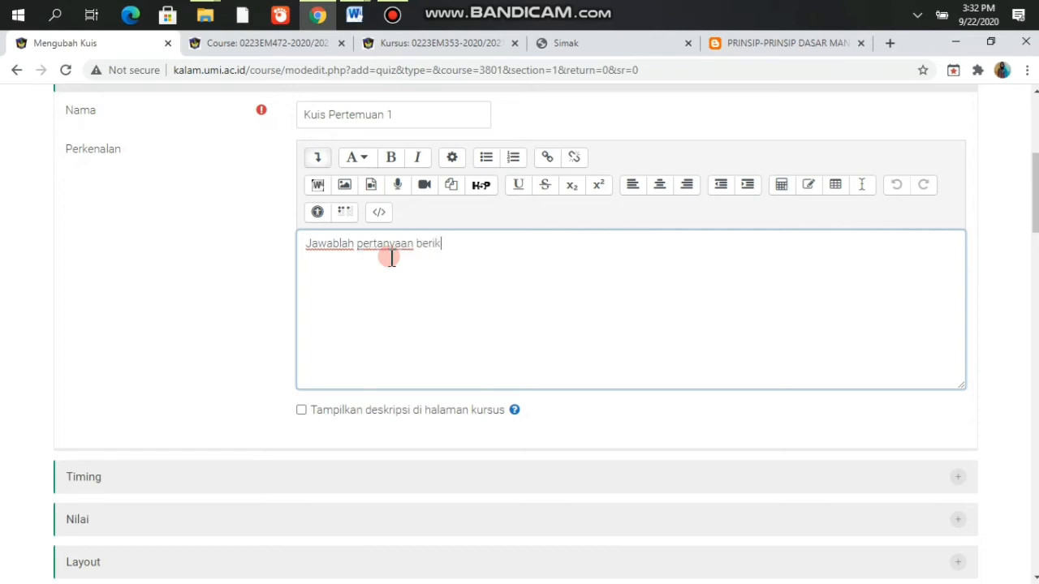
pyautogui.write('ut !')
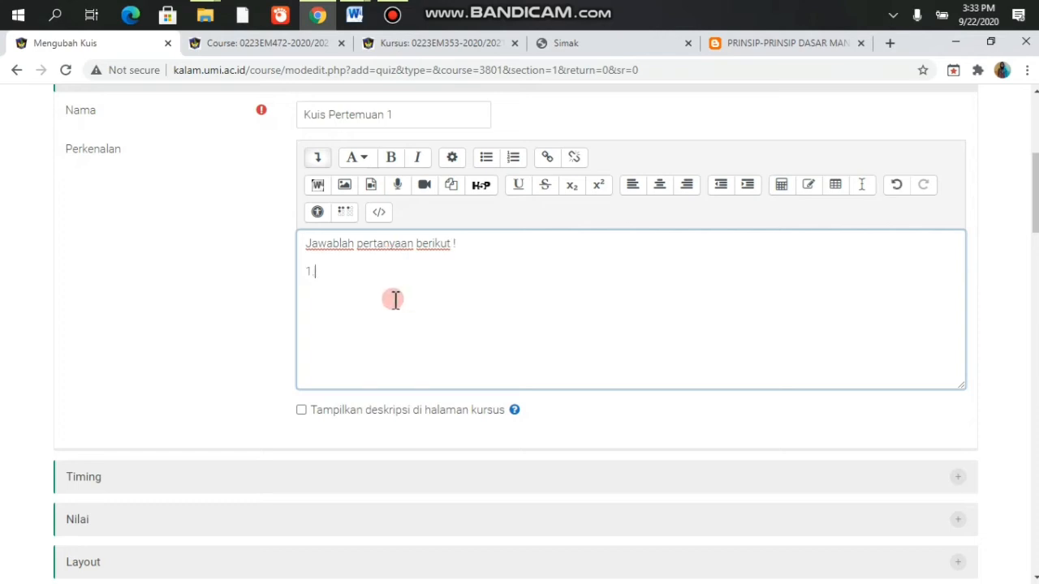
# Step: Add the question "1. Jelaskan mengenai prinsip-prinsip manajemen risiko yang kamu ketahui !" below the opening line of the quiz introduction
pyautogui.write('.')
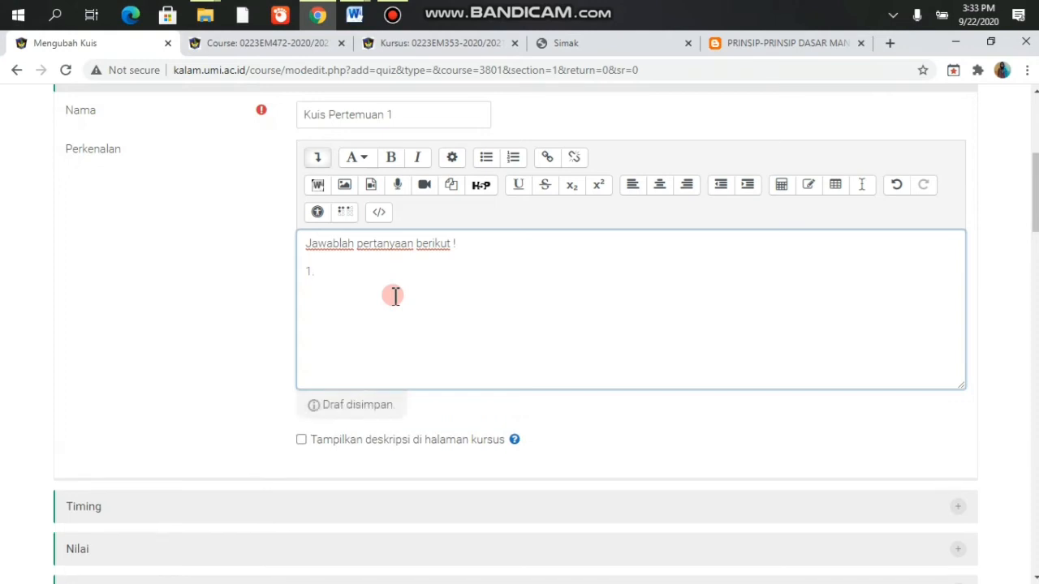
pyautogui.write(' sebut')
pyautogui.press('BackSpace')
pyautogui.press('BackSpace')
pyautogui.press('BackSpace')
pyautogui.press('BackSpace')
pyautogui.press('BackSpace')
pyautogui.press('BackSpace')
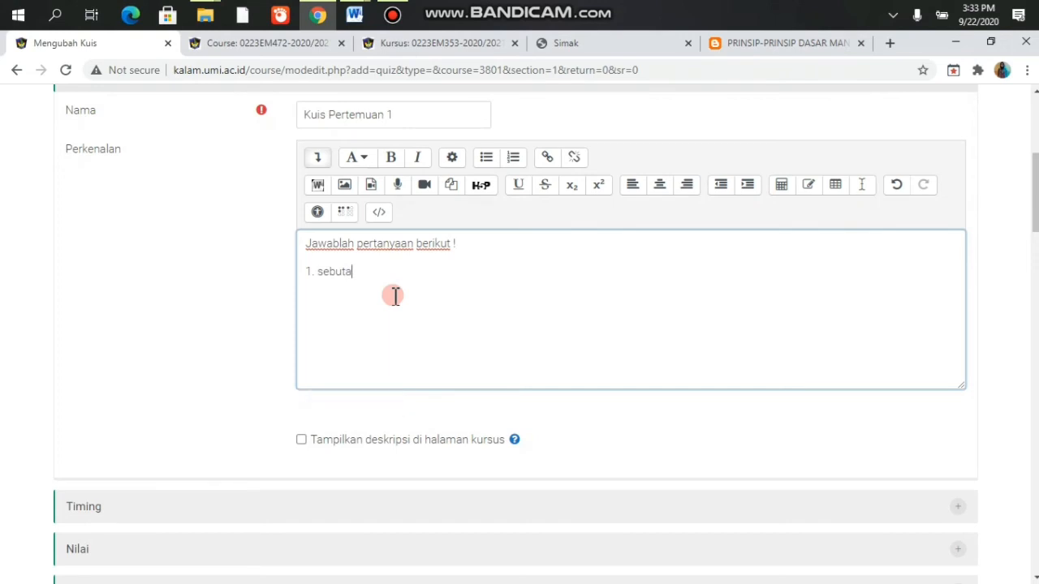
pyautogui.write('Jela')
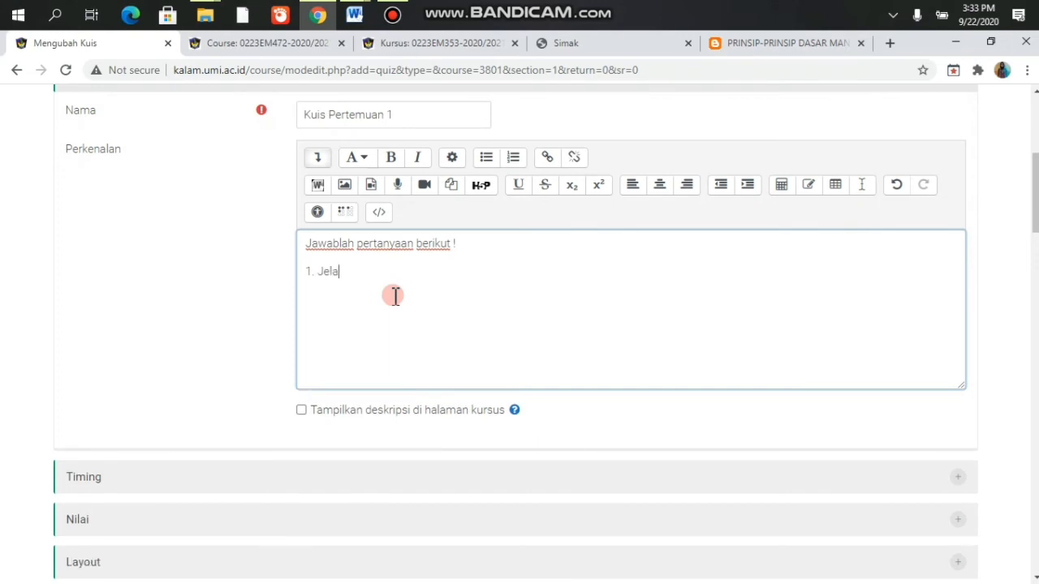
pyautogui.write('skan mengenai')
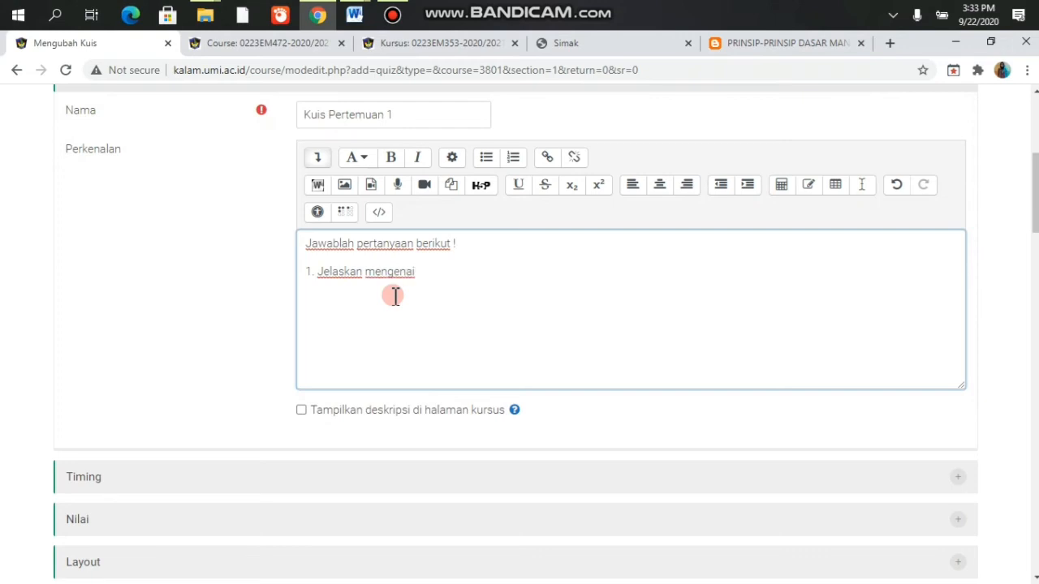
pyautogui.write('prinsip-prinsip manaje')
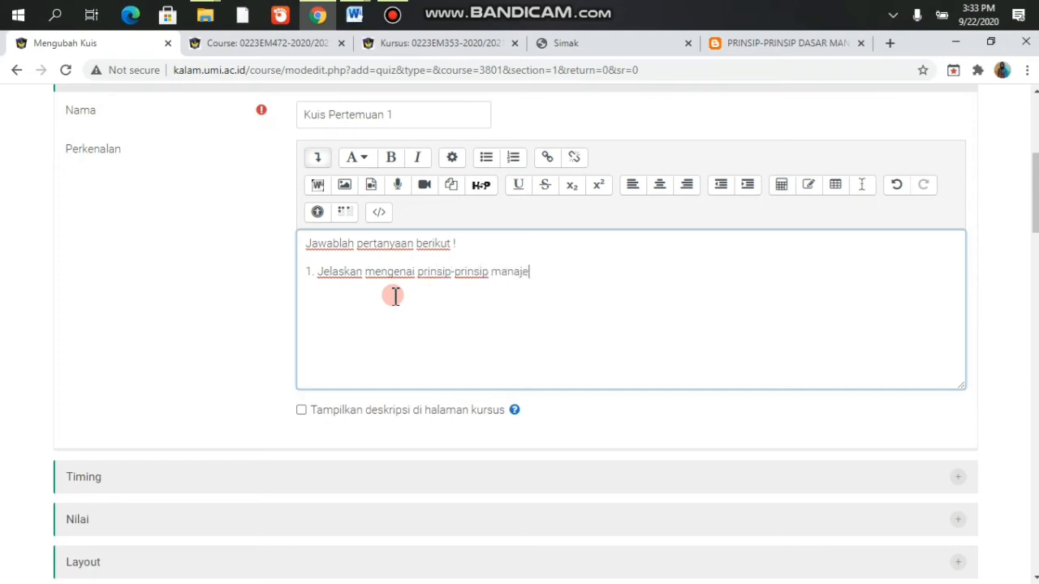
pyautogui.write('men risiko ')
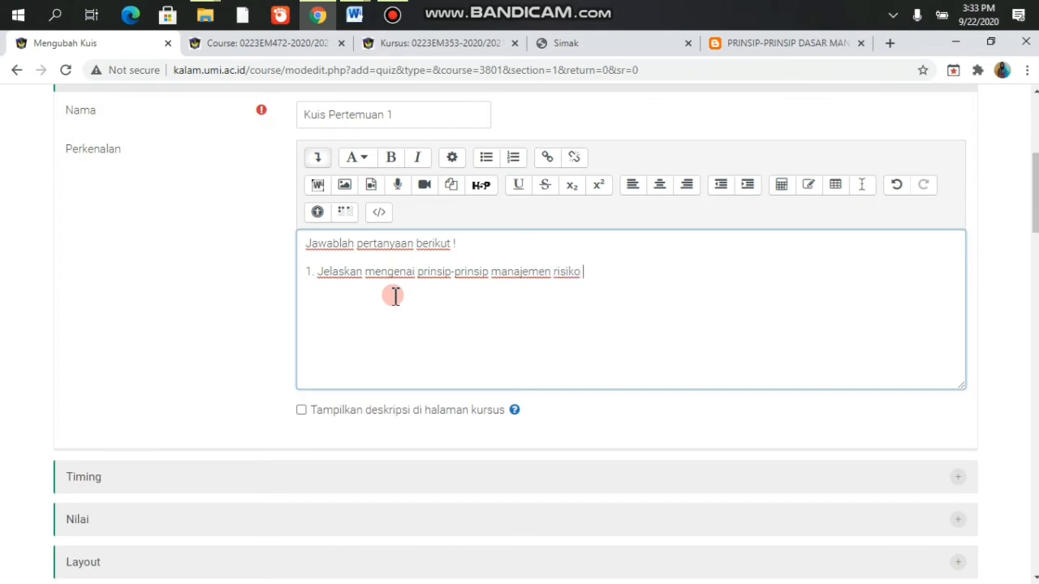
pyautogui.write('yang kamu ketah')
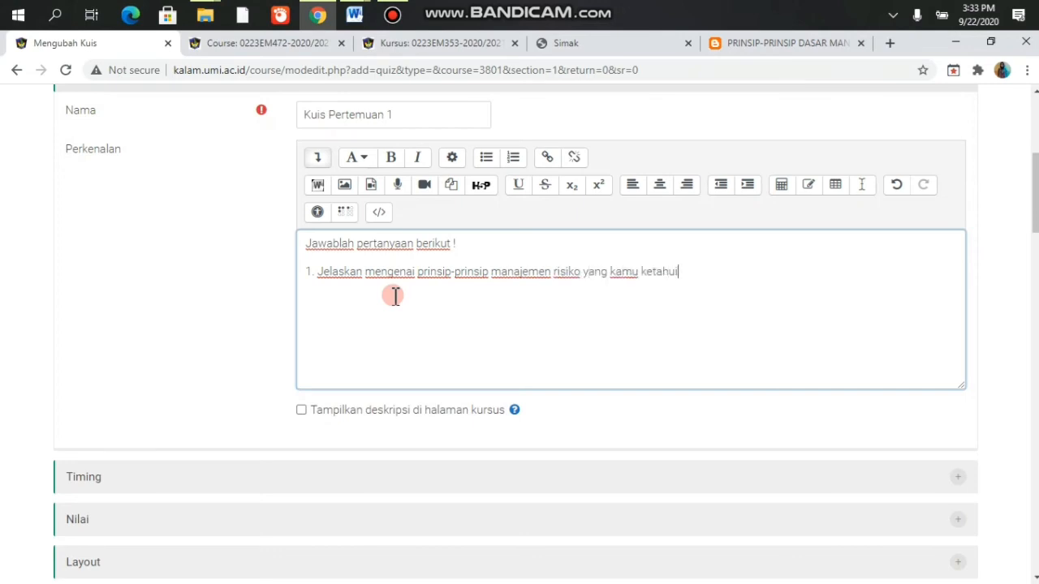
pyautogui.write('ui')
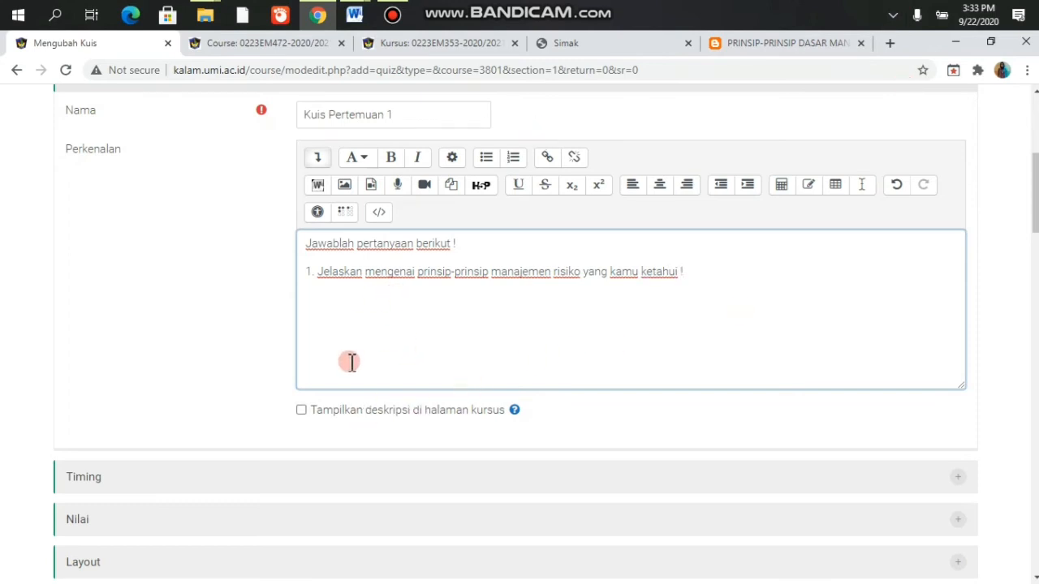
# Step: Enable showing the quiz description on the course page and expand the Timing settings
pyautogui.click(301, 411)
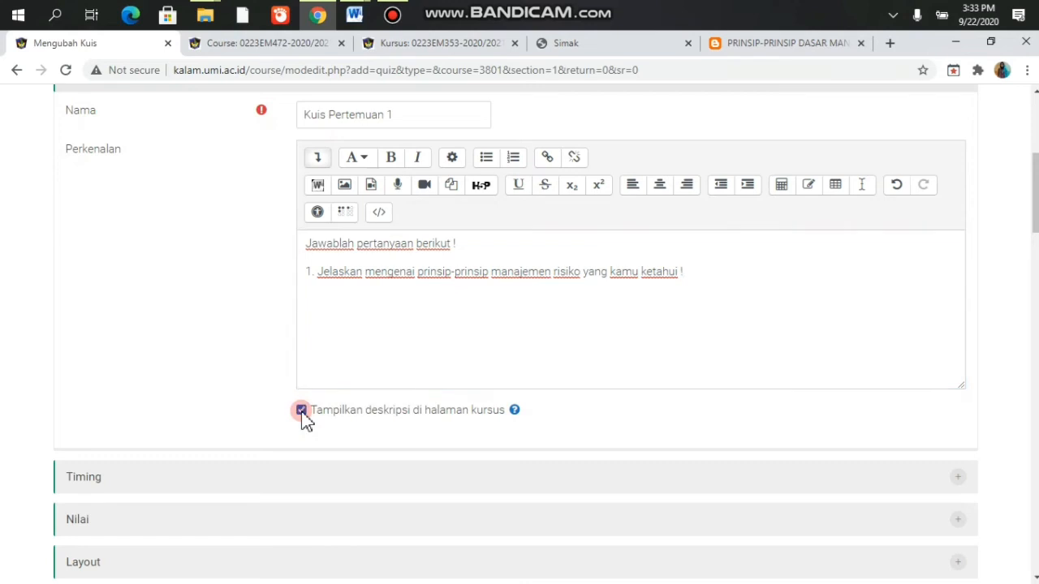
pyautogui.scroll(-2, 590, 349)
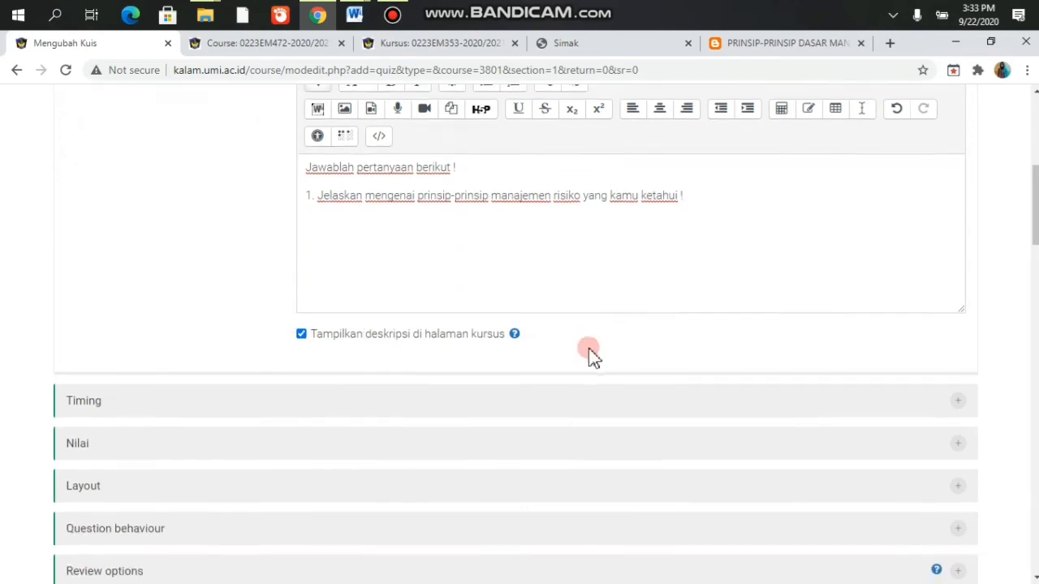
pyautogui.click(391, 336)
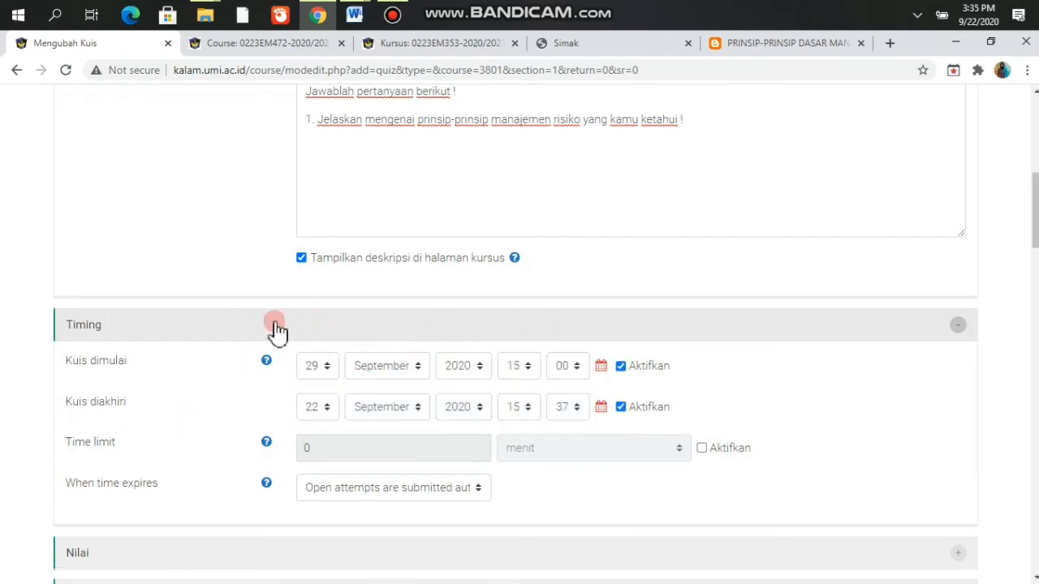
# Step: Set the quiz start (Kuis dimulai) to 29 September 2020 at 15:15
pyautogui.click(327, 370)
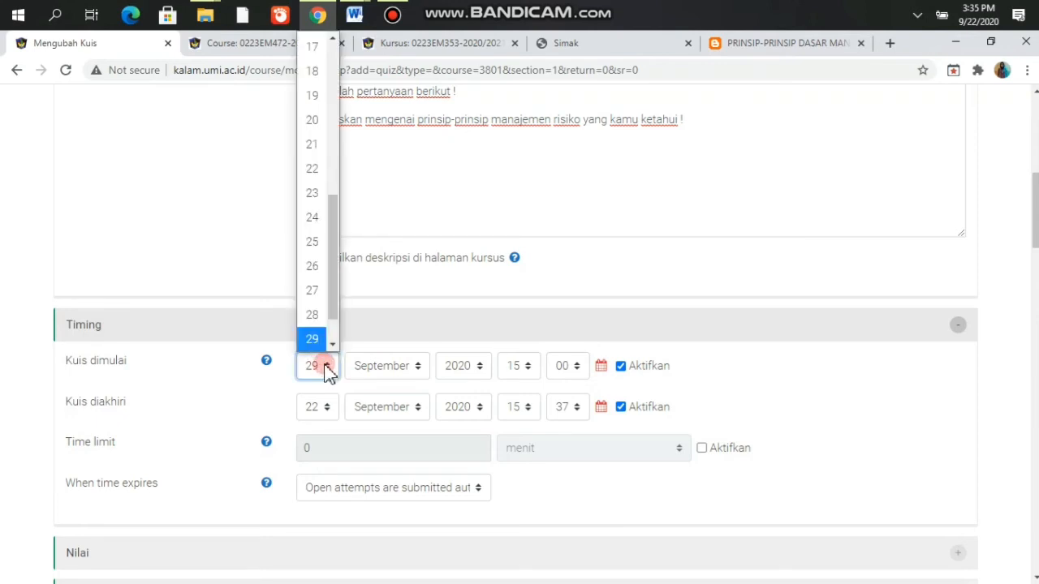
pyautogui.click(327, 371)
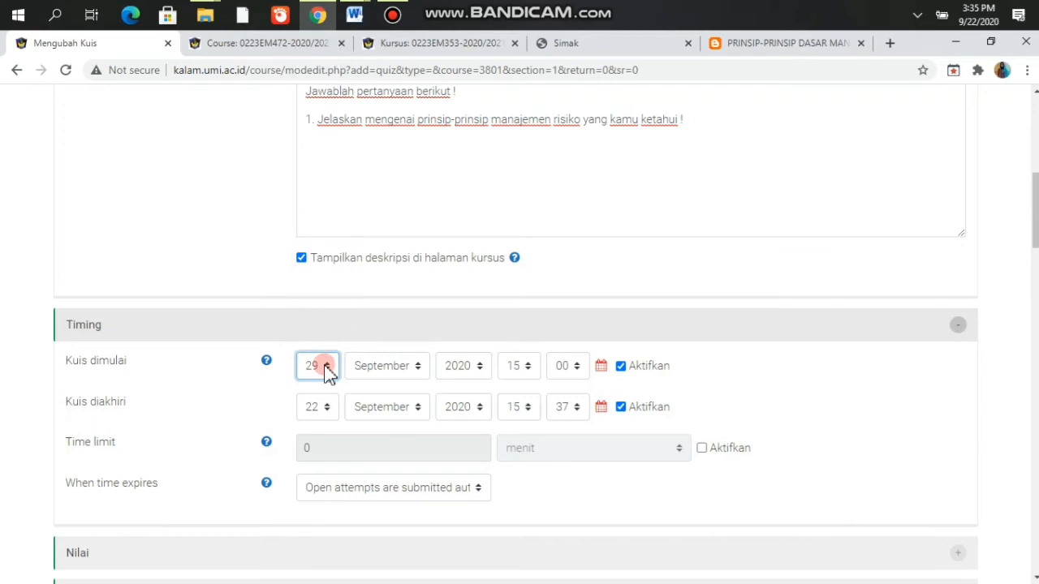
pyautogui.click(528, 369)
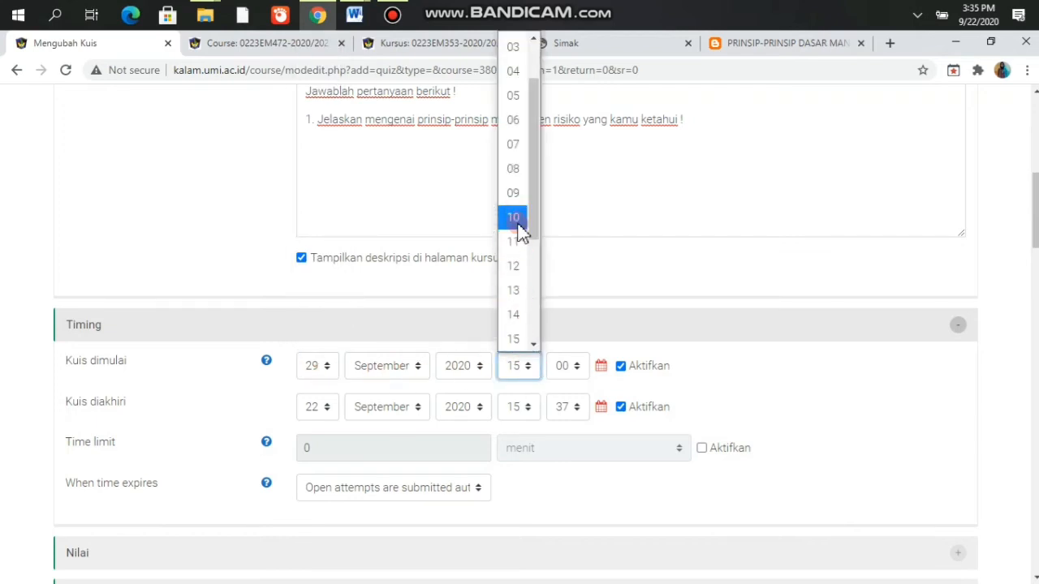
pyautogui.click(522, 340)
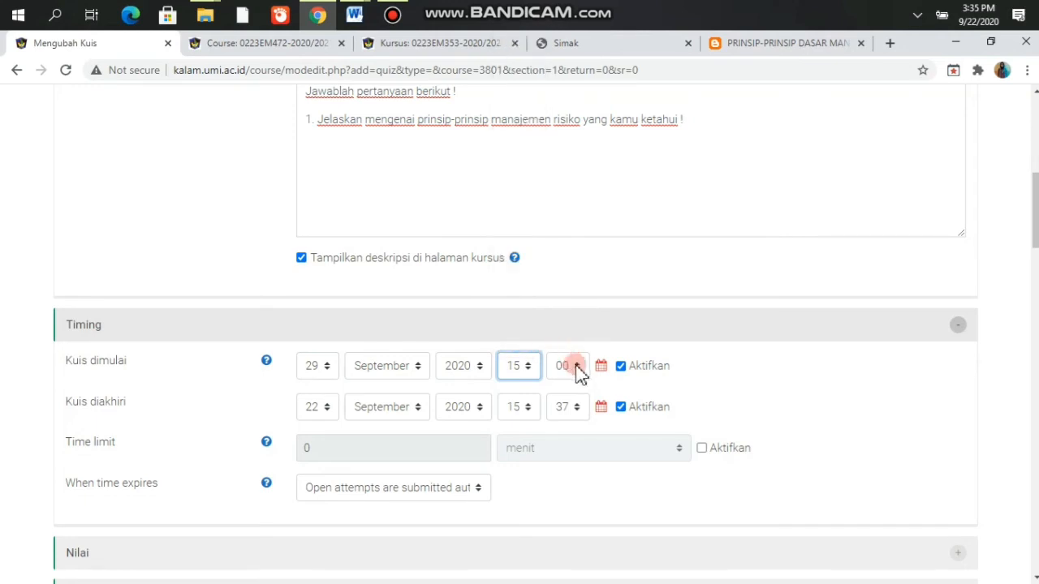
pyautogui.click(577, 369)
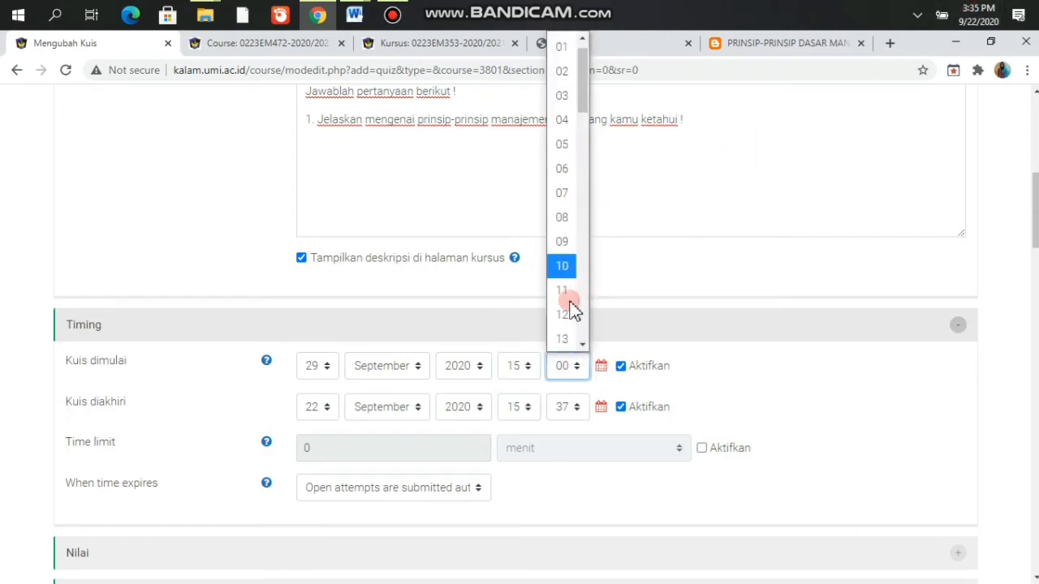
pyautogui.scroll(-2, 566, 329)
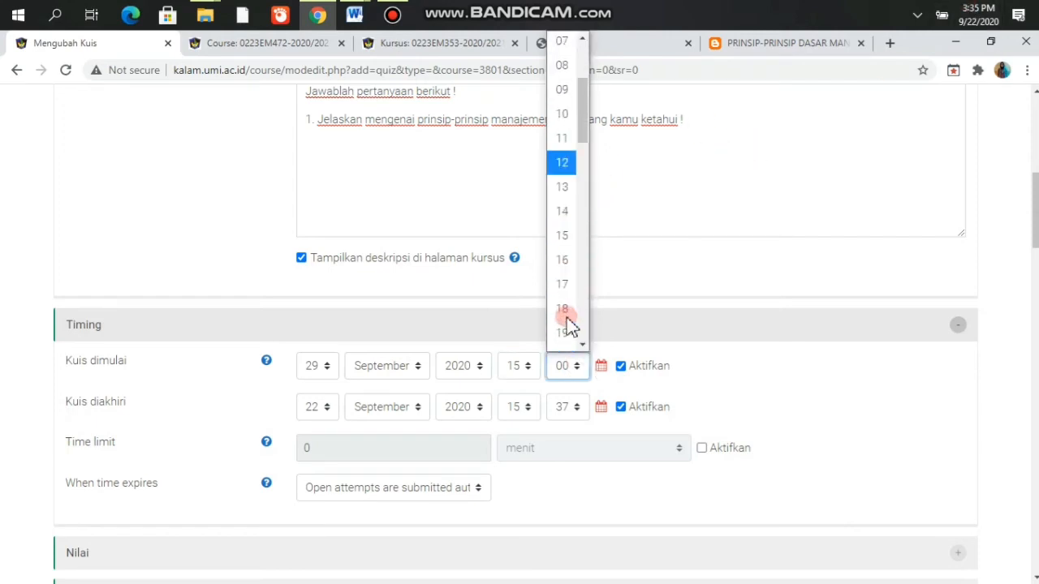
pyautogui.click(570, 235)
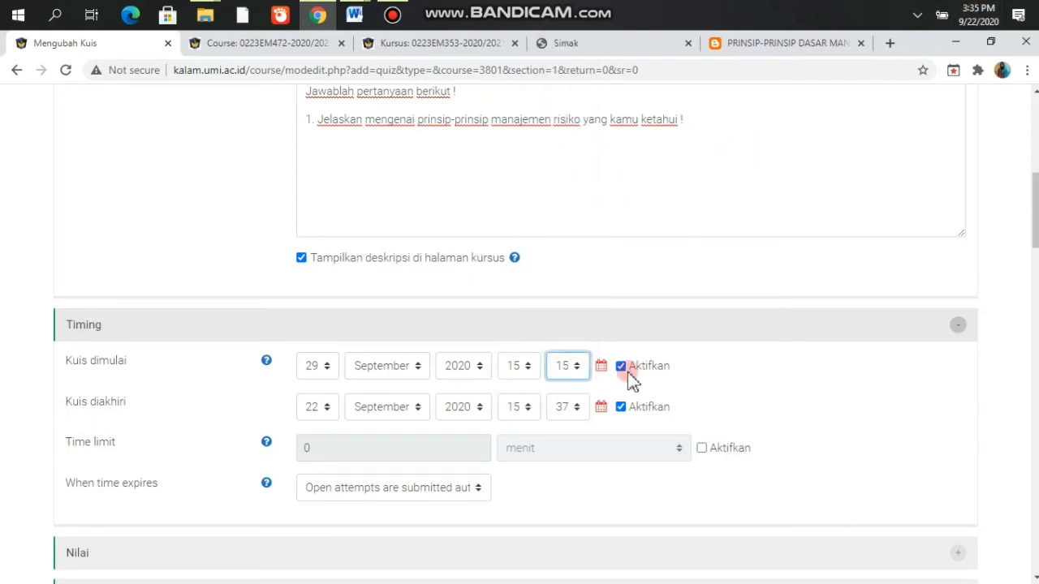
pyautogui.click(707, 371)
# Step: Set the quiz end (Kuis diakhiri) to 29 September 2020 at 16:00
pyautogui.click(324, 408)
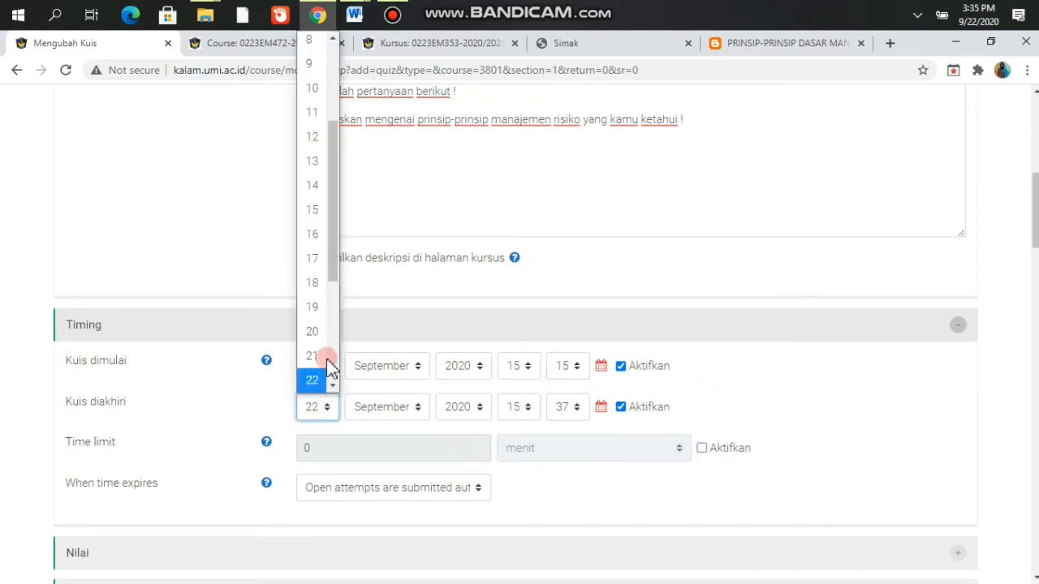
pyautogui.scroll(-2, 328, 361)
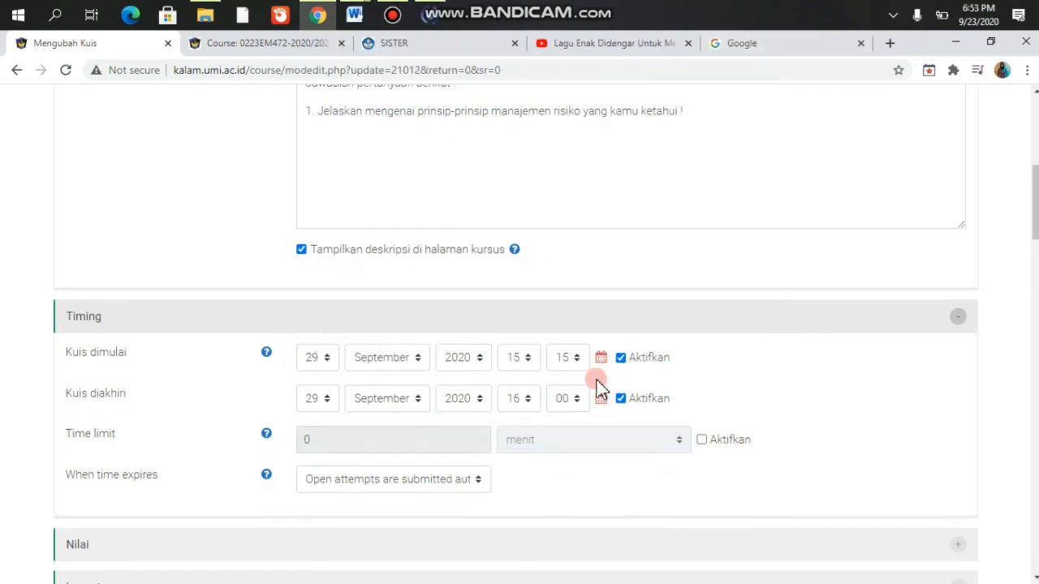
pyautogui.click(529, 396)
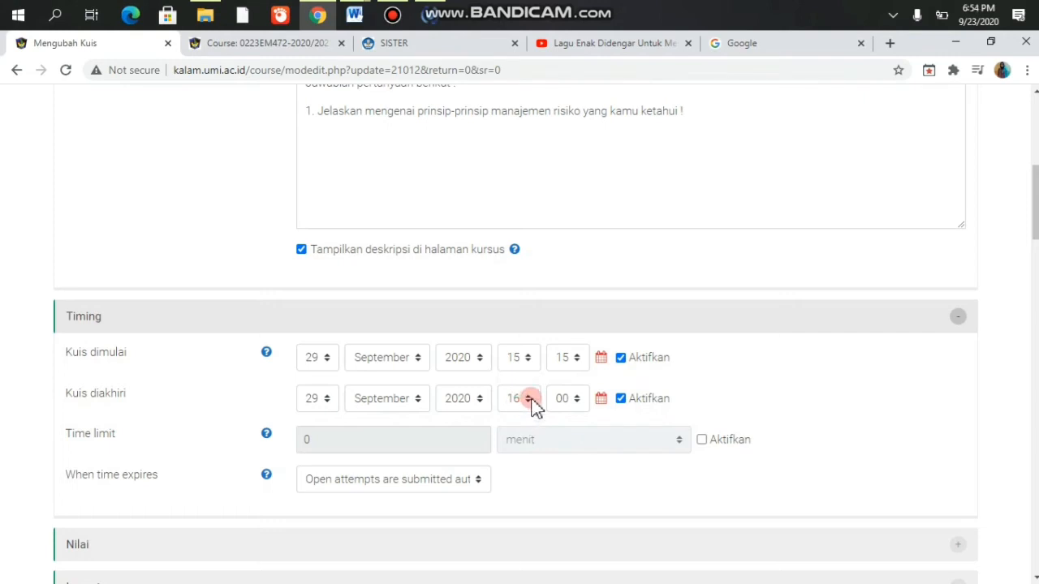
pyautogui.click(529, 400)
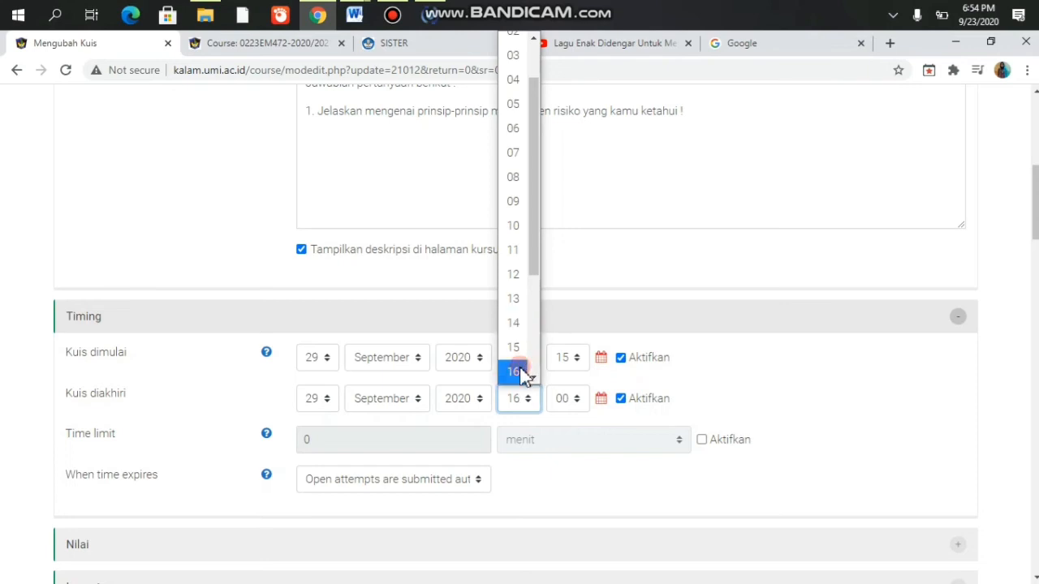
pyautogui.click(516, 372)
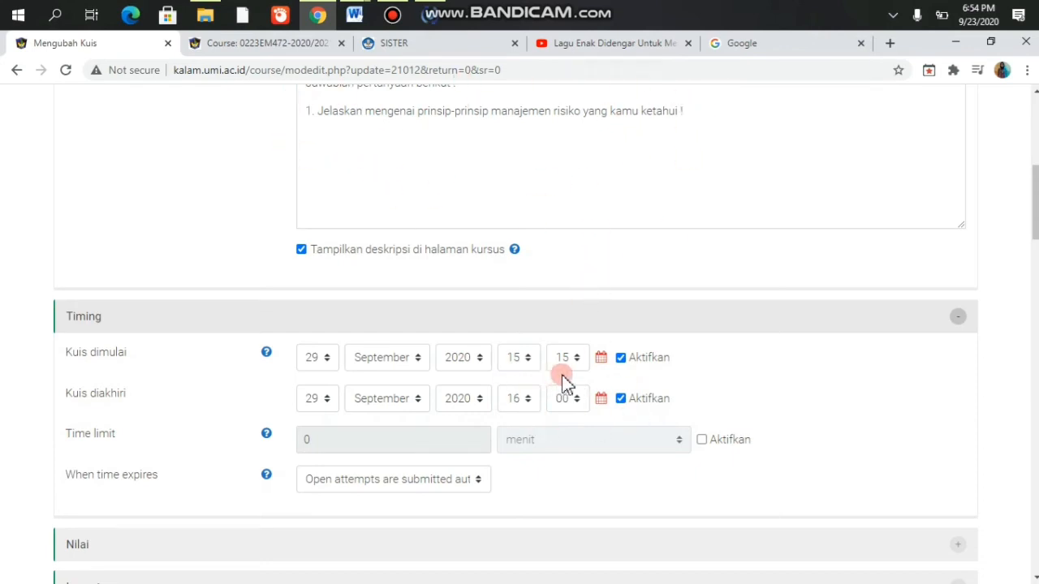
# Step: Enable the quiz time limit and set it to 10 menit
pyautogui.scroll(-1, 625, 378)
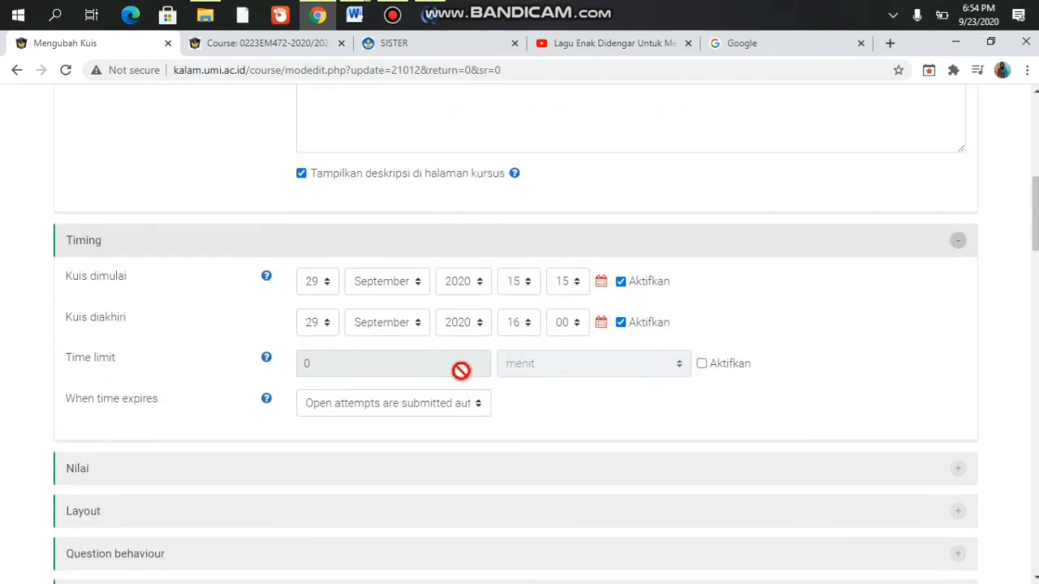
pyautogui.click(704, 370)
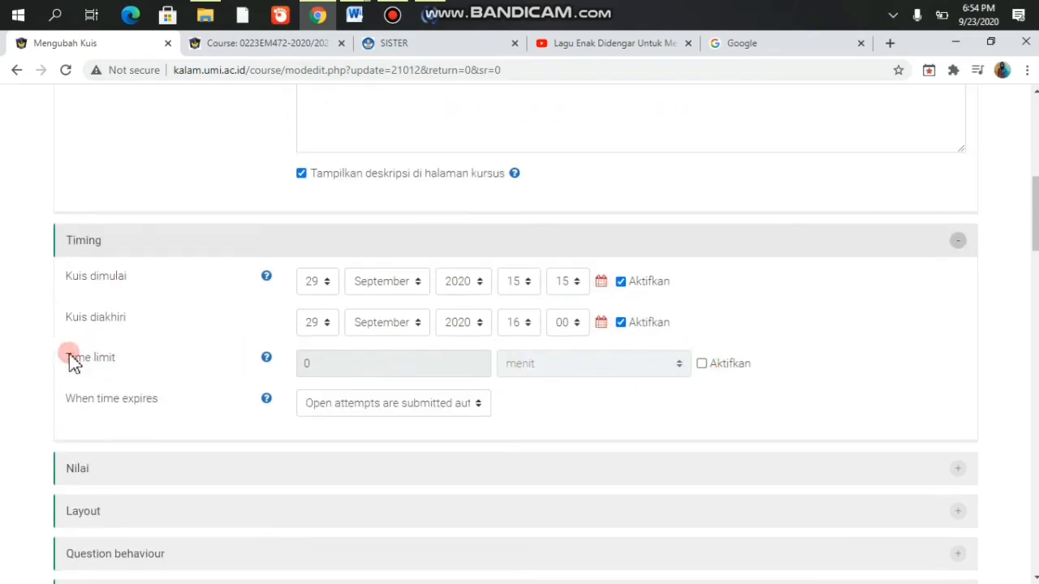
pyautogui.click(702, 365)
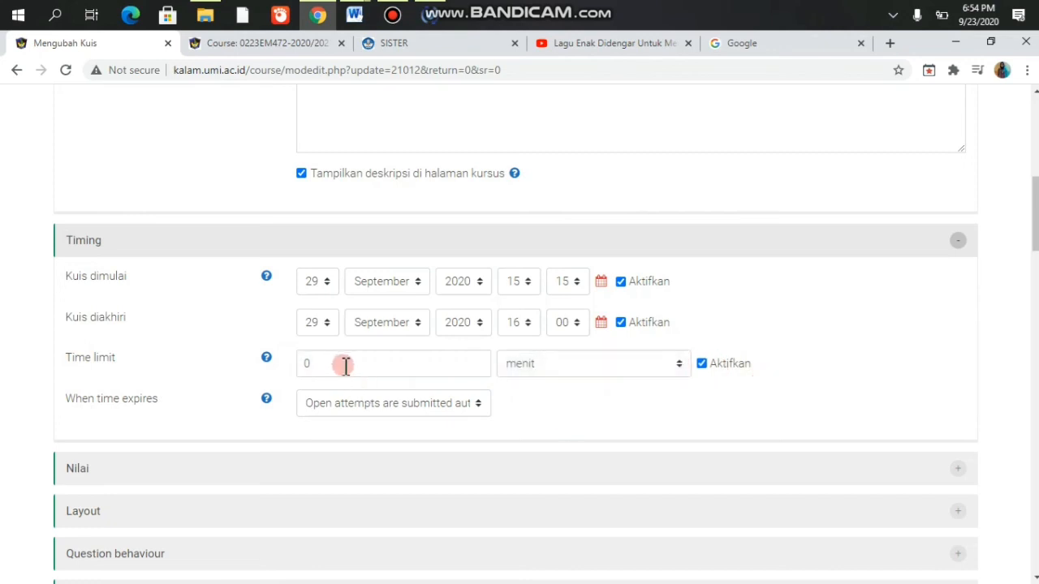
pyautogui.click(346, 366)
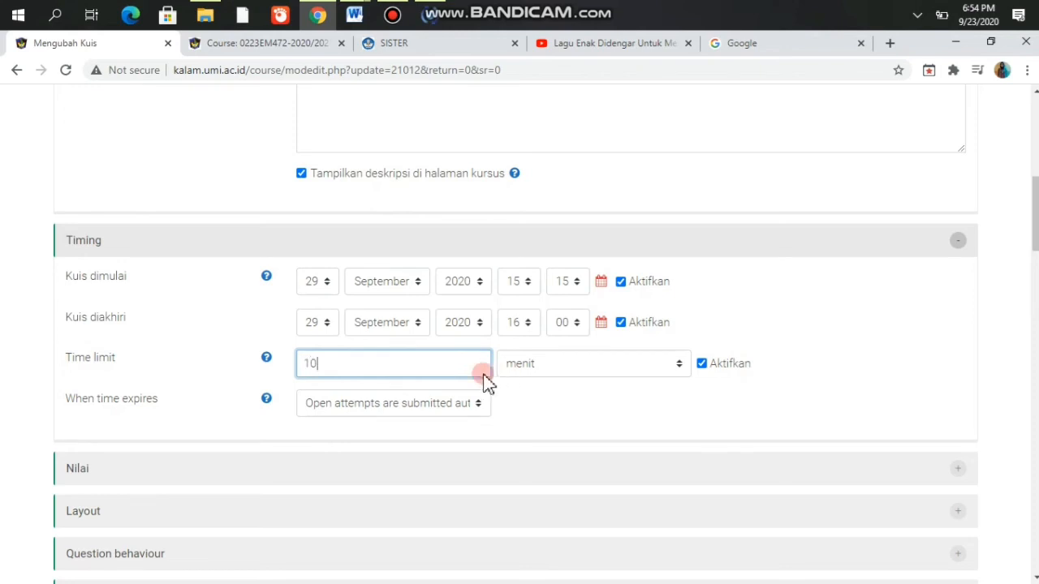
pyautogui.click(706, 315)
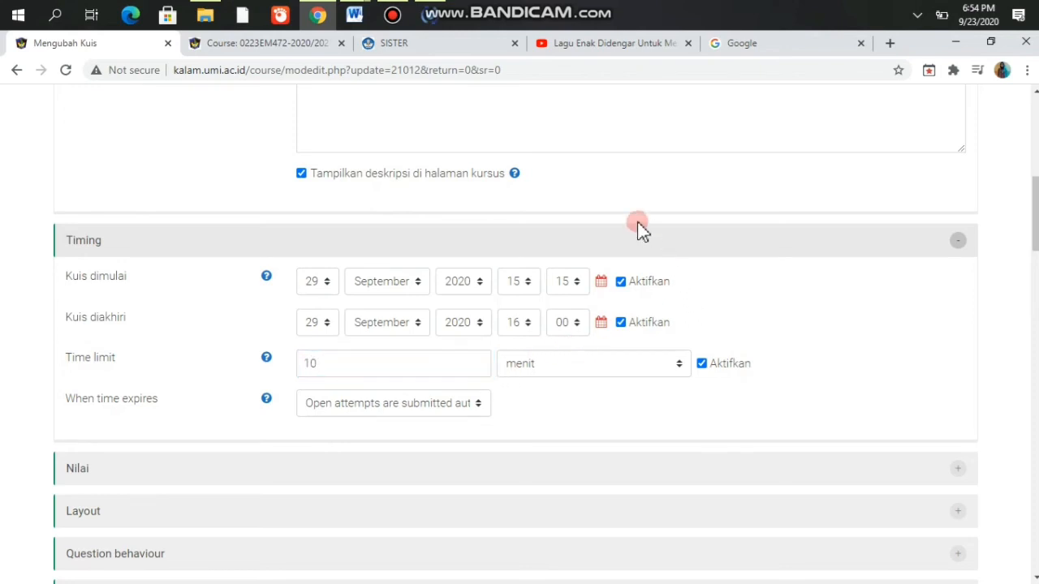
# Step: Check the available options for when the quiz time expires, keeping automatic submission of open attempts
pyautogui.scroll(2, 638, 220)
pyautogui.scroll(-2, 638, 220)
pyautogui.click(470, 406)
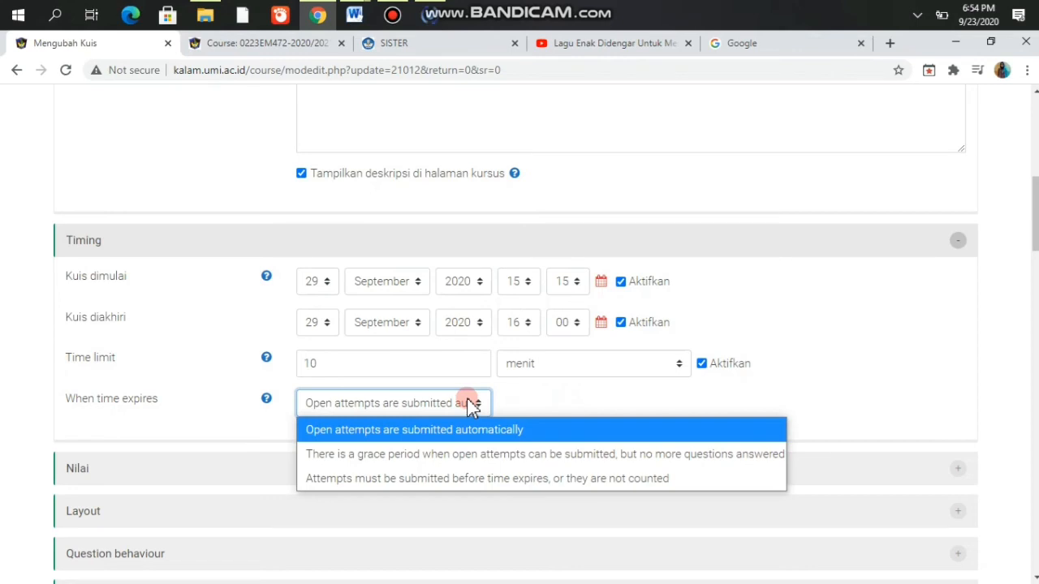
pyautogui.click(473, 406)
pyautogui.scroll(-1, 580, 414)
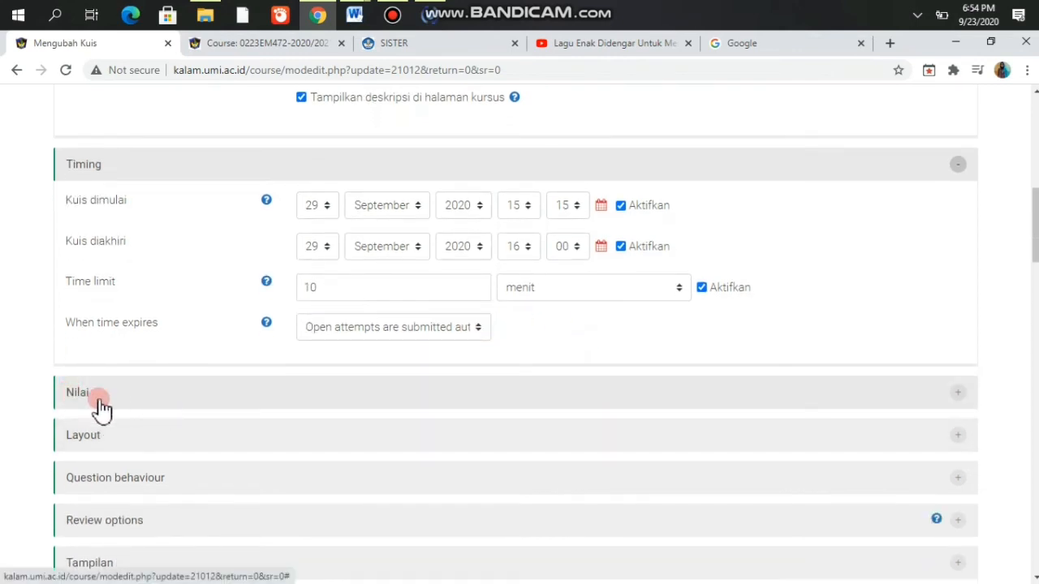
# Step: In the Nilai settings, set Nilai untuk lulus to 100 and Percobaan menjawab diperbolehkan to 2
pyautogui.click(366, 398)
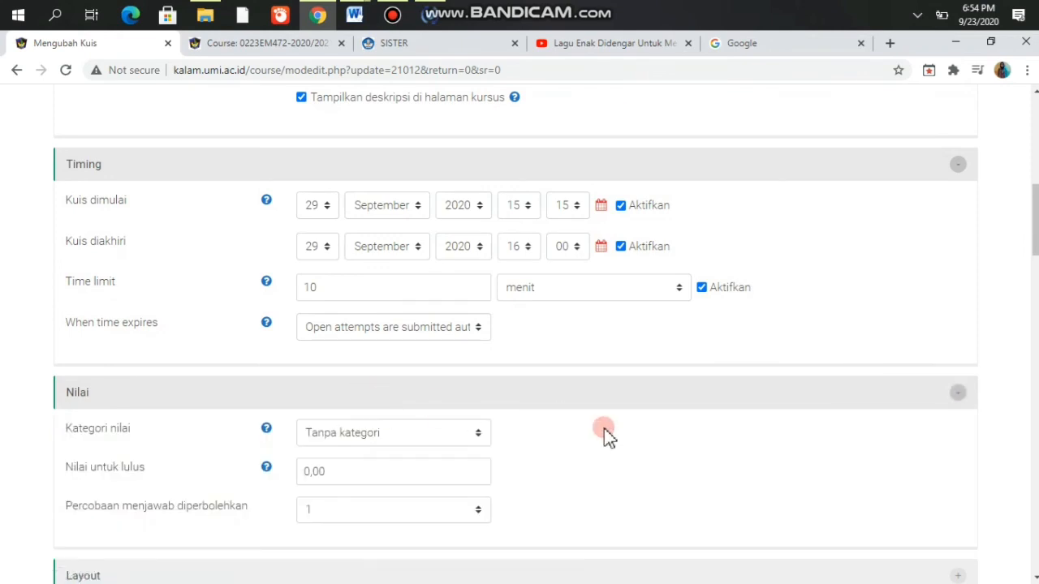
pyautogui.scroll(-2, 604, 430)
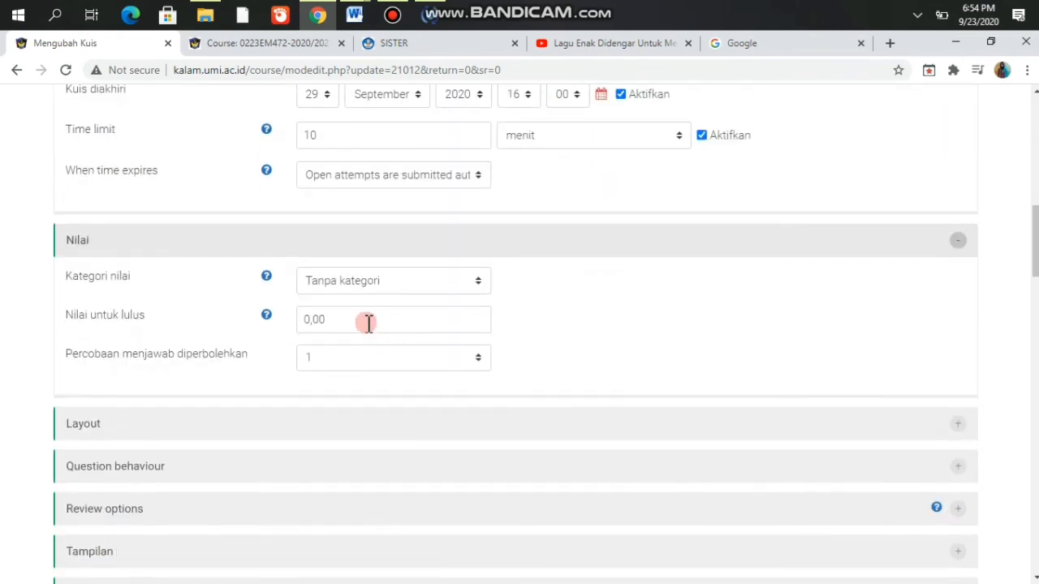
pyautogui.click(368, 323)
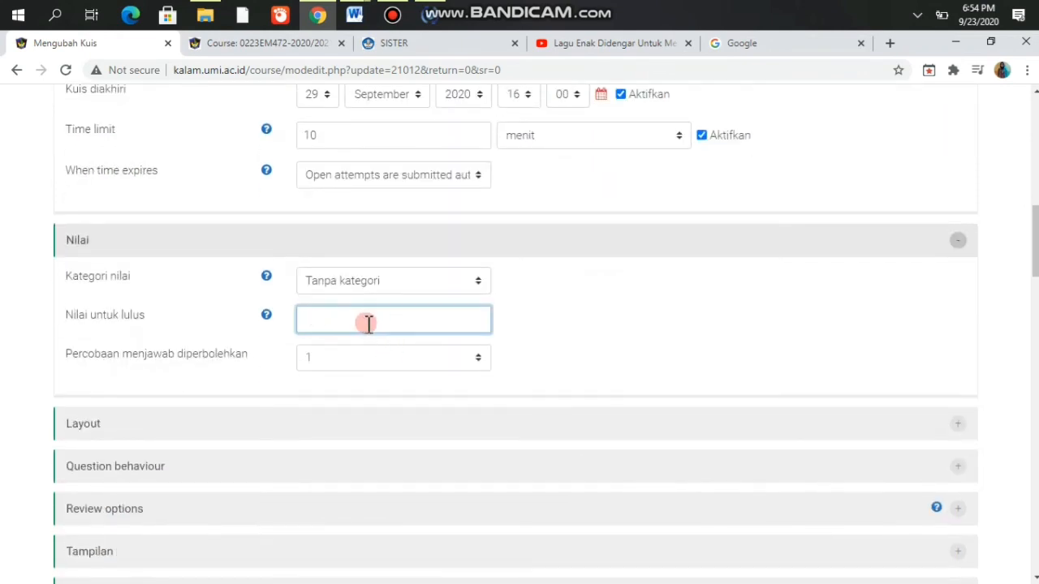
pyautogui.click(661, 314)
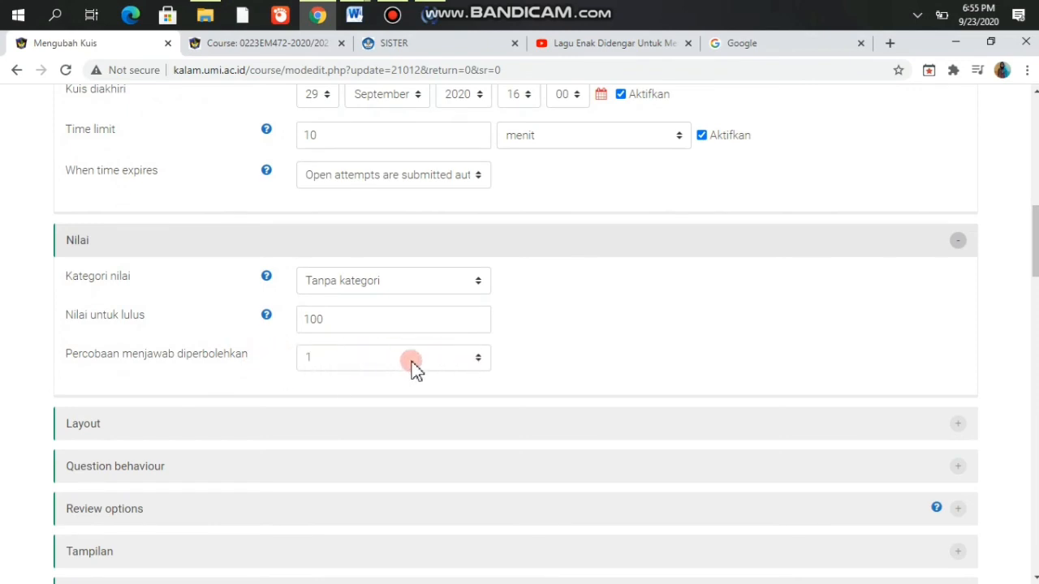
pyautogui.click(468, 362)
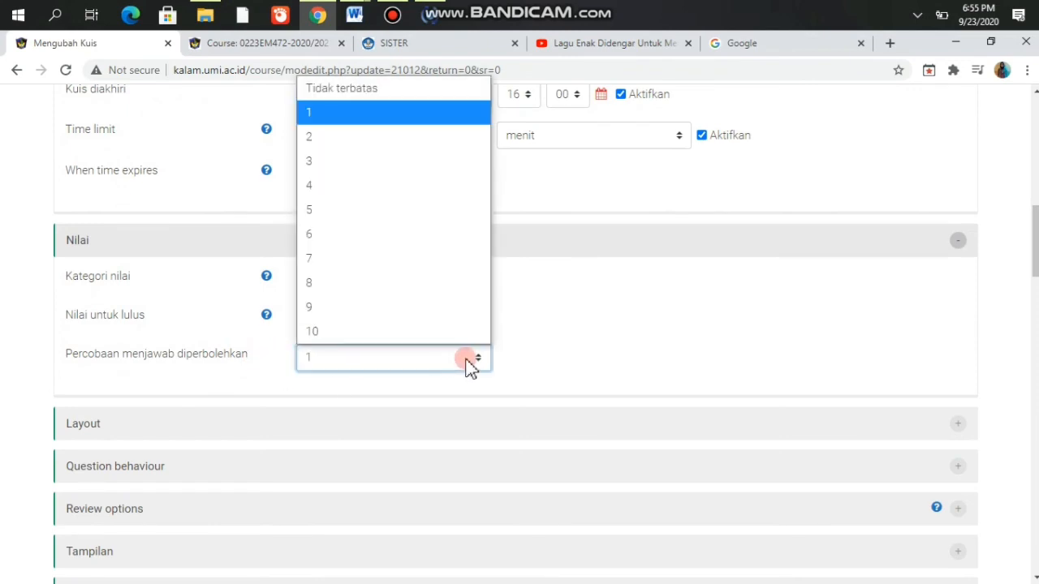
pyautogui.click(410, 142)
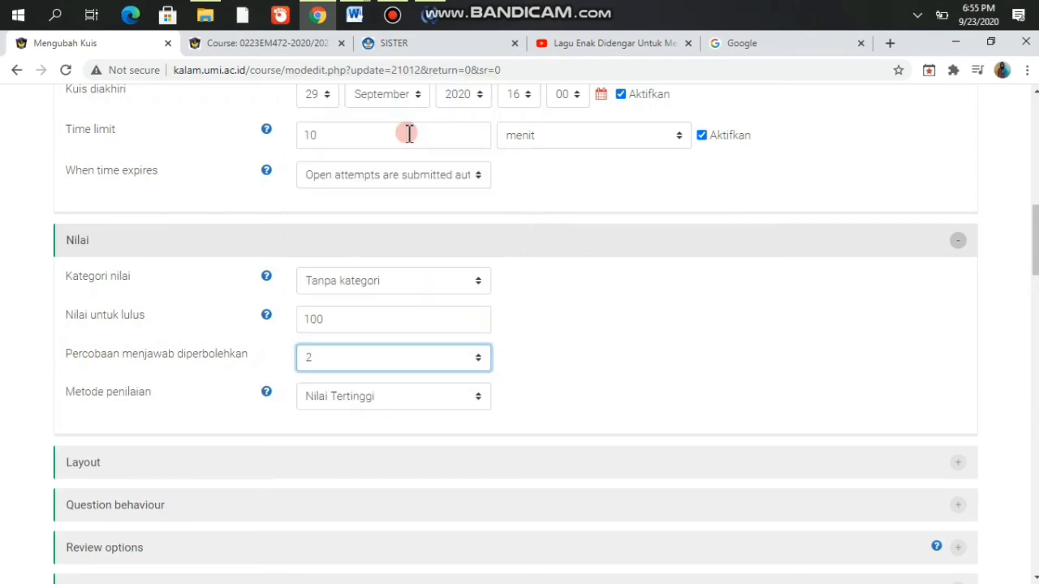
pyautogui.click(553, 362)
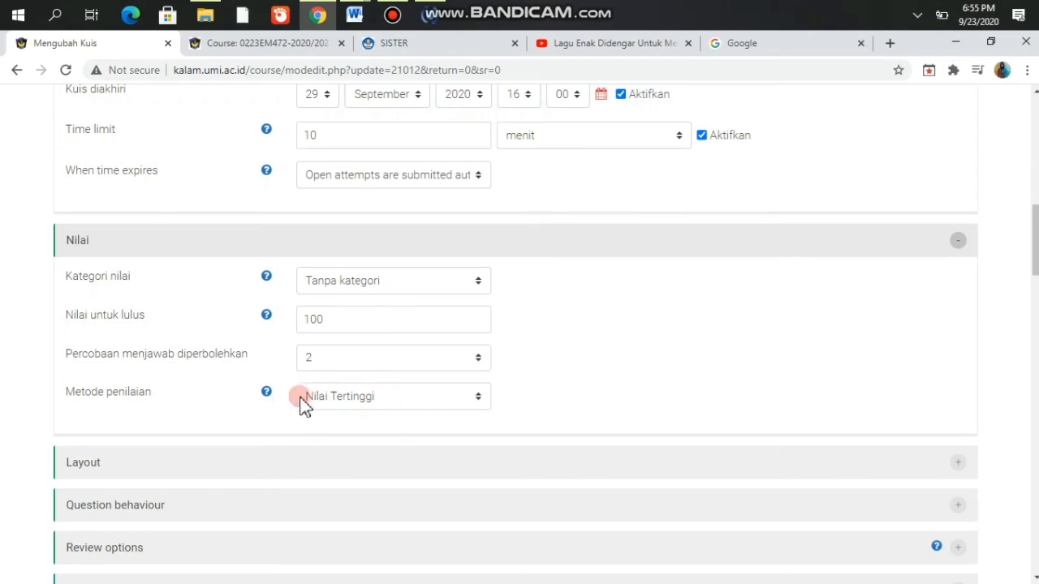
# Step: Try limiting the allowed quiz attempts to 1, and restore the setting to 2
pyautogui.click(440, 362)
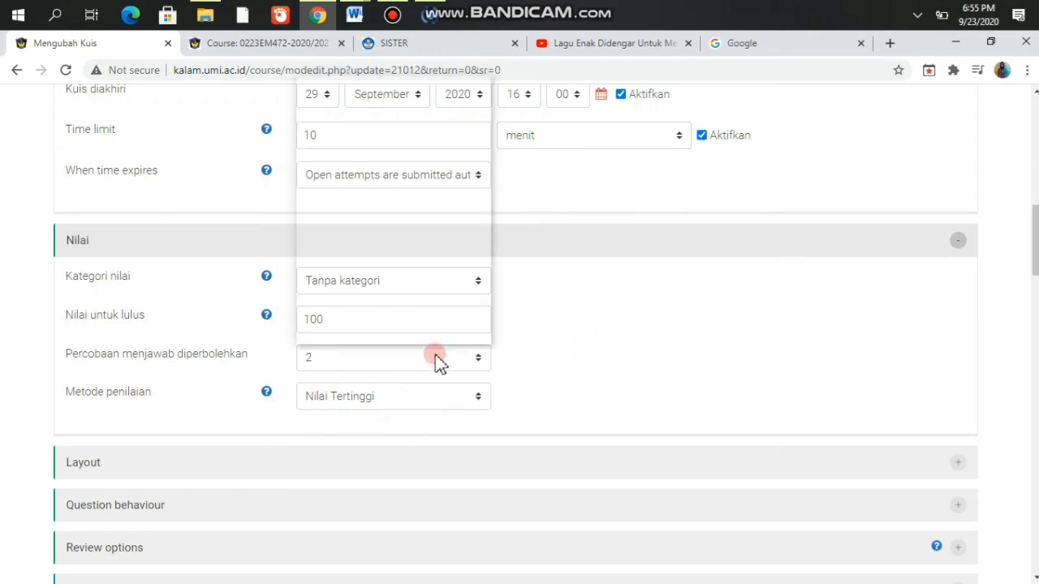
pyautogui.click(388, 114)
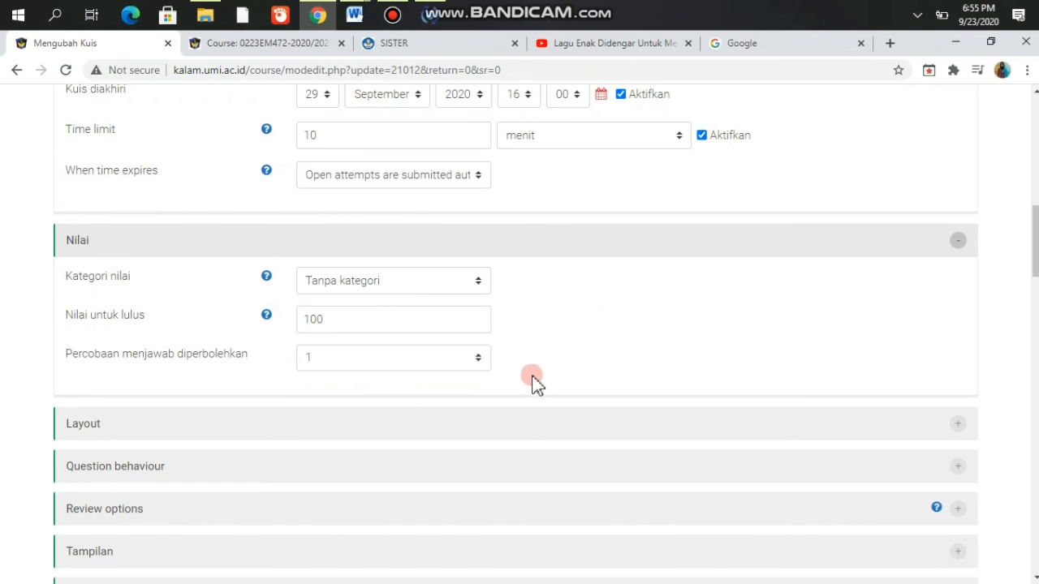
pyautogui.click(452, 366)
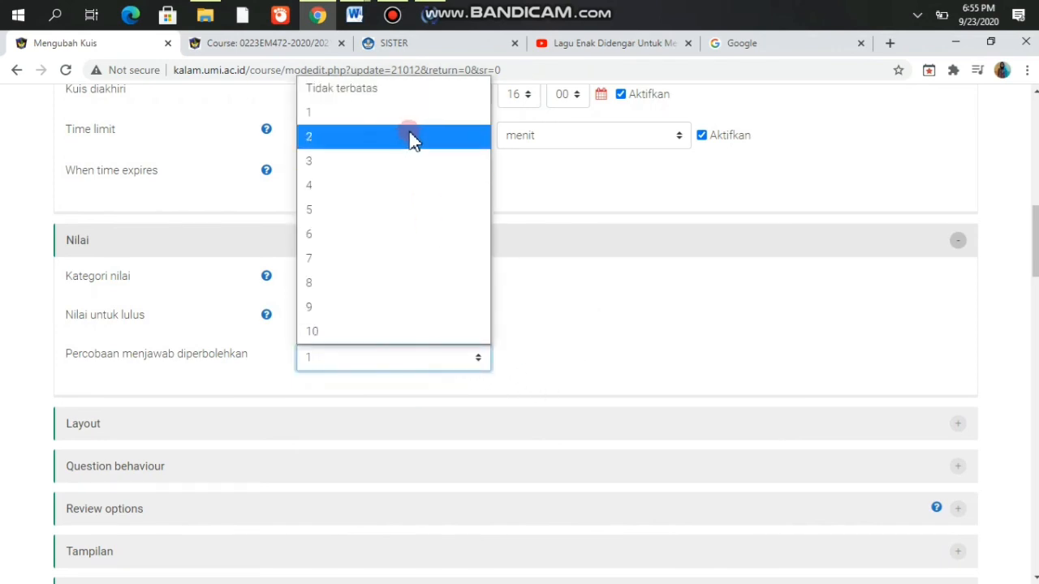
pyautogui.click(411, 137)
pyautogui.click(594, 297)
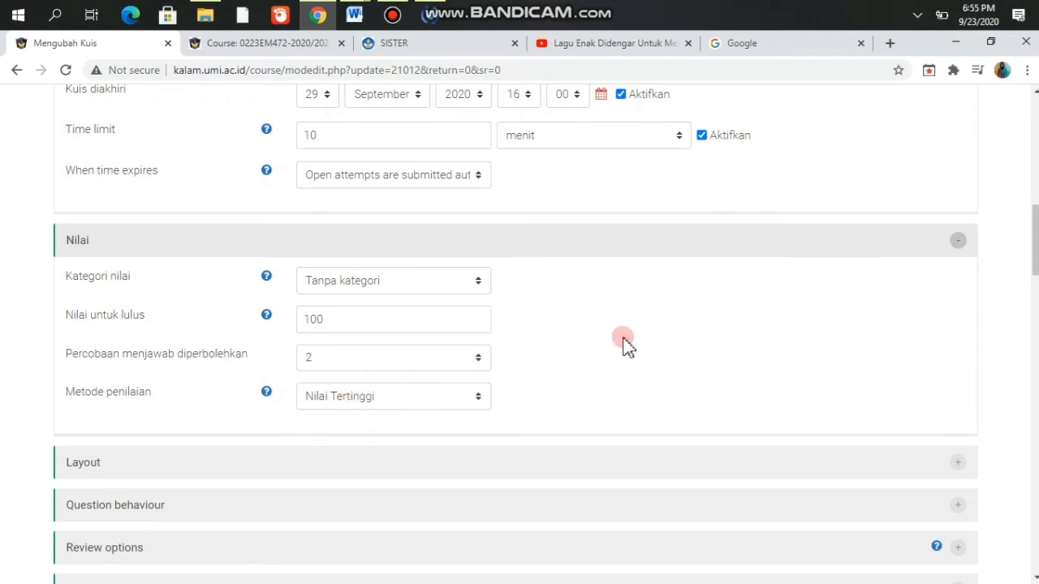
# Step: Review the quiz's timing and grade settings and the remaining collapsed sections of the form
pyautogui.scroll(-2, 626, 345)
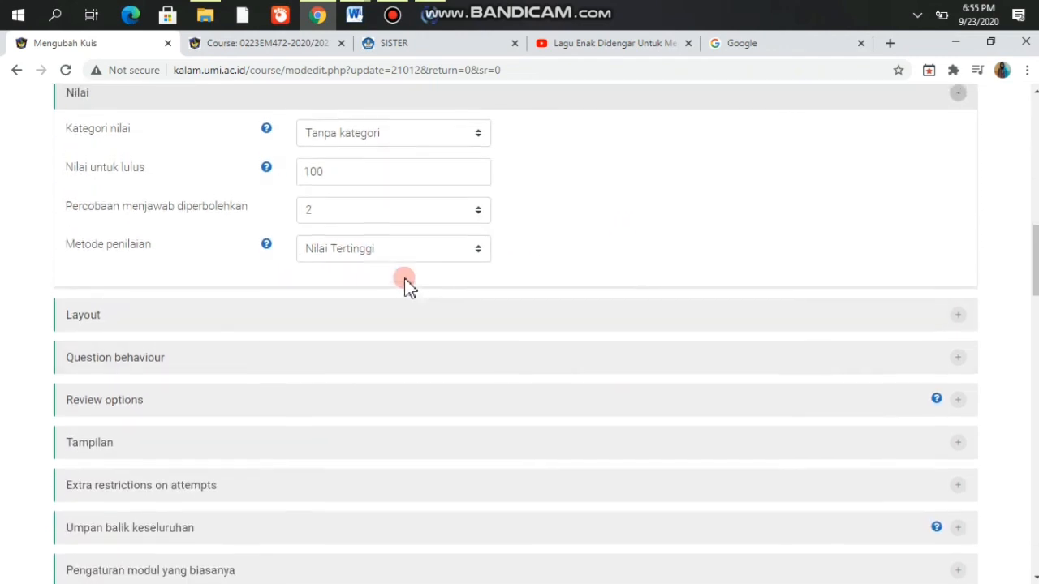
pyautogui.scroll(3, 409, 284)
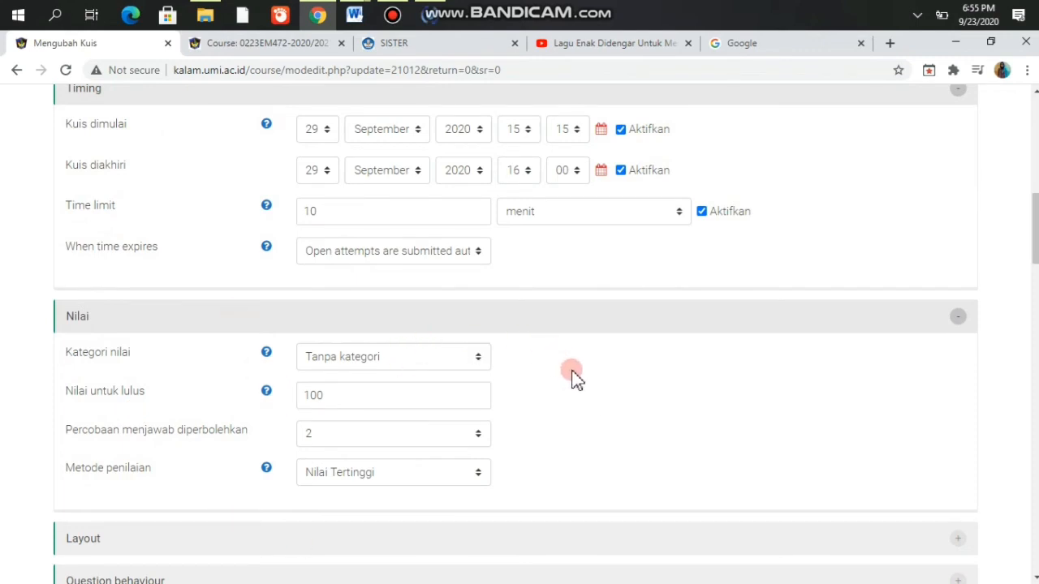
pyautogui.scroll(2, 564, 361)
pyautogui.scroll(-2, 573, 378)
pyautogui.scroll(-1, 381, 403)
pyautogui.scroll(-2, 382, 404)
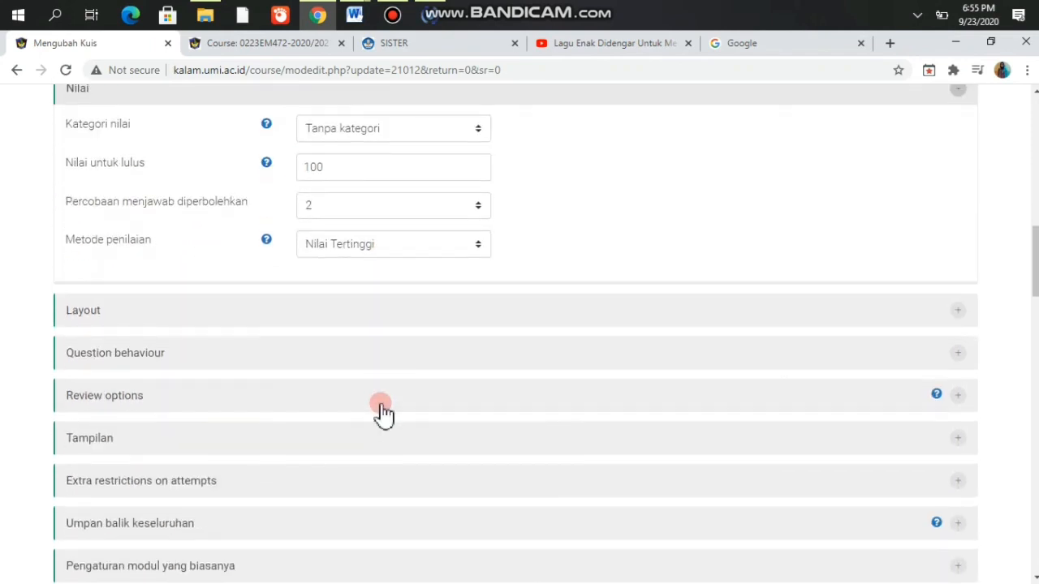
pyautogui.scroll(-3, 381, 403)
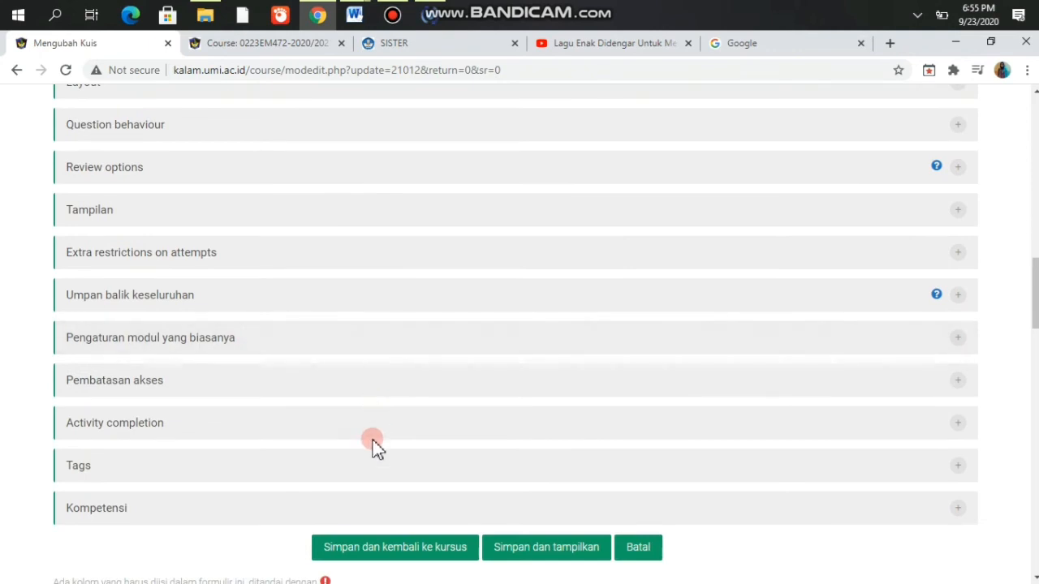
# Step: Save the quiz with Nilai untuk lulus reduced to 10 and return to the course page
pyautogui.click(385, 558)
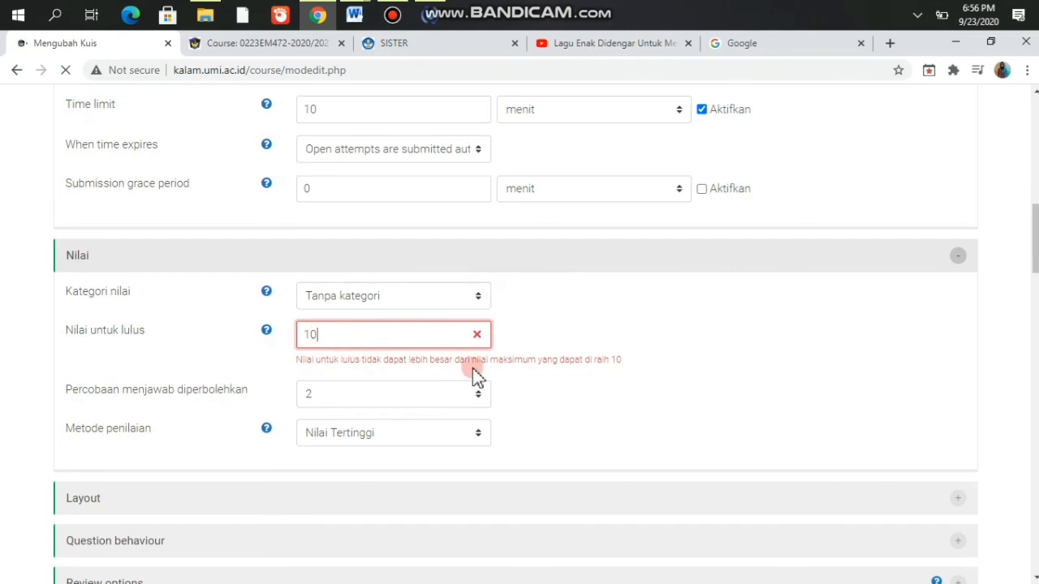
pyautogui.scroll(1, 575, 349)
pyautogui.click(577, 349)
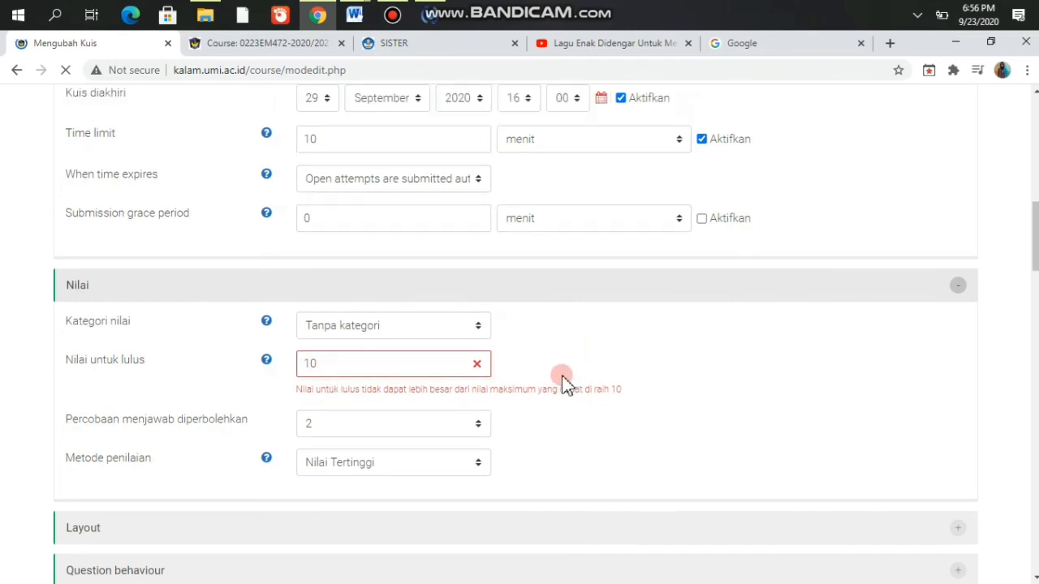
pyautogui.scroll(-3, 474, 354)
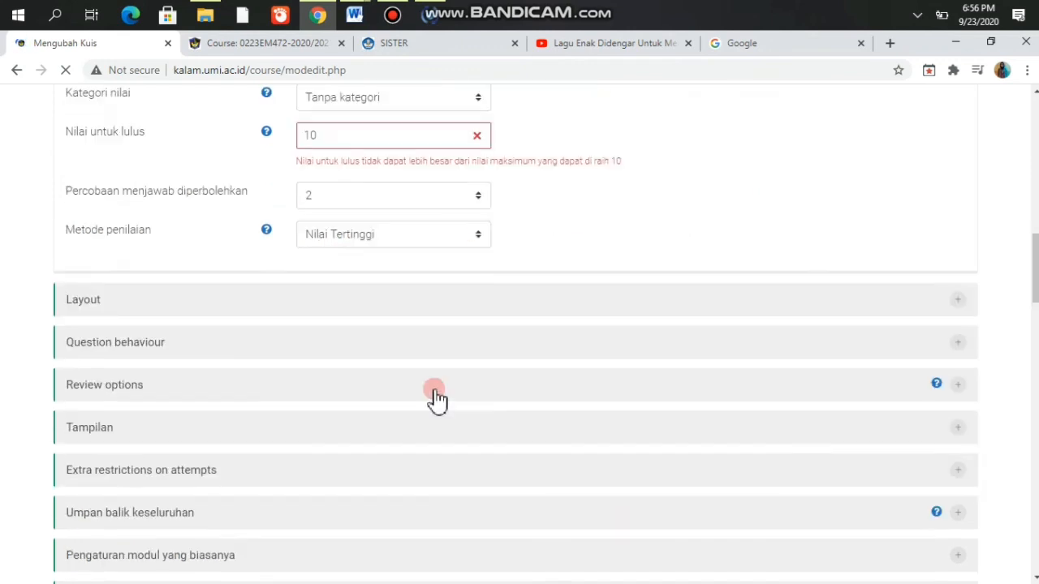
pyautogui.scroll(-6, 429, 405)
pyautogui.click(410, 315)
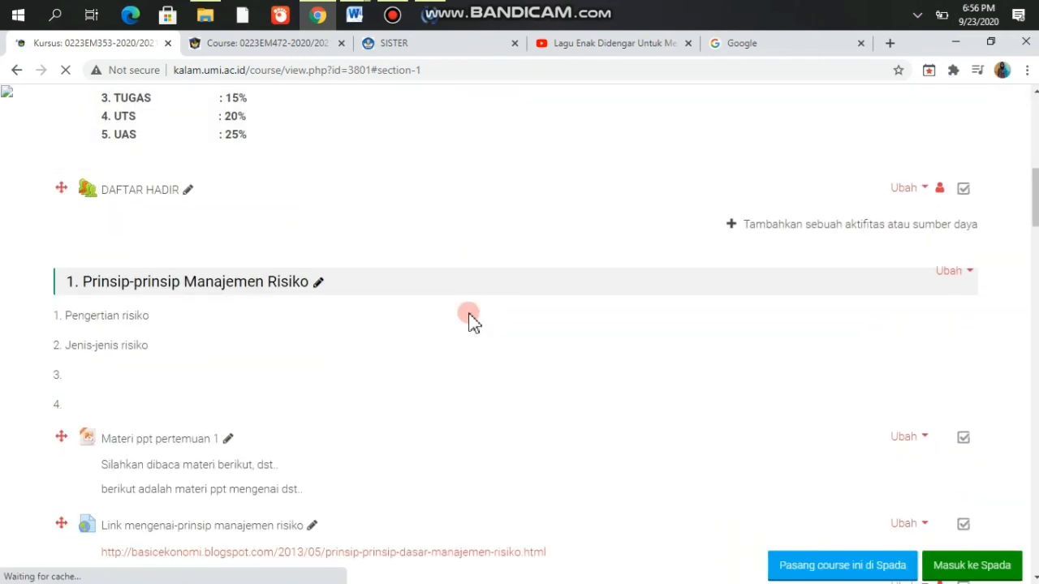
# Step: Open the activity and resource chooser for the first topic, examine the available types, and close it without adding anything
pyautogui.scroll(-3, 470, 318)
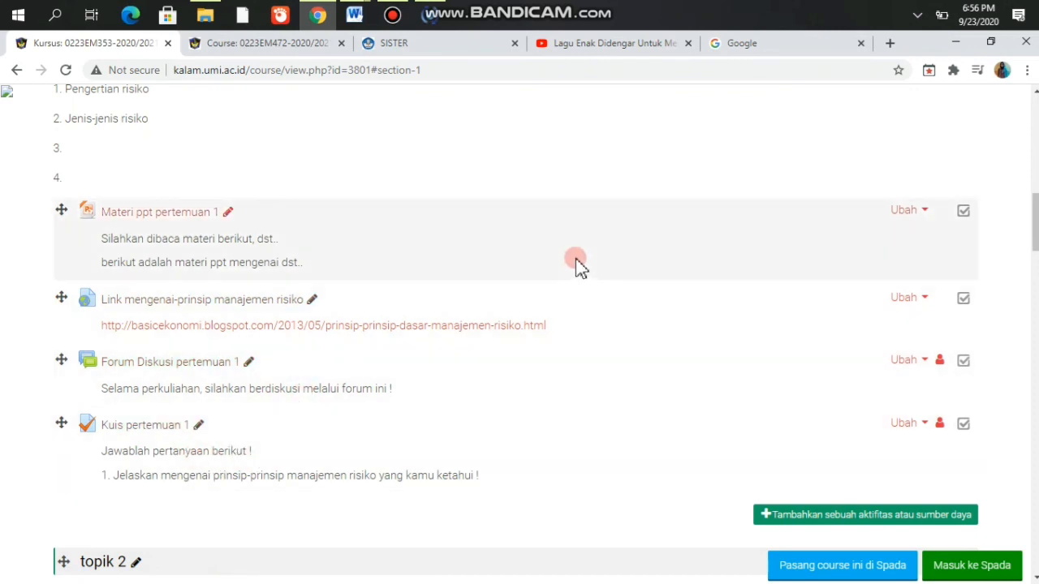
pyautogui.scroll(-1, 575, 262)
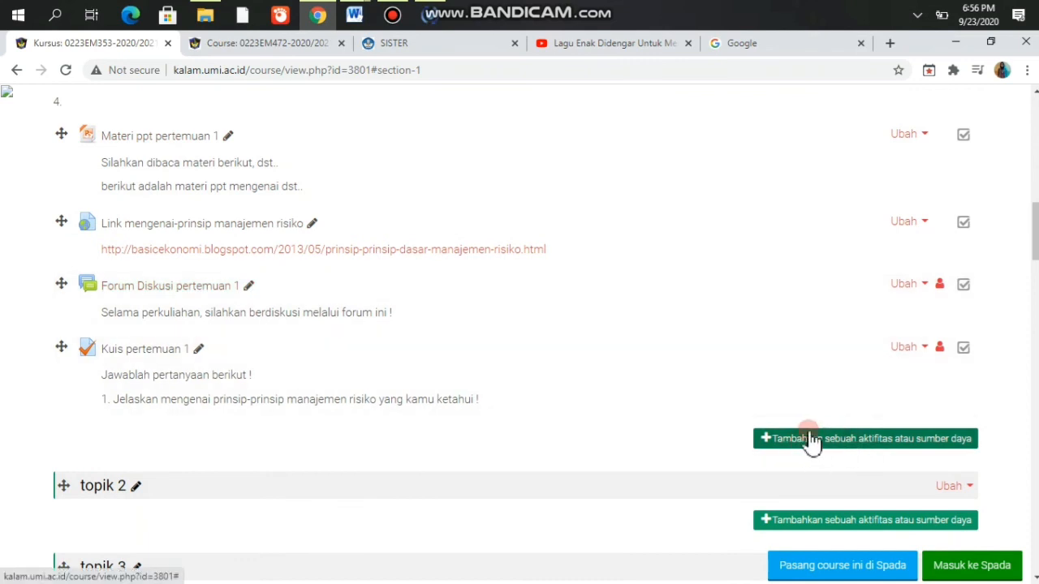
pyautogui.click(859, 442)
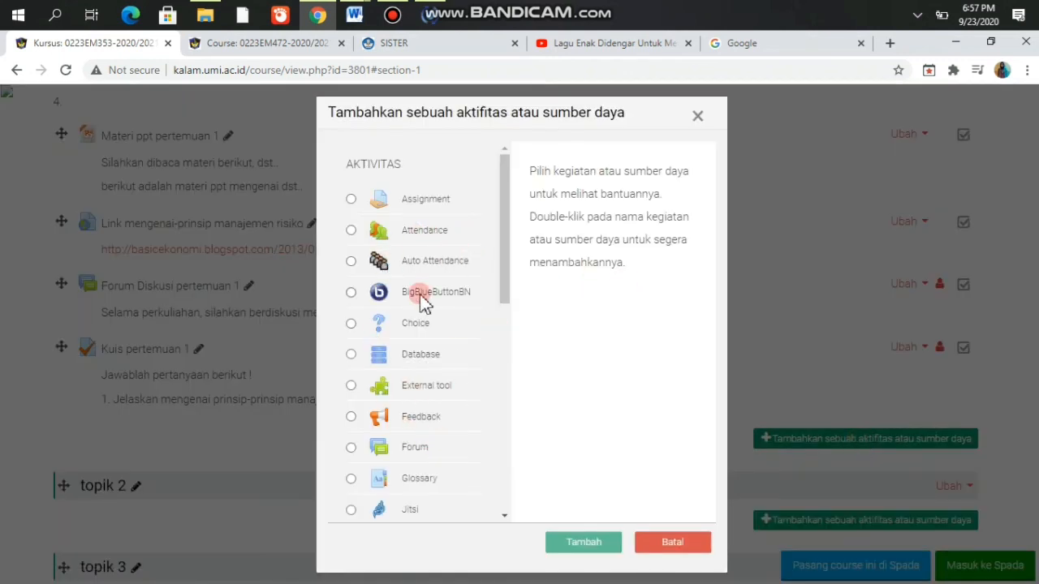
pyautogui.scroll(-2, 425, 299)
pyautogui.scroll(-5, 425, 299)
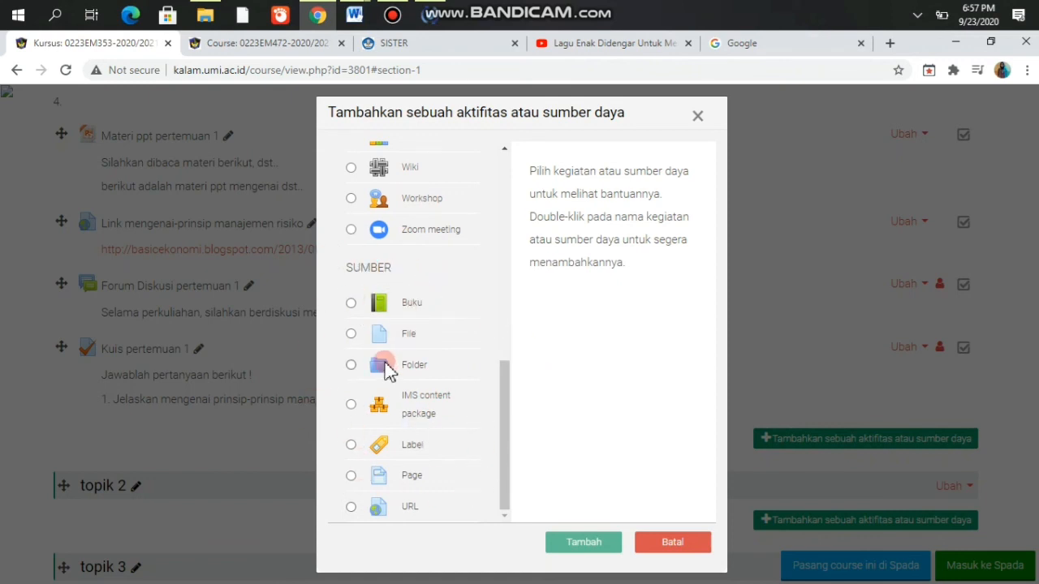
pyautogui.scroll(10, 390, 361)
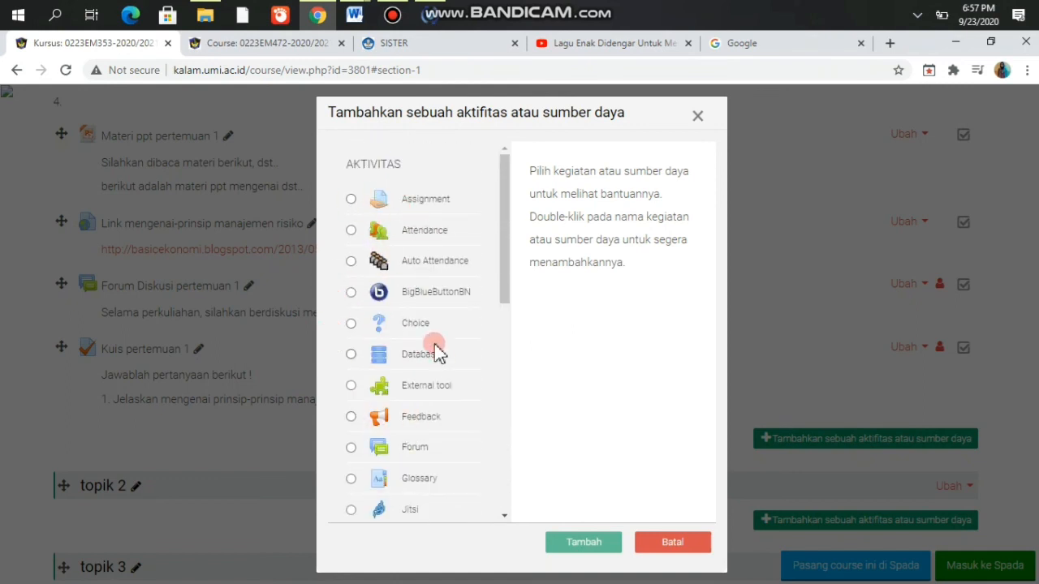
pyautogui.scroll(-1, 434, 344)
pyautogui.scroll(-1, 397, 357)
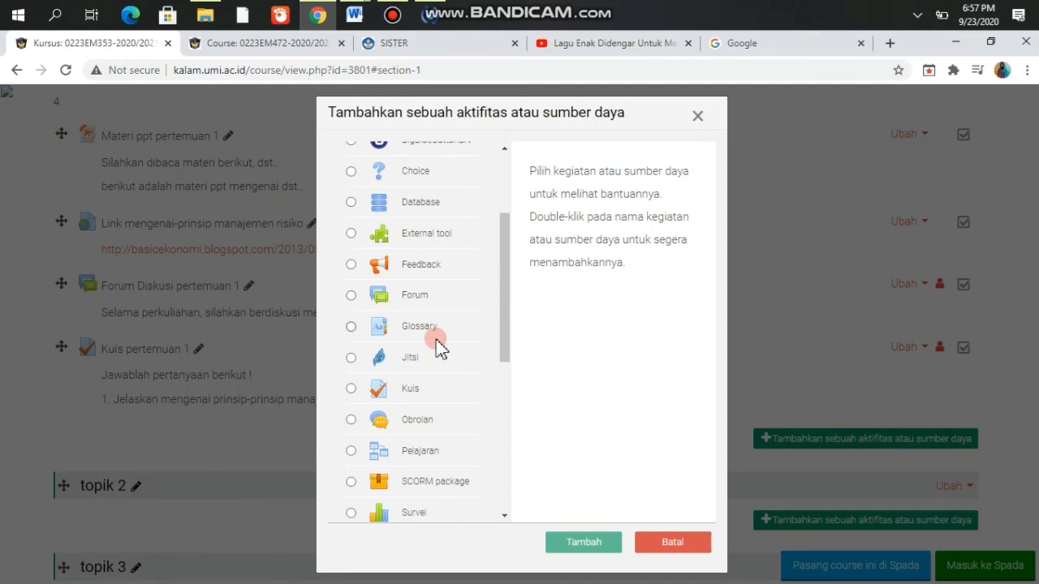
pyautogui.scroll(-1, 438, 347)
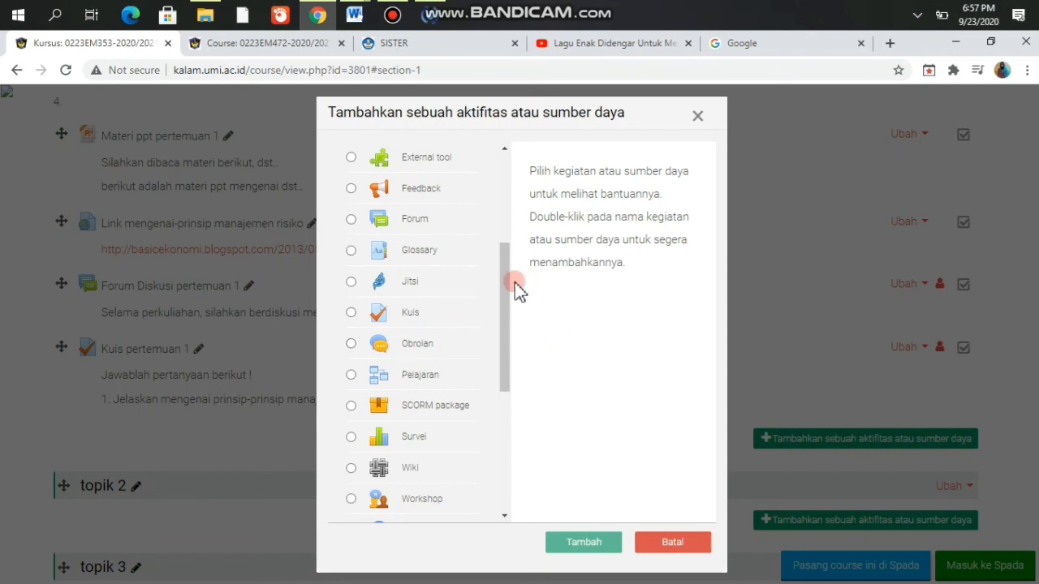
pyautogui.scroll(-1, 503, 340)
pyautogui.moveTo(501, 363); pyautogui.dragTo(523, 186)
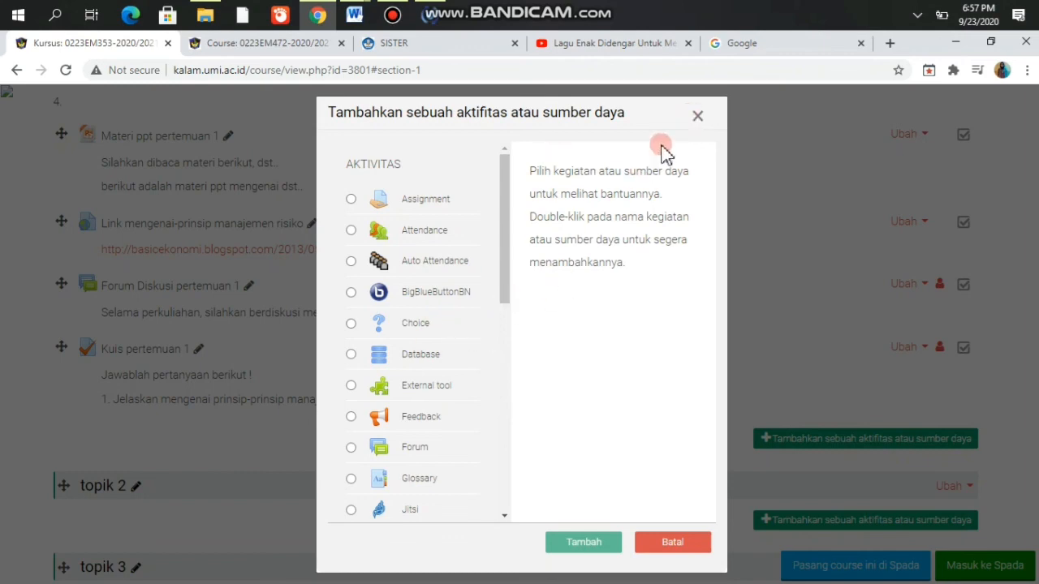
pyautogui.click(697, 116)
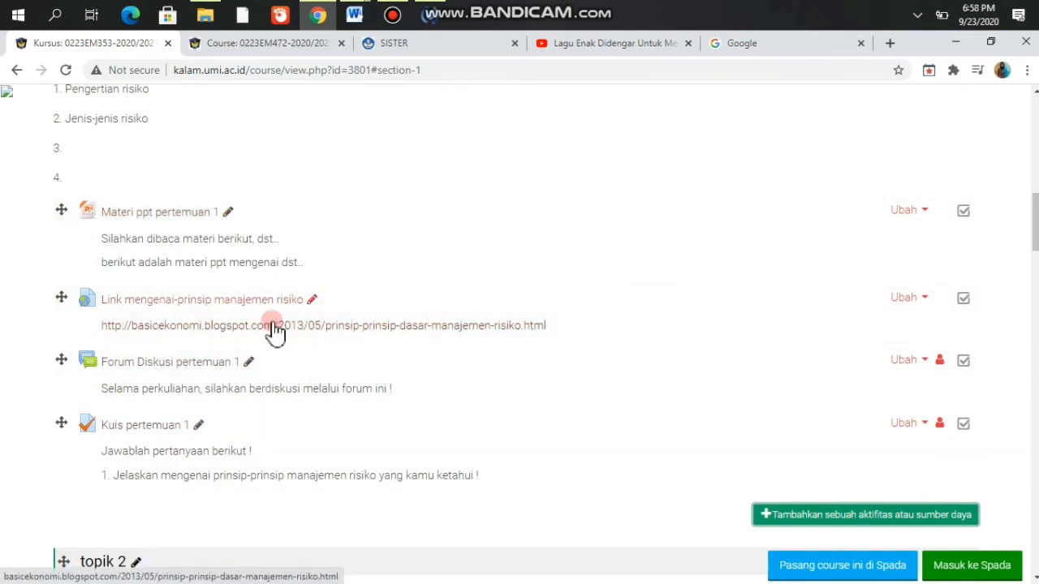
# Step: Look through the course page from topic 1 to topic 16 and open the list of enrolled courses
pyautogui.scroll(1, 272, 336)
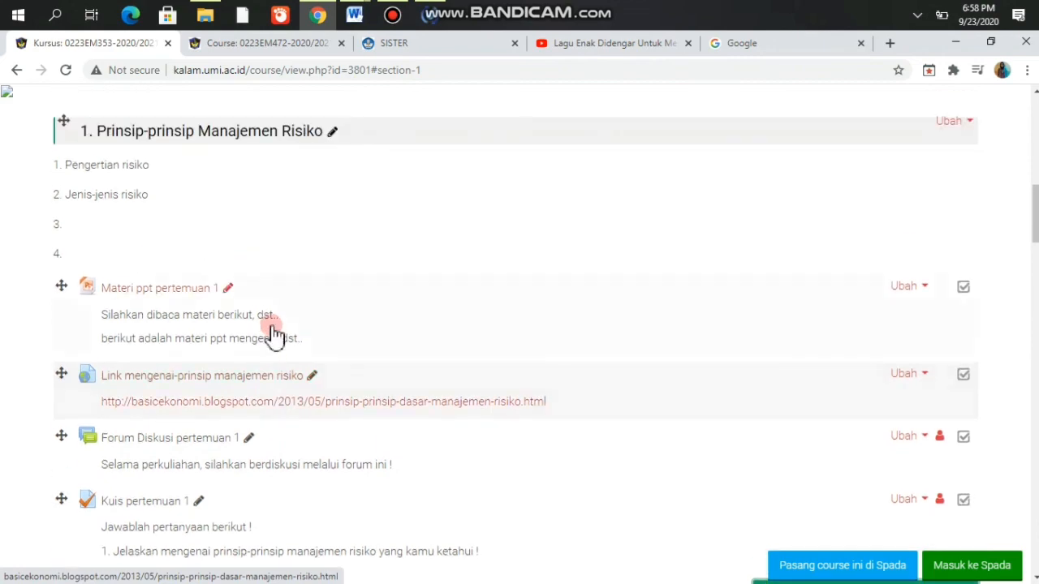
pyautogui.scroll(-4, 271, 328)
pyautogui.scroll(-8, 160, 383)
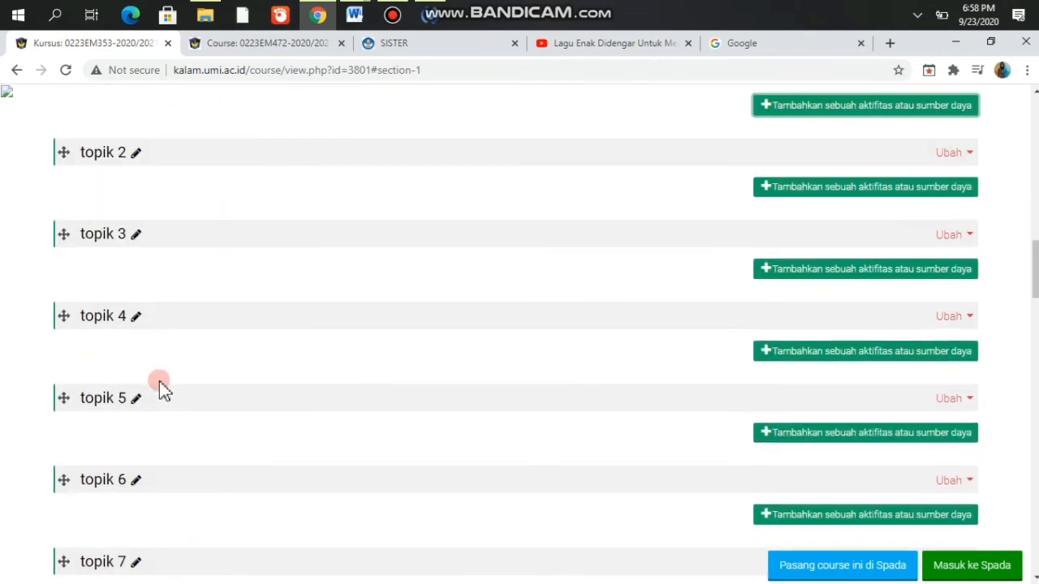
pyautogui.scroll(-6, 160, 383)
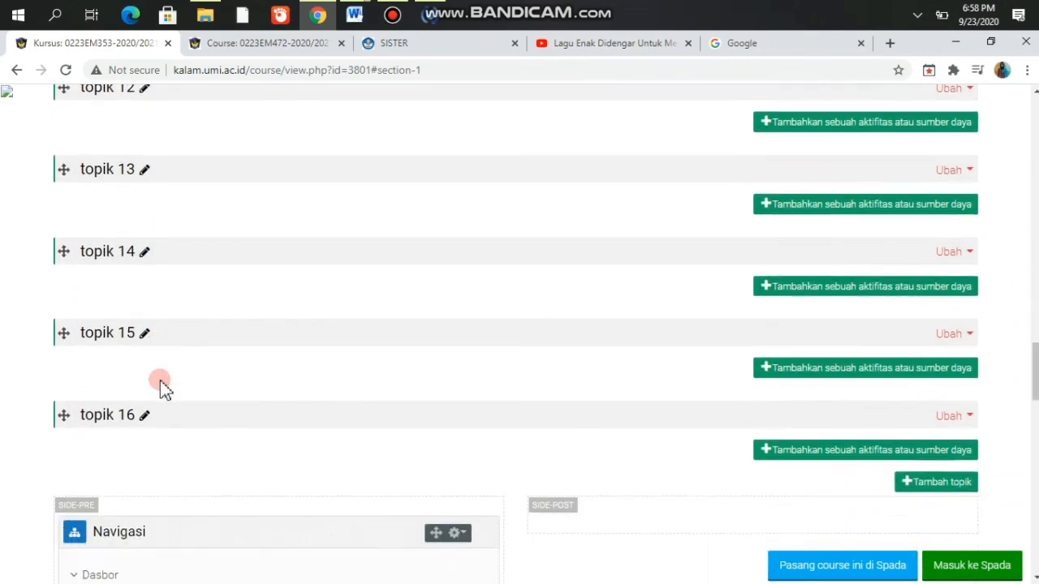
pyautogui.scroll(16, 160, 380)
pyautogui.scroll(12, 160, 378)
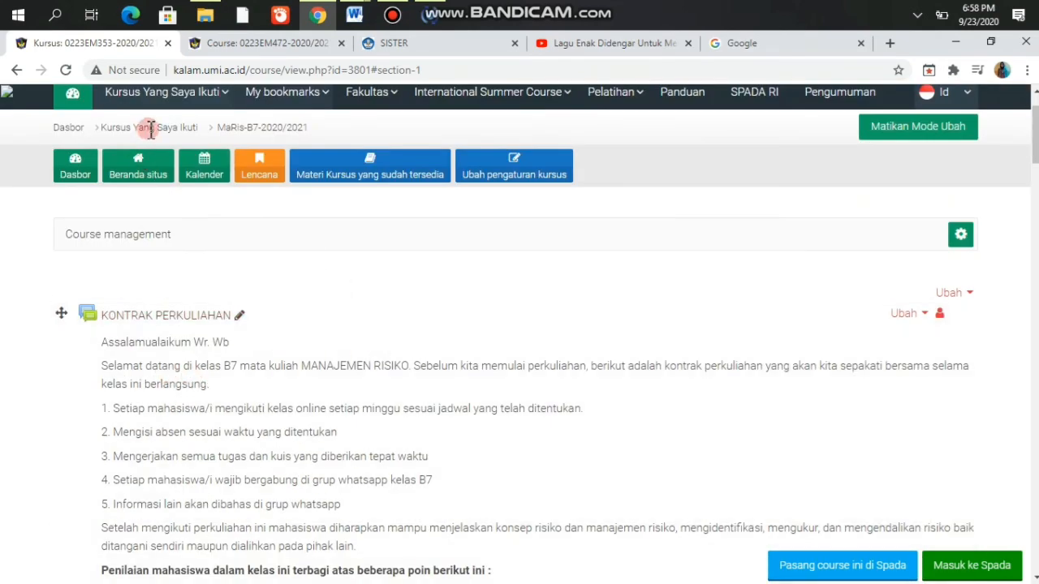
pyautogui.click(161, 96)
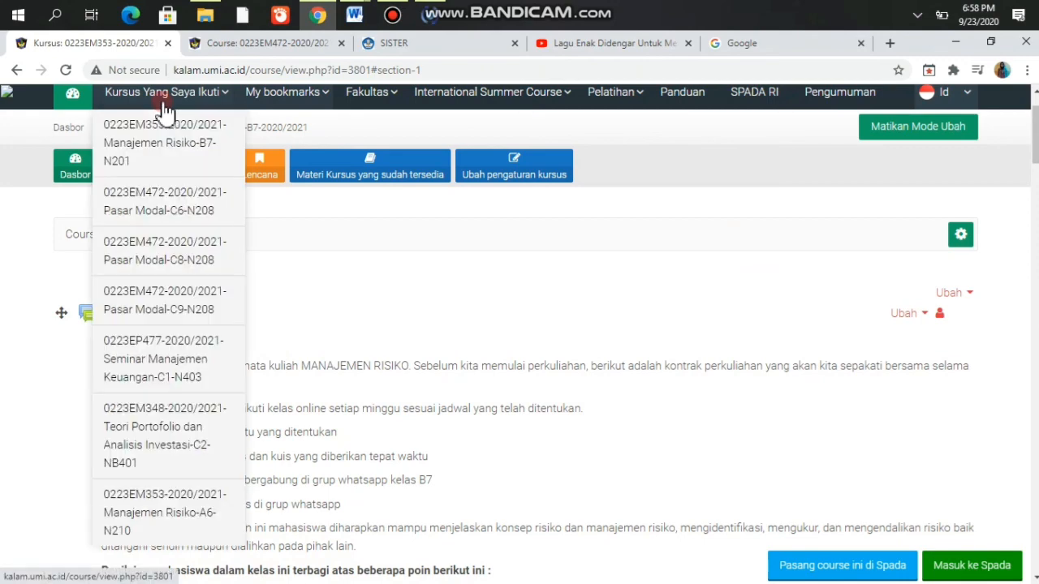
# Step: Close the list of enrolled courses and review the lecture contract, its grading breakdown and the attendance entry on the course page
pyautogui.click(566, 297)
pyautogui.scroll(-5, 562, 329)
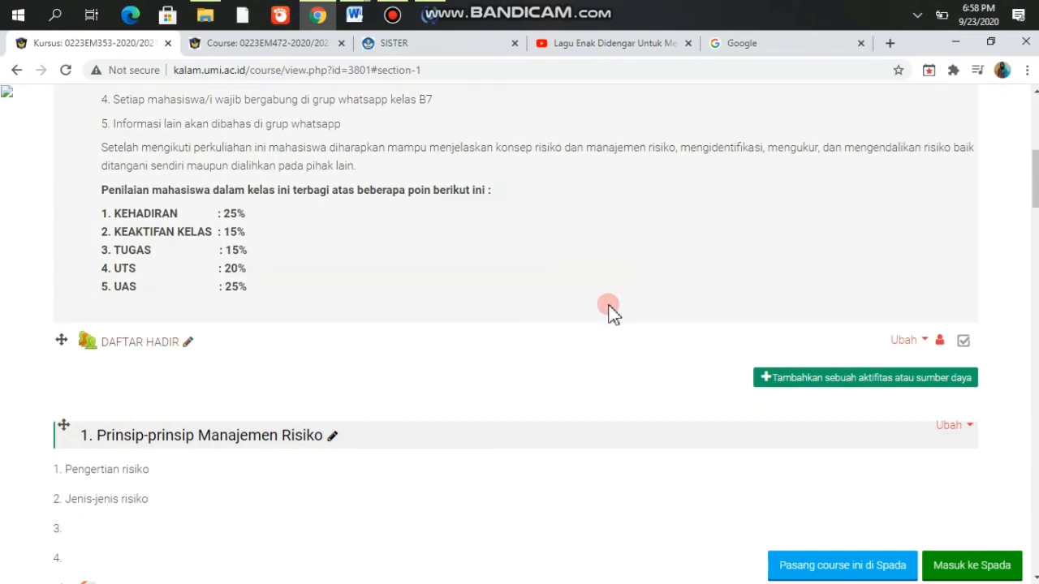
pyautogui.scroll(-6, 604, 316)
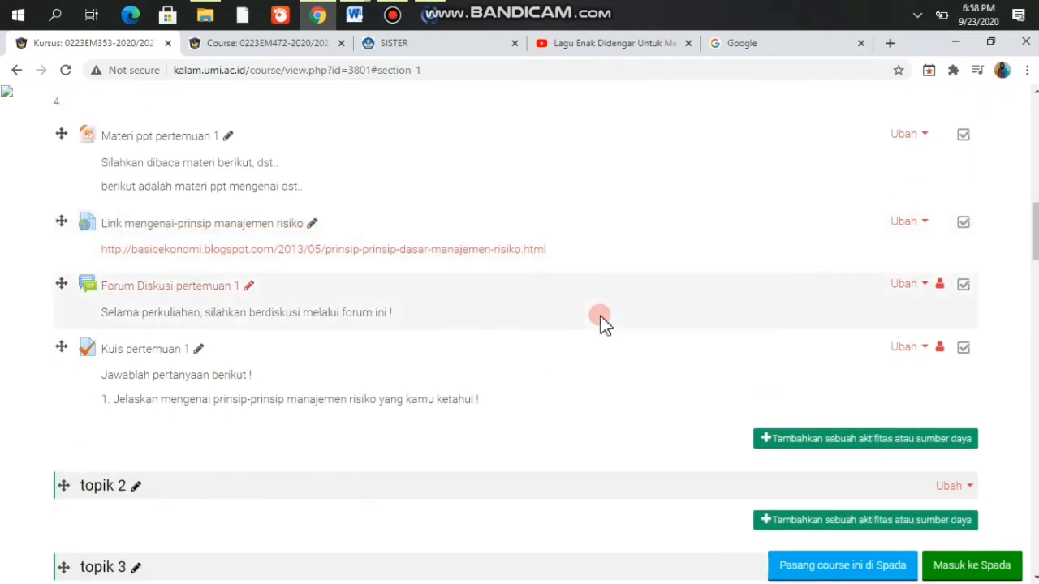
pyautogui.scroll(7, 605, 320)
pyautogui.scroll(4, 605, 323)
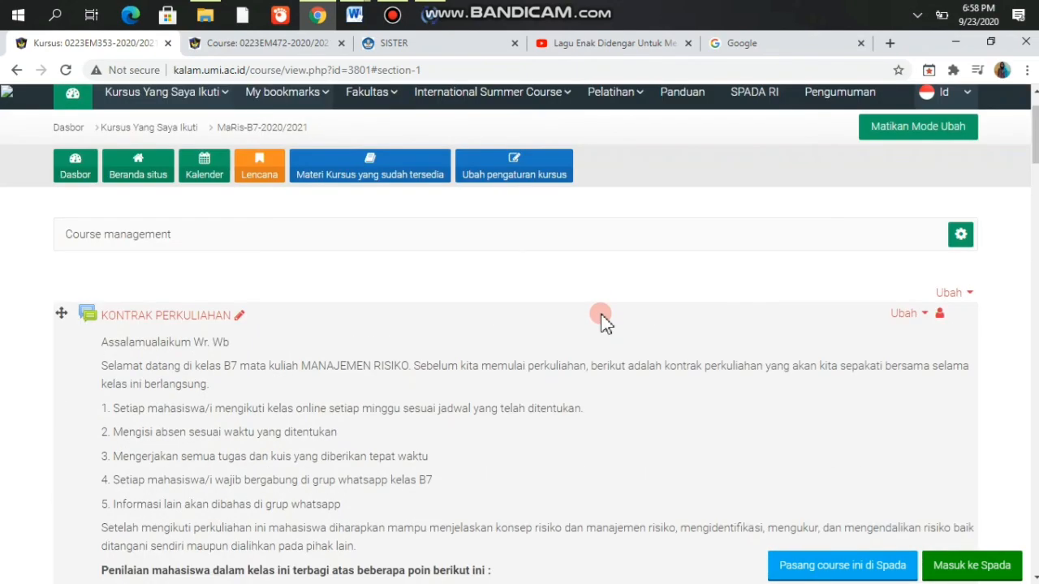
pyautogui.scroll(1, 604, 321)
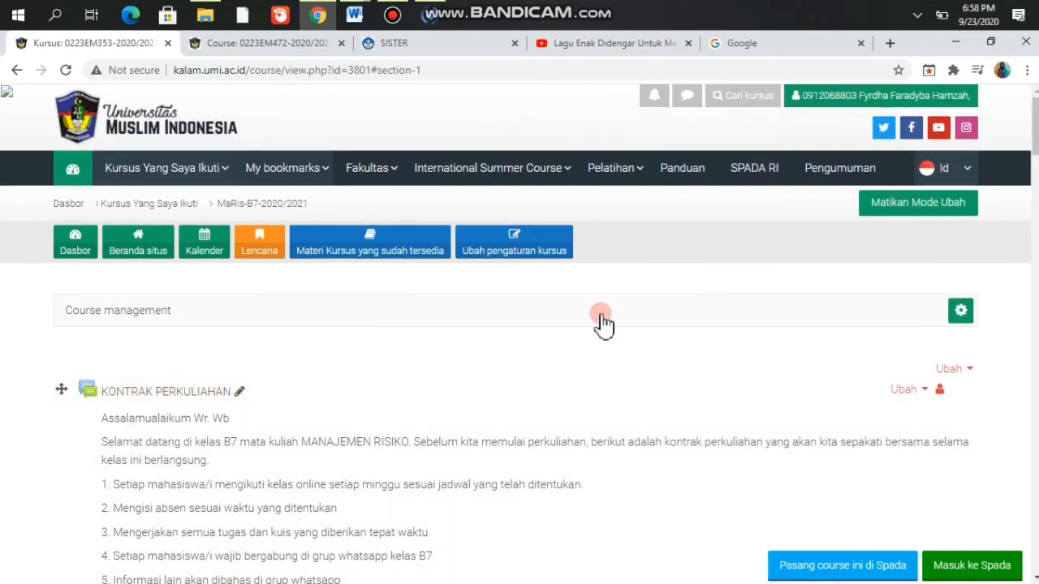
pyautogui.scroll(-3, 605, 320)
pyautogui.scroll(-1, 605, 321)
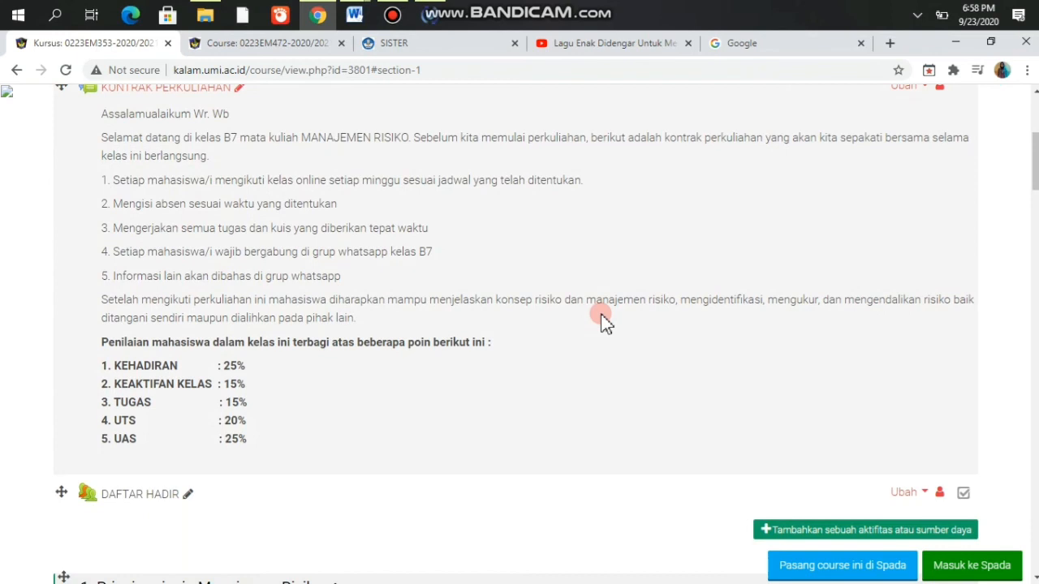
pyautogui.scroll(-1, 605, 323)
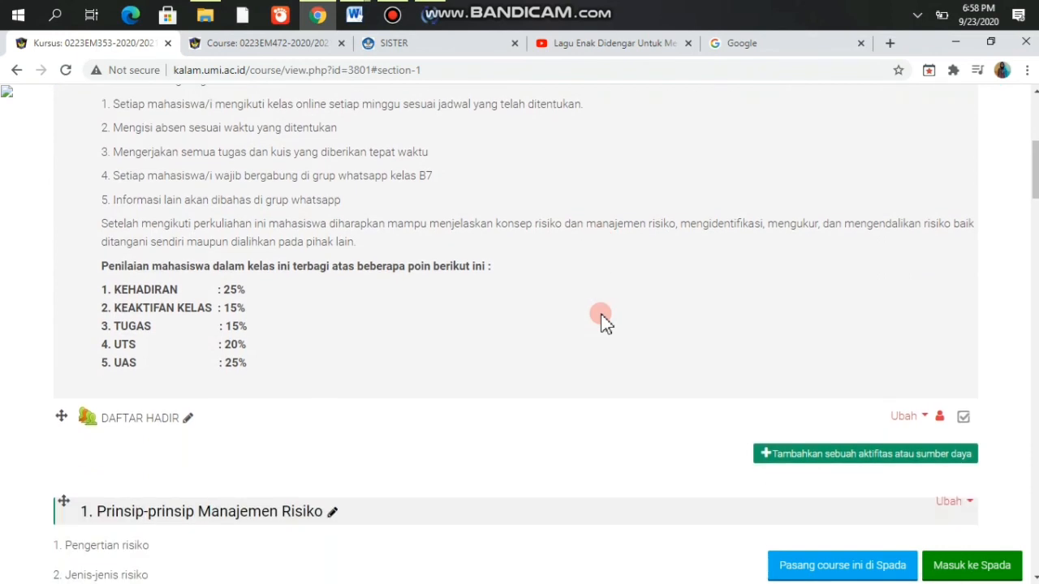
pyautogui.scroll(1, 605, 321)
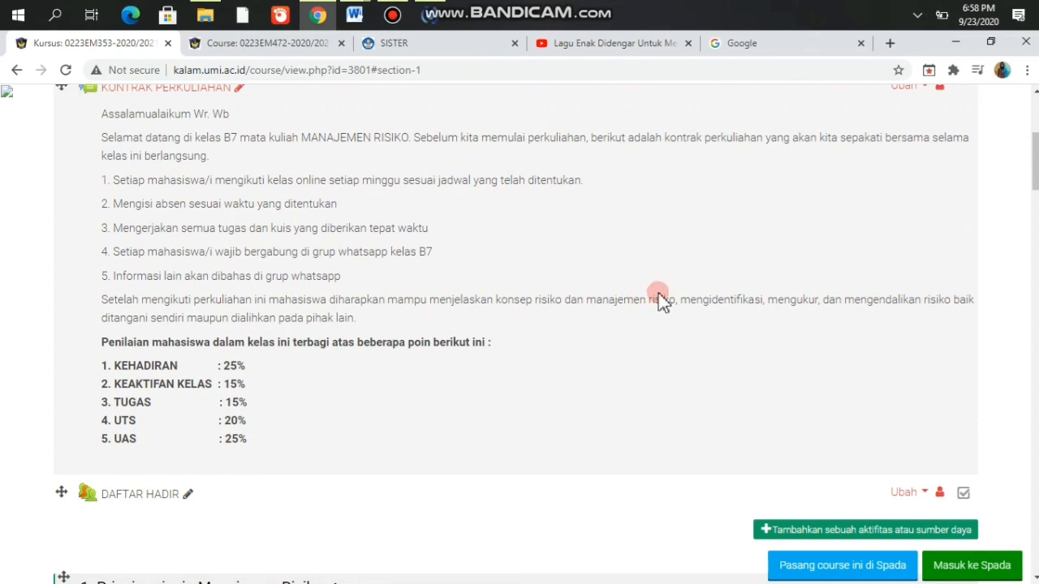
pyautogui.scroll(1, 659, 301)
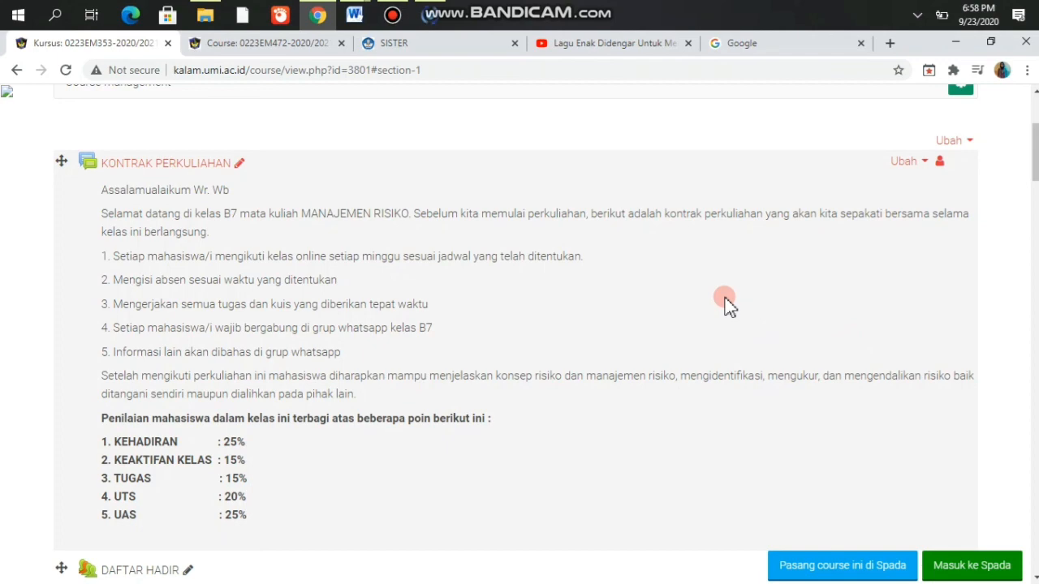
# Step: Review the first topic's lecture file, article link, discussion forum and quiz, and return to the start of the course page
pyautogui.scroll(-7, 727, 305)
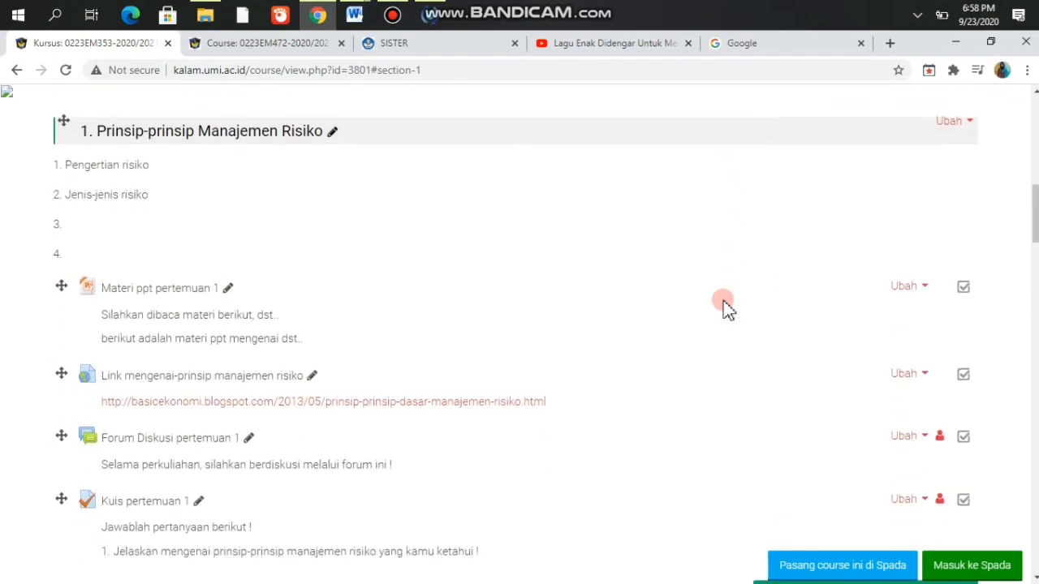
pyautogui.scroll(-3, 724, 309)
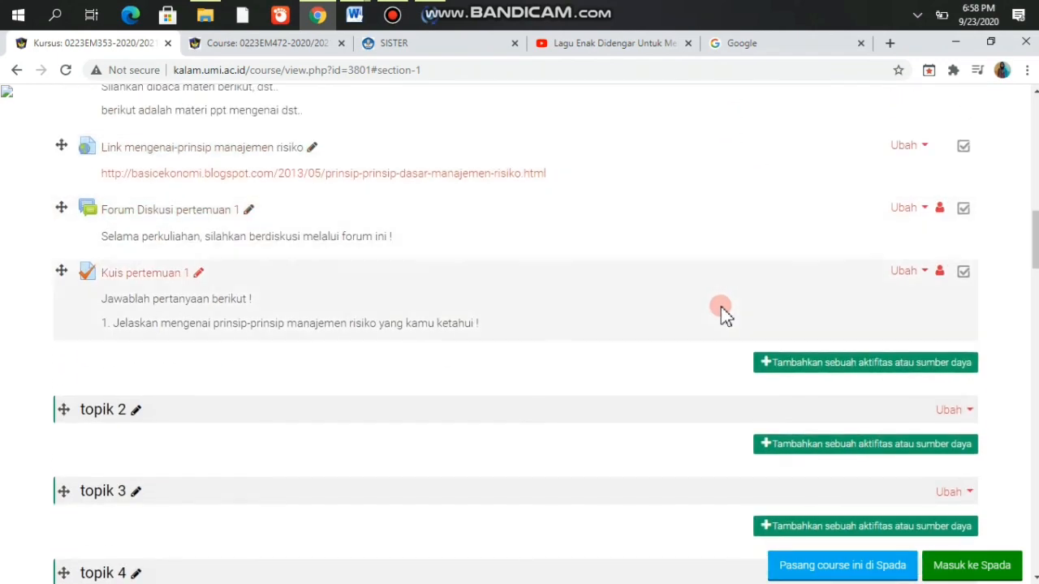
pyautogui.scroll(4, 721, 308)
pyautogui.scroll(3, 725, 313)
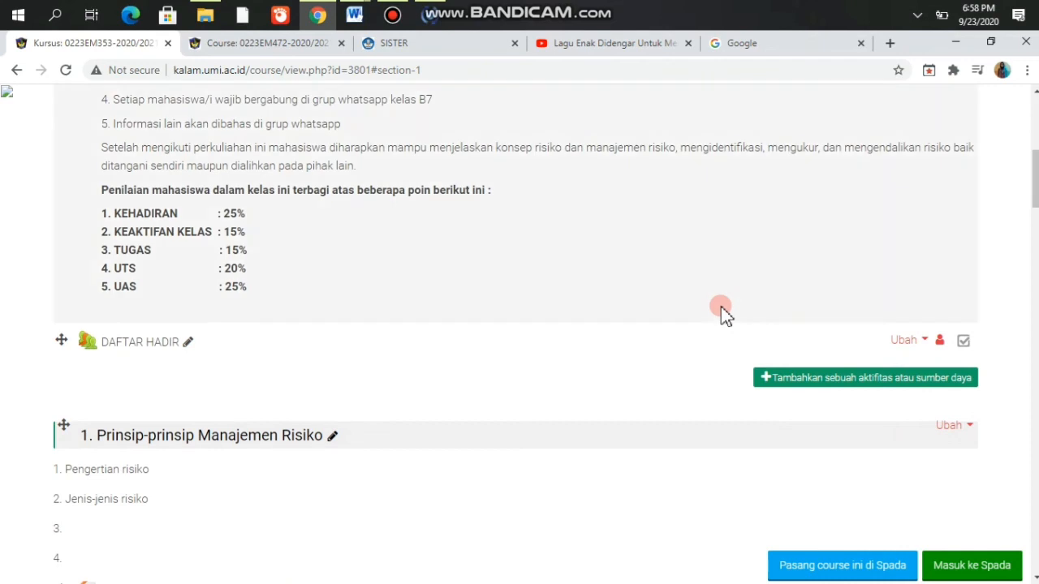
pyautogui.scroll(-2, 724, 317)
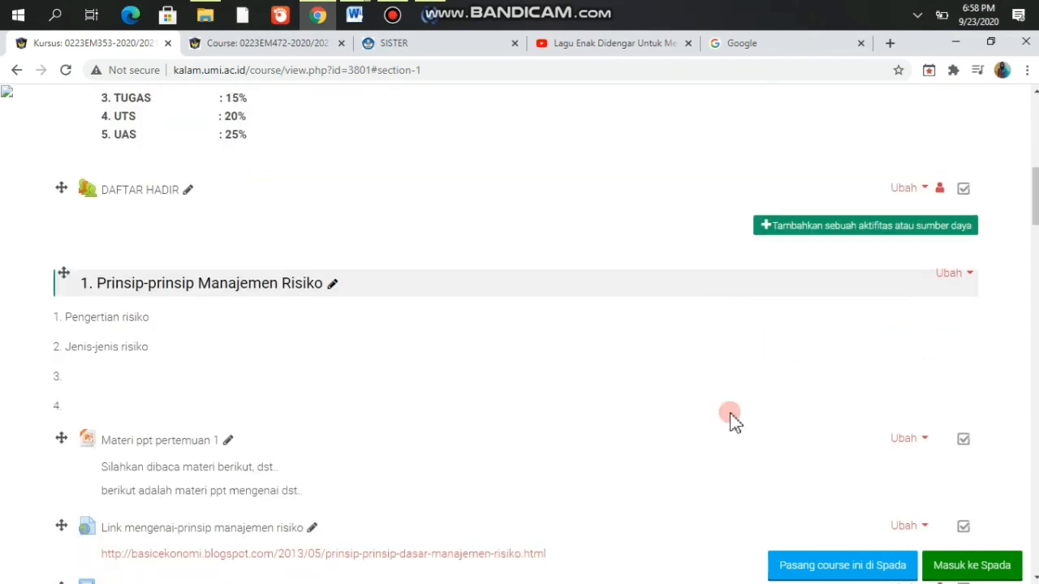
pyautogui.scroll(-2, 633, 431)
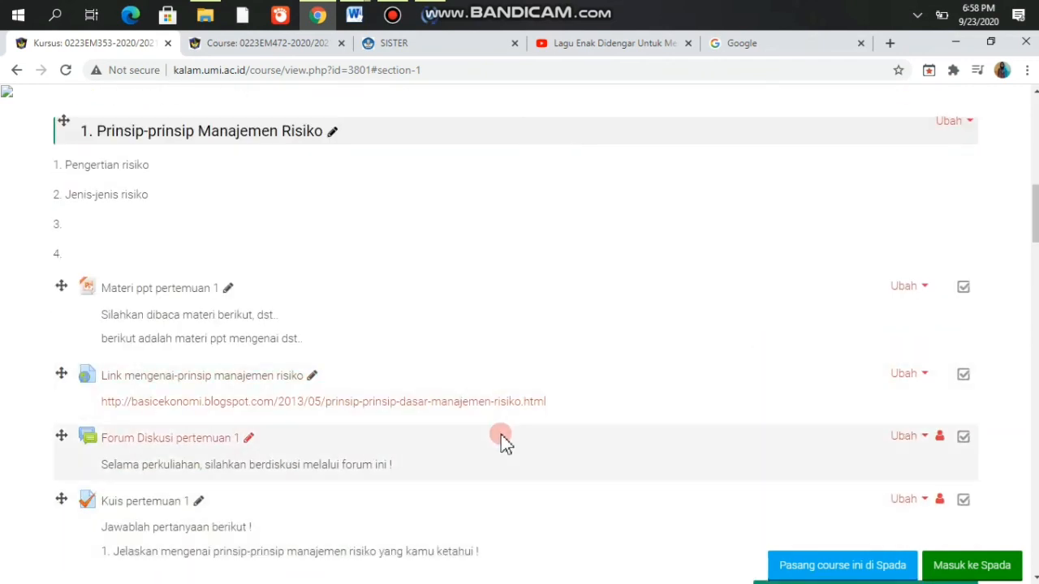
pyautogui.scroll(-2, 501, 434)
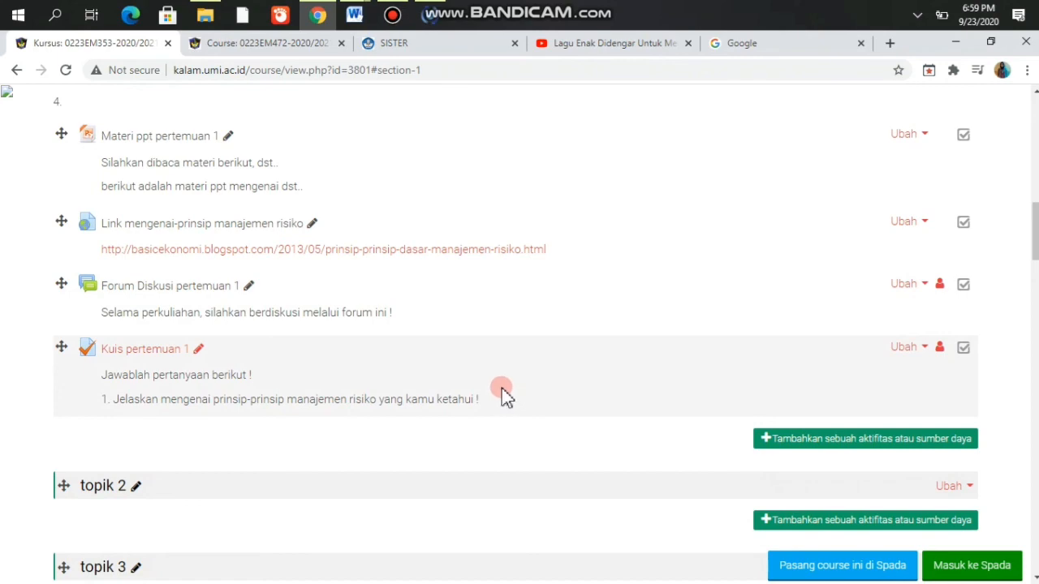
pyautogui.scroll(9, 501, 396)
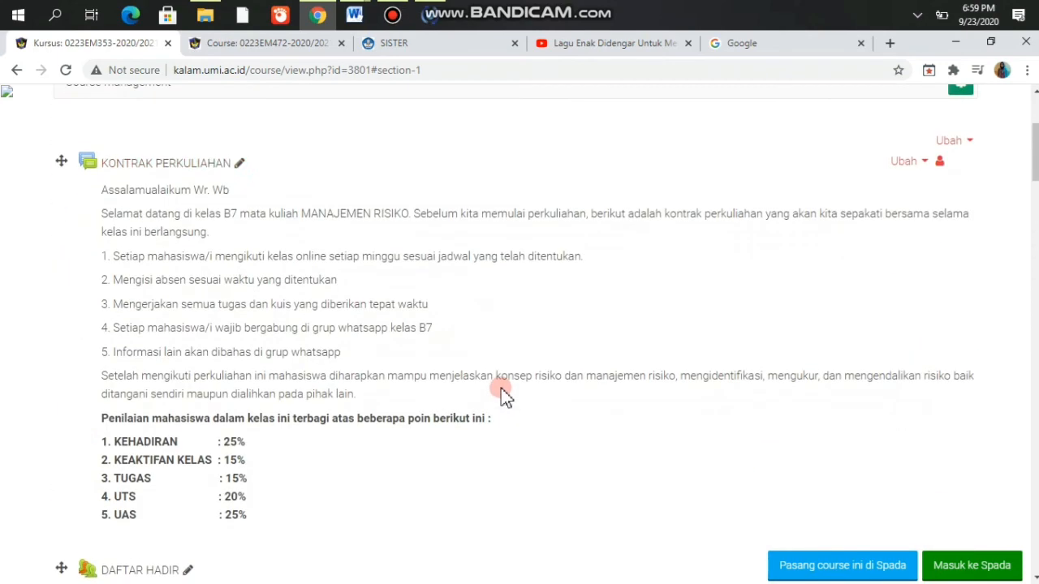
pyautogui.scroll(3, 557, 347)
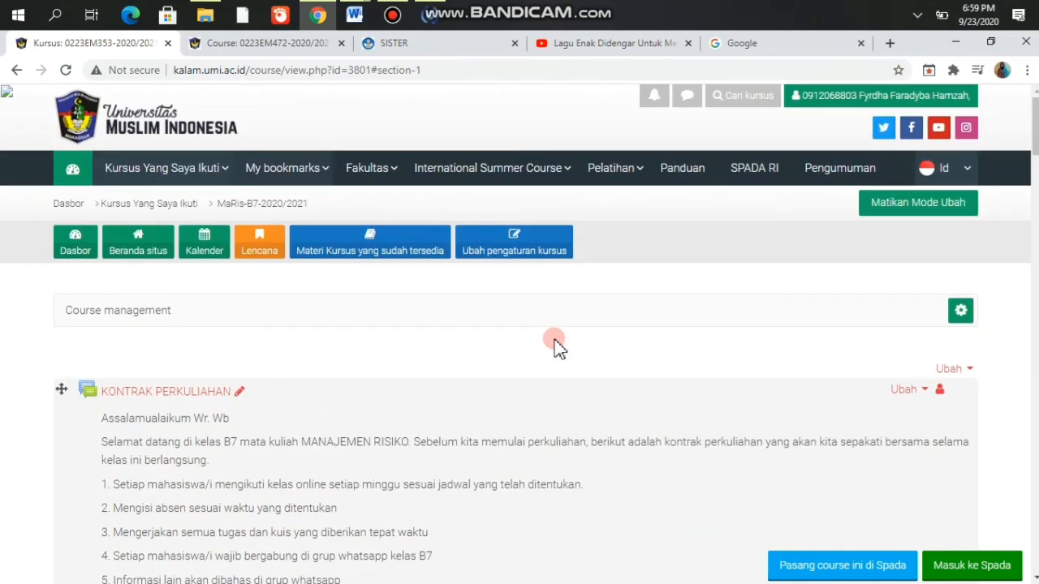